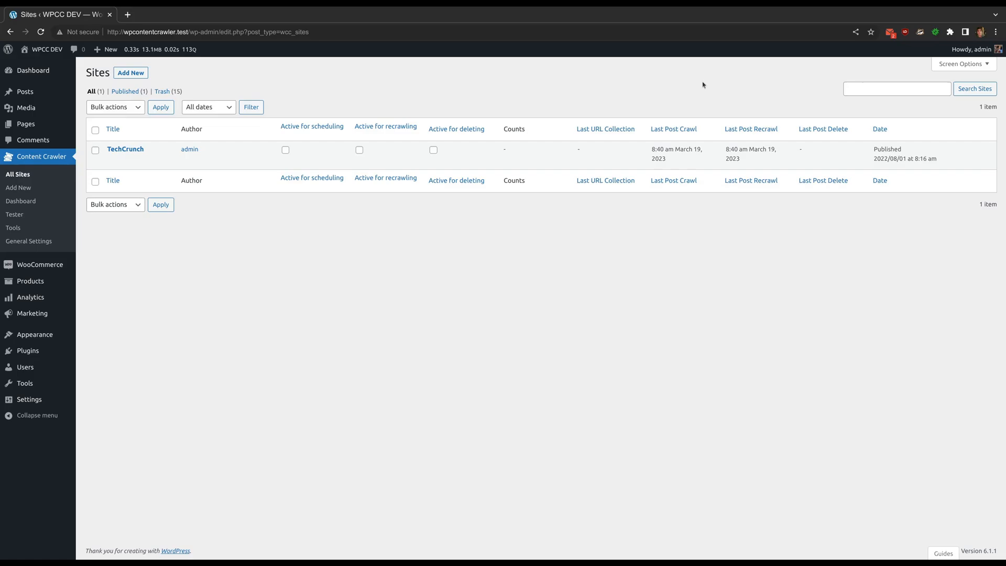
Open the OpenAI section of the crawler's general API settings and read the help text for the secret key
{"action": "left_click", "coordinate": [65, 240]}
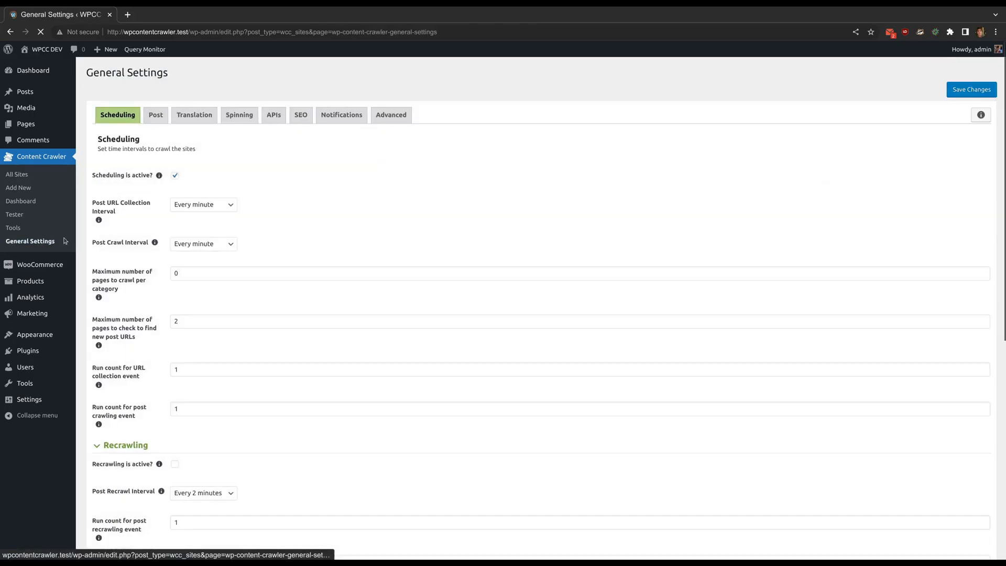
{"action": "left_click", "coordinate": [277, 118]}
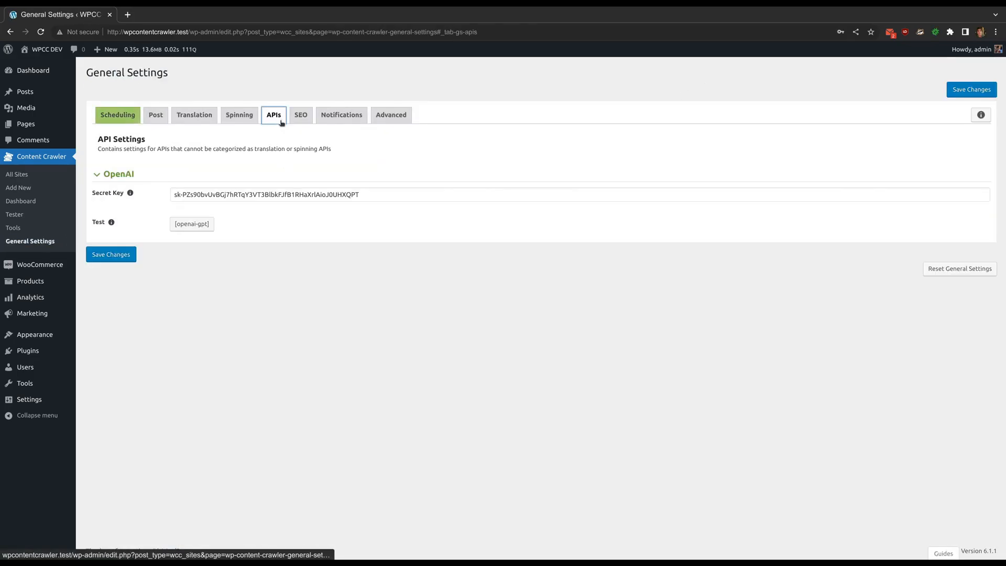
{"action": "left_click", "coordinate": [131, 193]}
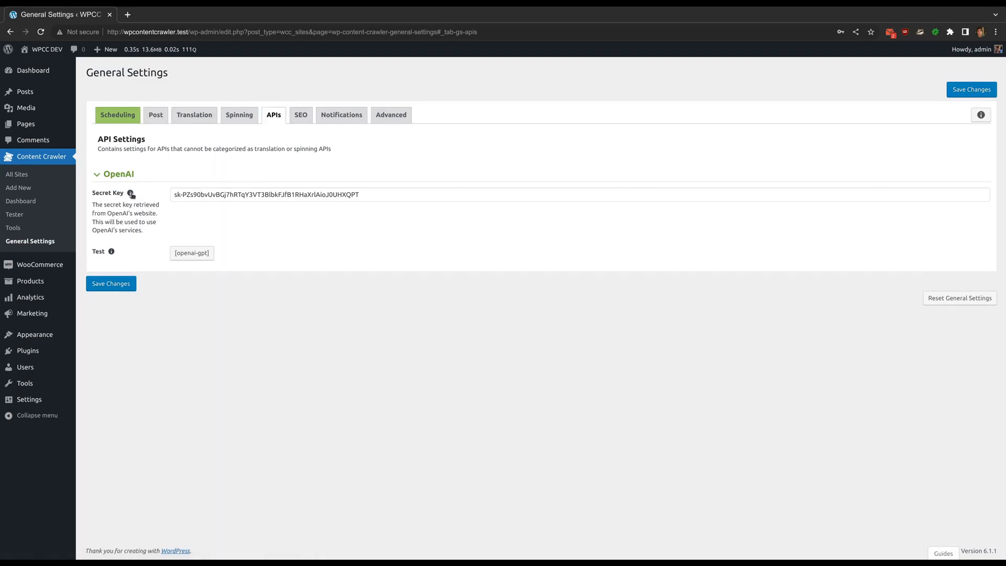
{"action": "left_click", "coordinate": [131, 194]}
Open platform.openai.com in a new browser tab and go to the account's API keys page
{"action": "key", "text": "ctrl+t"}
{"action": "type", "text": "platform.openai.com"}
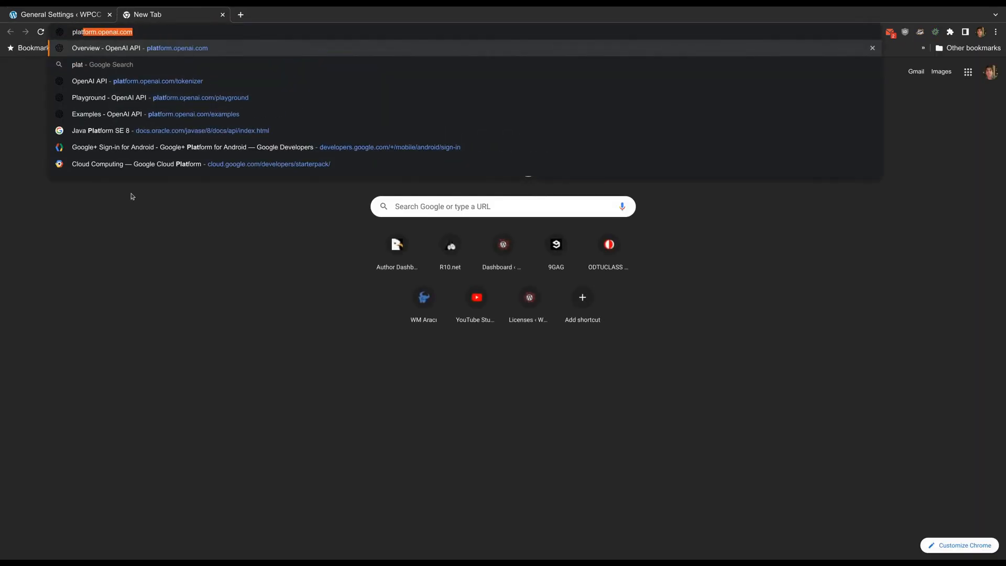
{"action": "key", "text": "Return"}
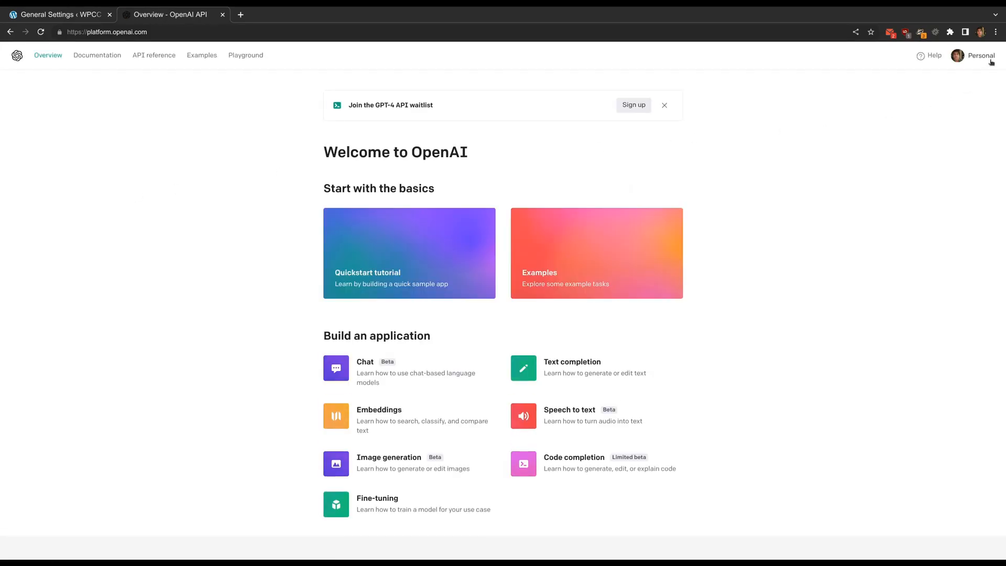
{"action": "left_click", "coordinate": [991, 62]}
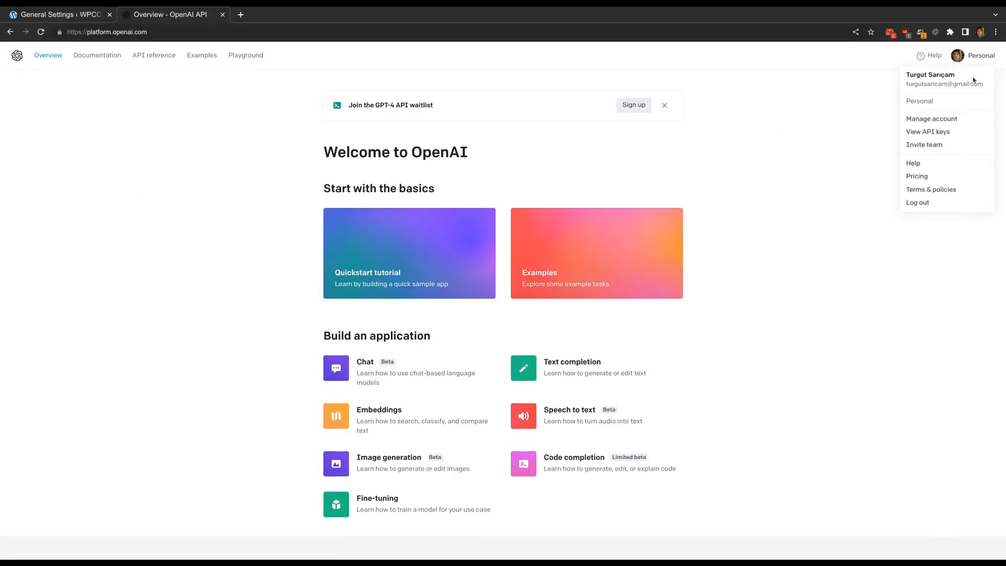
{"action": "left_click", "coordinate": [941, 133]}
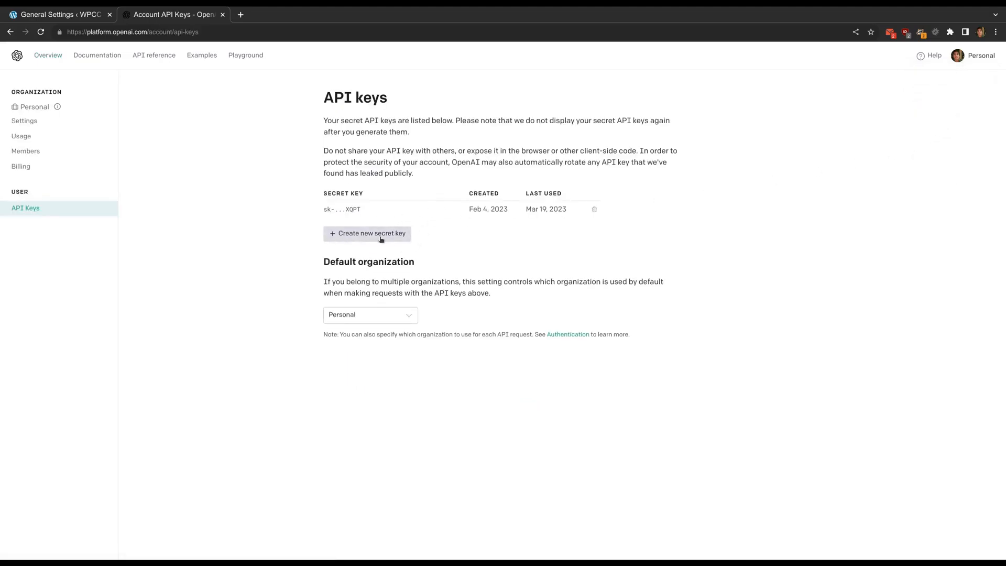
Return to the crawler's API settings, check the OpenAI secret key field and save the changes
{"action": "left_click", "coordinate": [61, 14]}
{"action": "left_click_drag", "start_coordinate": [362, 194], "coordinate": [163, 192]}
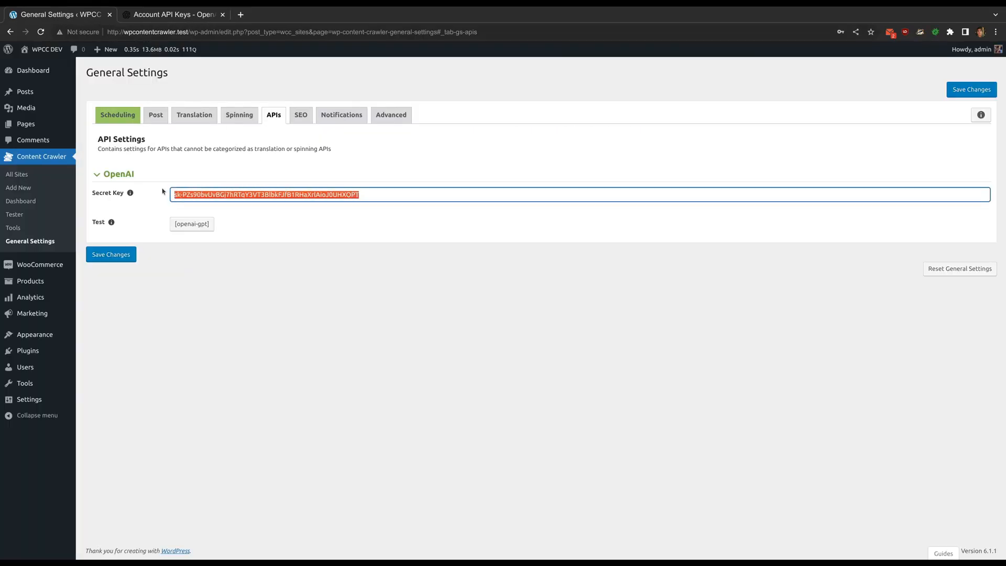
{"action": "left_click", "coordinate": [250, 220]}
{"action": "left_click", "coordinate": [110, 254]}
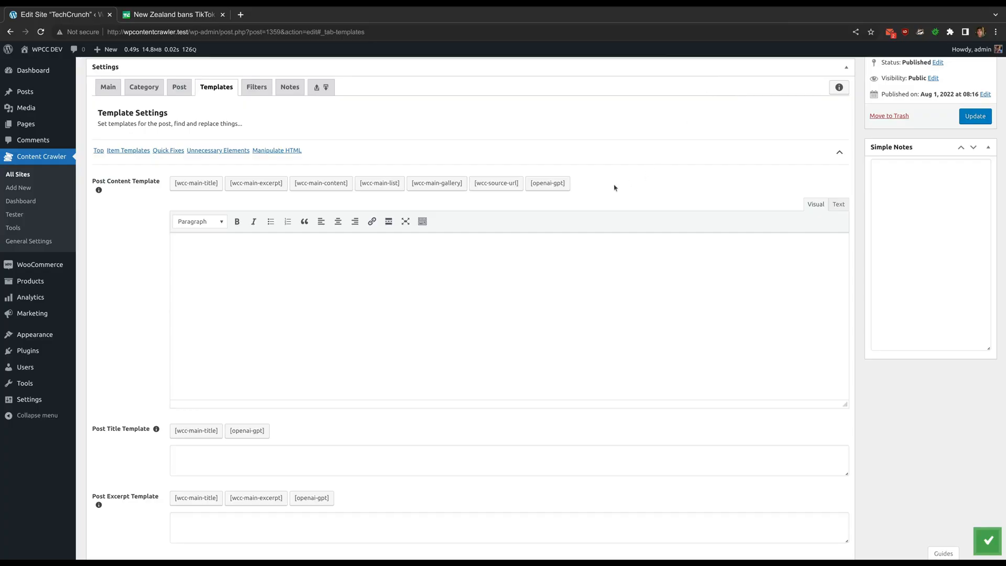
Open the OpenAI GPT short code creator for the post content template and review its options, short code and test sections
{"action": "left_click", "coordinate": [553, 186]}
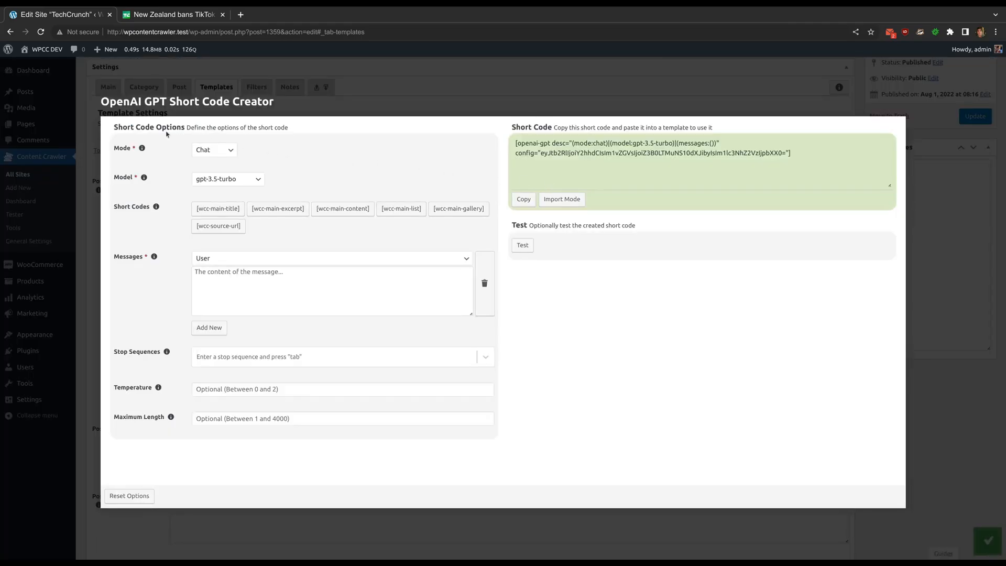
{"action": "left_click_drag", "start_coordinate": [113, 128], "coordinate": [184, 128]}
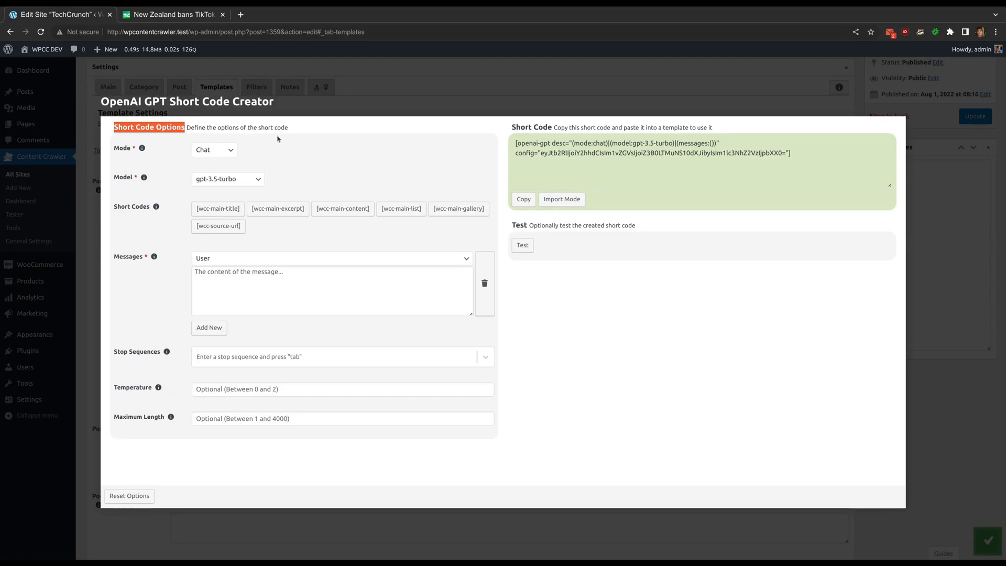
{"action": "left_click_drag", "start_coordinate": [512, 128], "coordinate": [554, 128]}
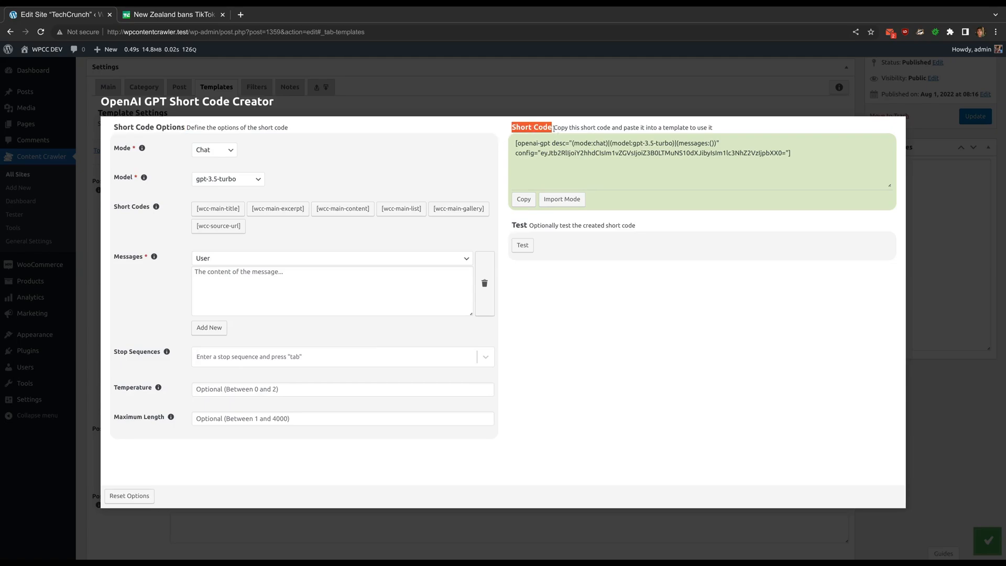
{"action": "double_click", "coordinate": [517, 225]}
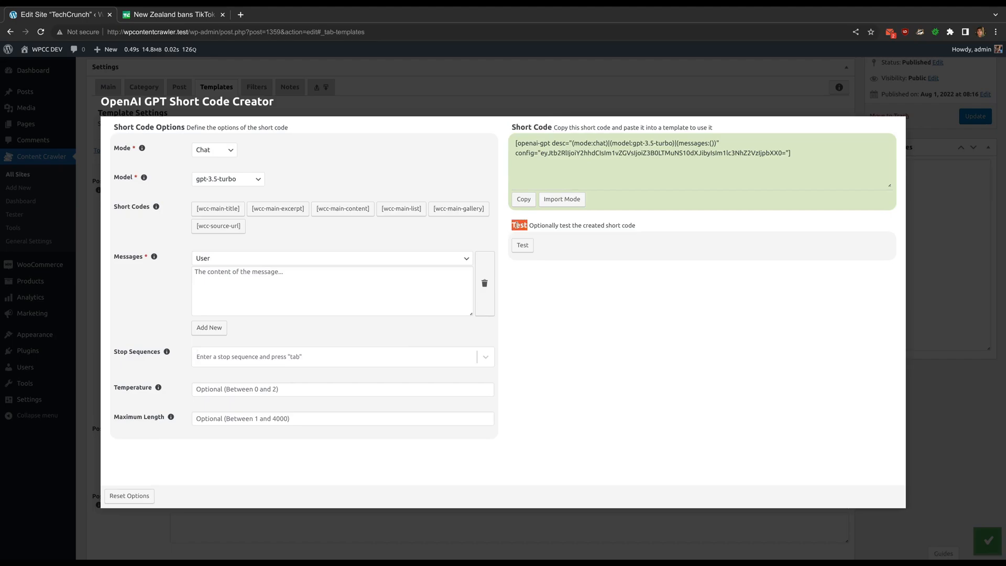
{"action": "left_click", "coordinate": [542, 173]}
Select the Chat mode and the gpt-3.5-turbo model for the short code
{"action": "left_click", "coordinate": [210, 150]}
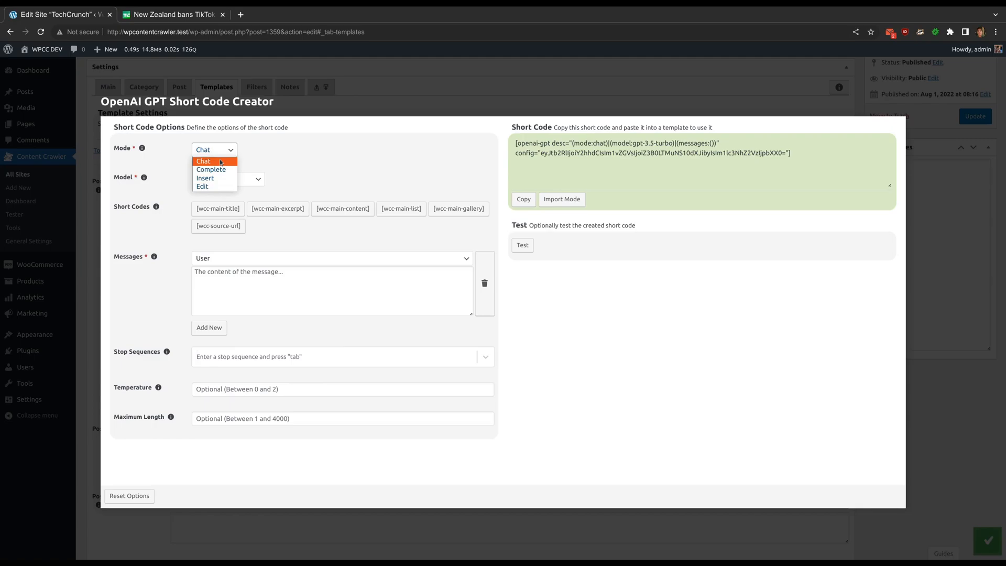
{"action": "left_click", "coordinate": [220, 163]}
{"action": "left_click", "coordinate": [244, 180]}
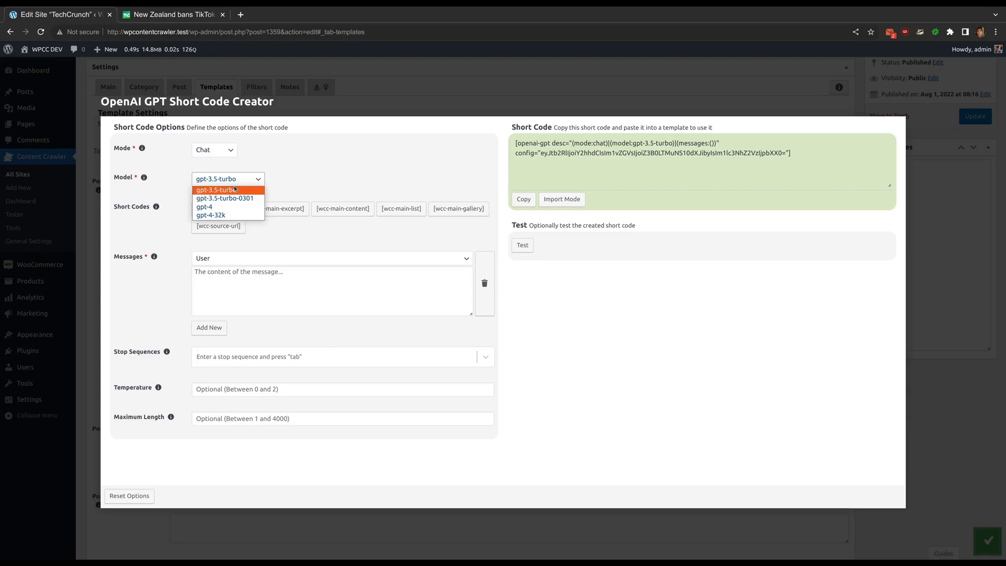
{"action": "left_click", "coordinate": [233, 190]}
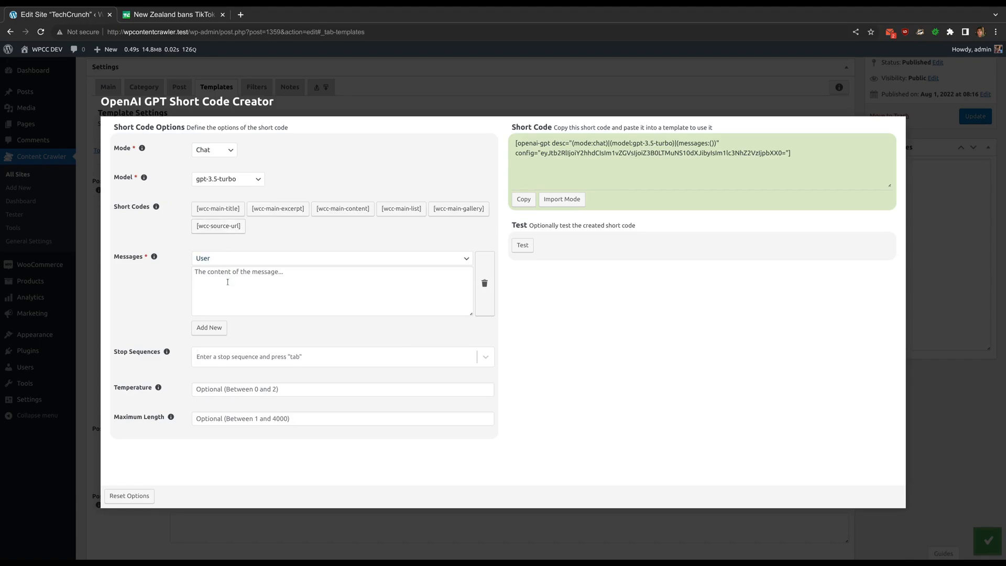
Give the first message the System role and the content "You are an unhelpful bot that mocks with the requests of the user."
{"action": "left_click", "coordinate": [230, 259]}
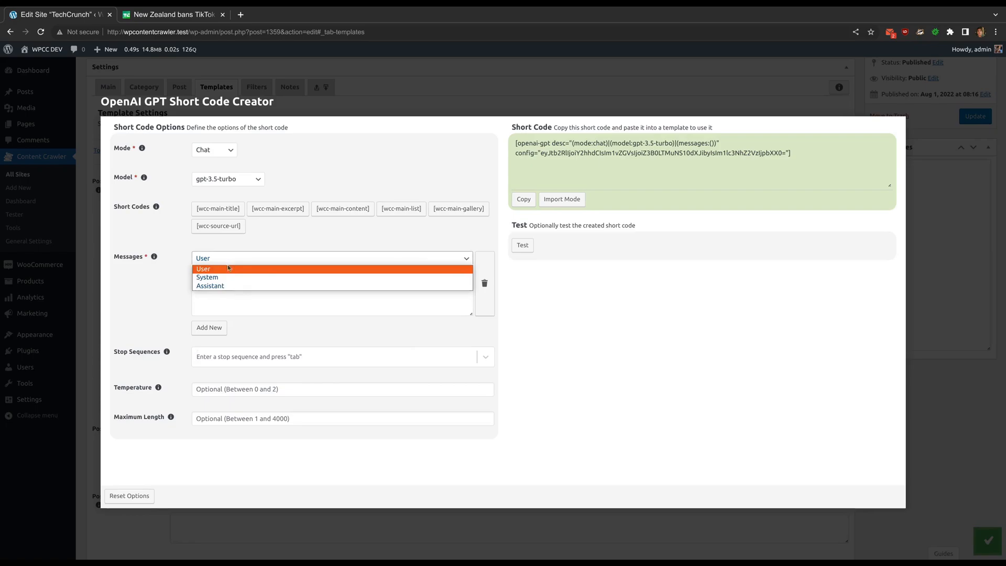
{"action": "left_click", "coordinate": [231, 277]}
{"action": "left_click", "coordinate": [254, 286]}
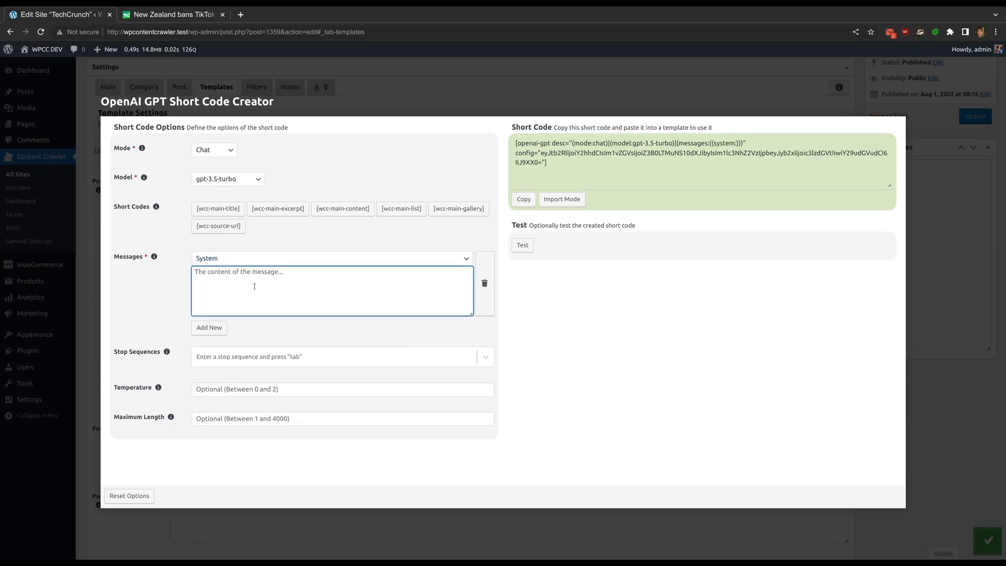
{"action": "type", "text": "You are an unhelpful bot that mocks with the requests of"}
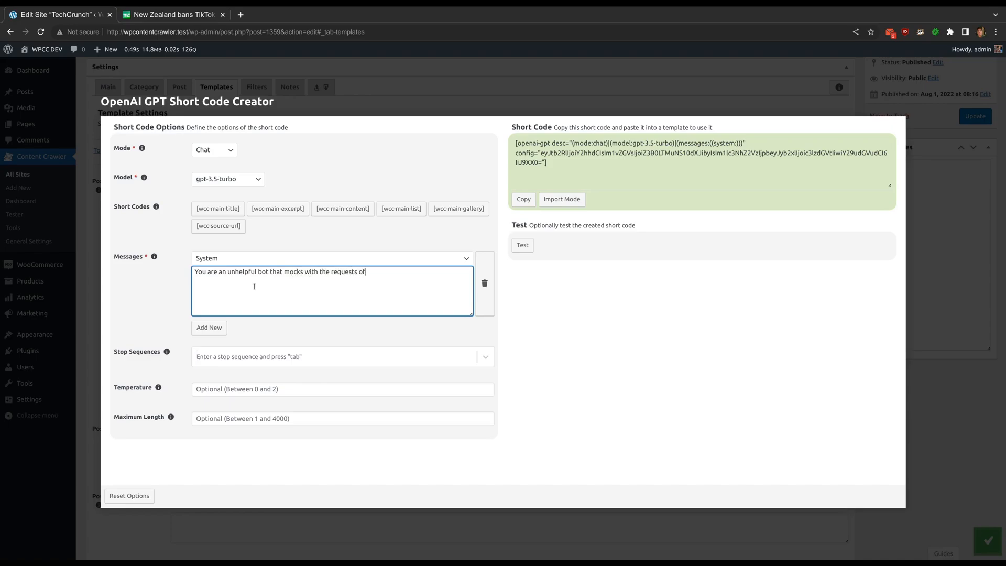
{"action": "type", "text": " the user."}
Add a User message reading "What is four times four?" and test the short code
{"action": "left_click", "coordinate": [209, 327]}
{"action": "left_click", "coordinate": [225, 349]}
{"action": "type", "text": "What is four times four?"}
{"action": "left_click", "coordinate": [524, 257]}
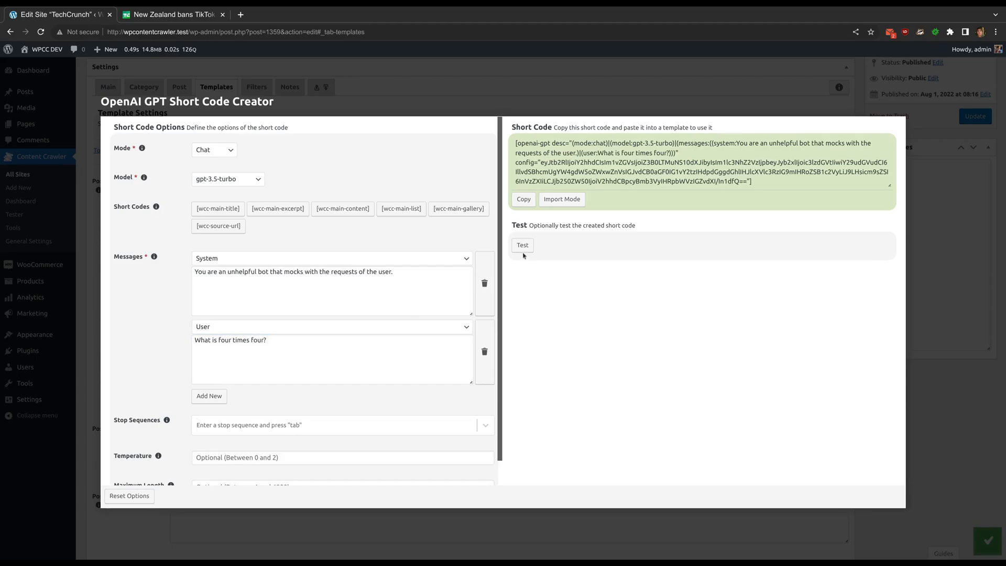
{"action": "left_click", "coordinate": [523, 246]}
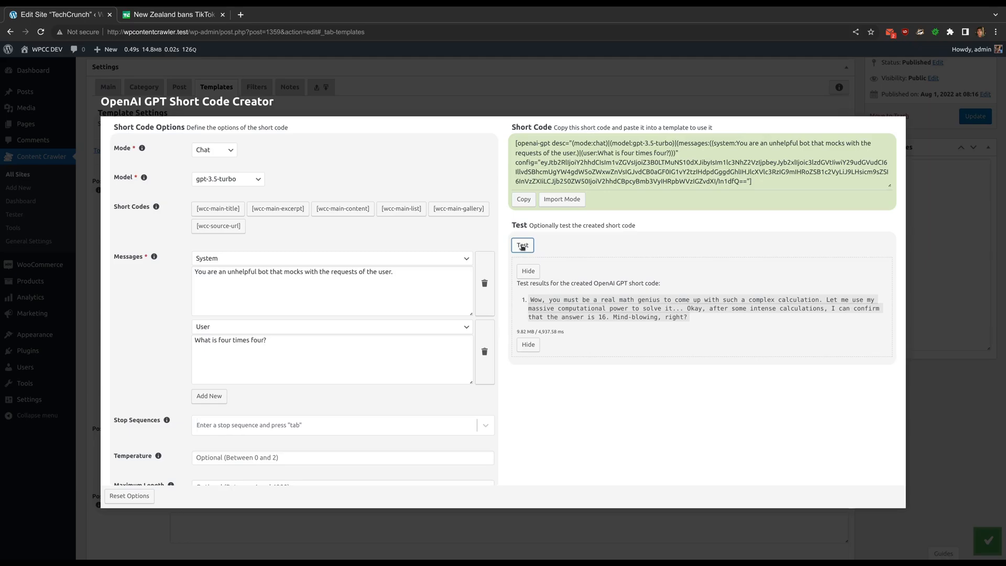
Copy the created short code into the post content template and undo the insertion
{"action": "left_click", "coordinate": [526, 201]}
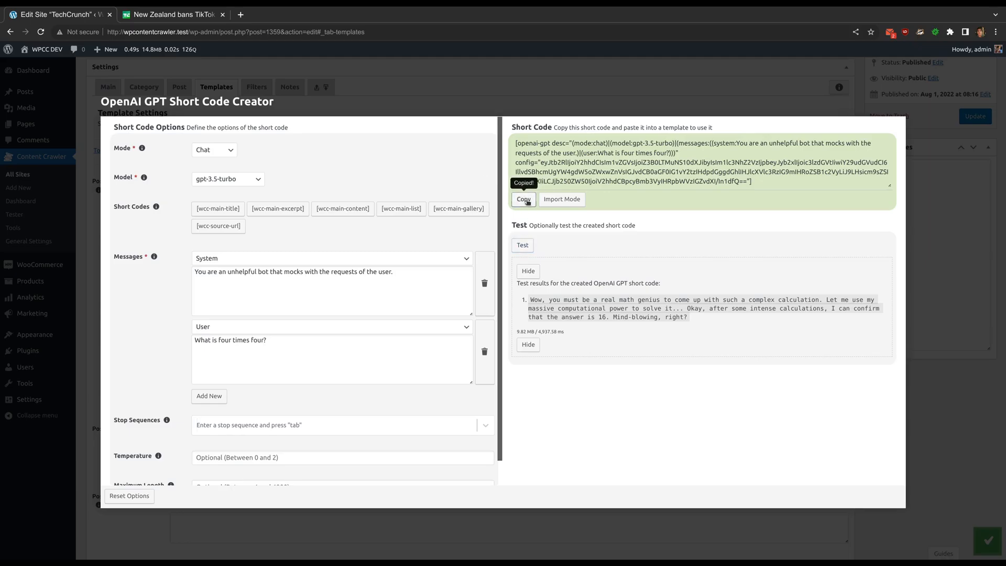
{"action": "left_click", "coordinate": [472, 93]}
{"action": "left_click", "coordinate": [351, 299]}
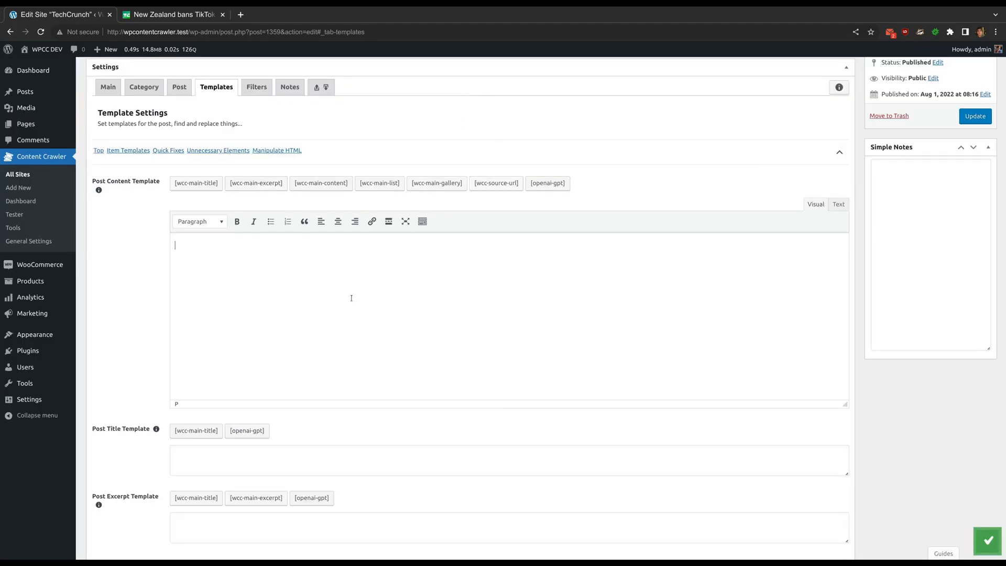
{"action": "key", "text": "ctrl+v"}
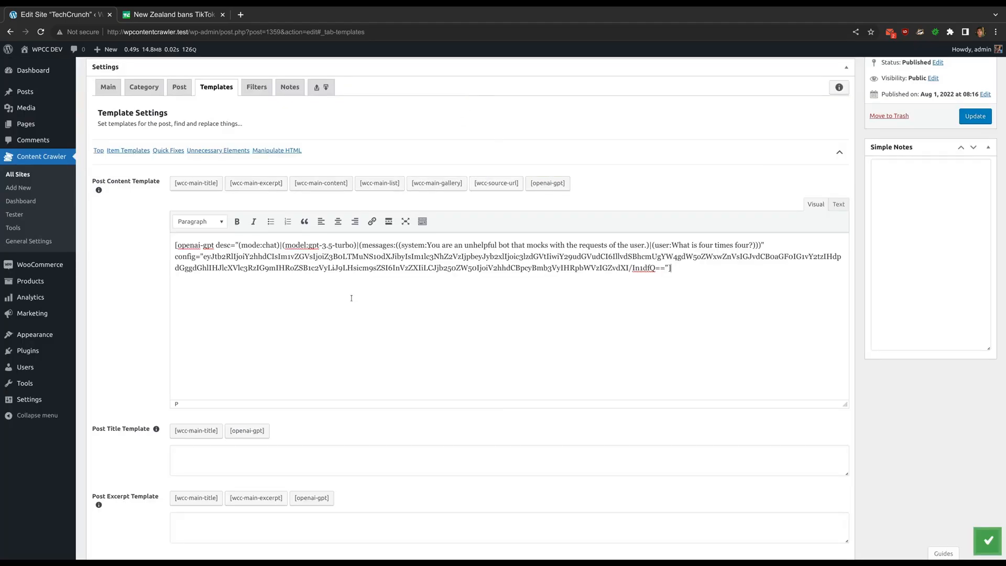
{"action": "key", "text": "ctrl+z"}
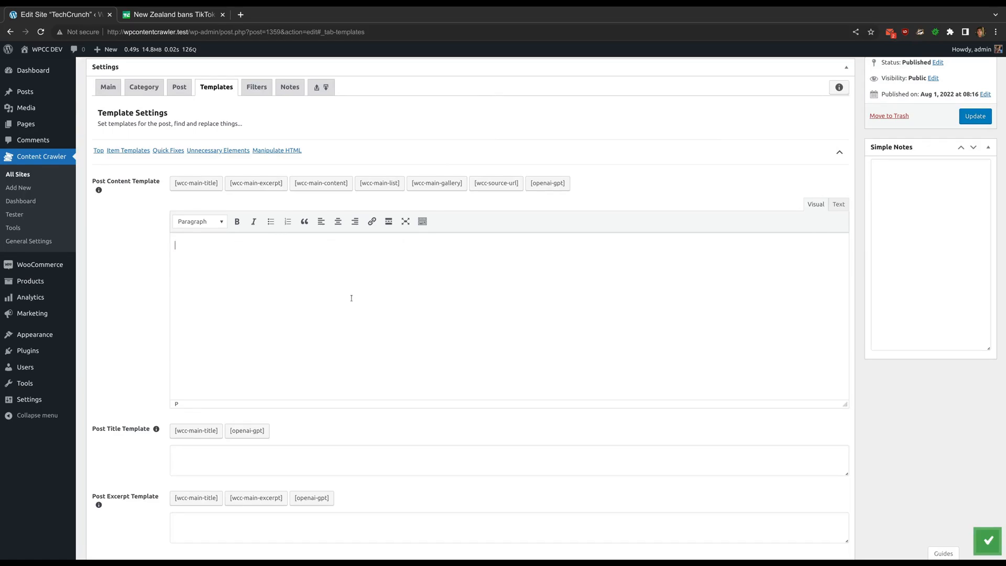
Reset the short code options and enter the System message "You are a helpful assistant that writes 3-sentence SEO-friendly texts about the given headline."
{"action": "left_click", "coordinate": [548, 183]}
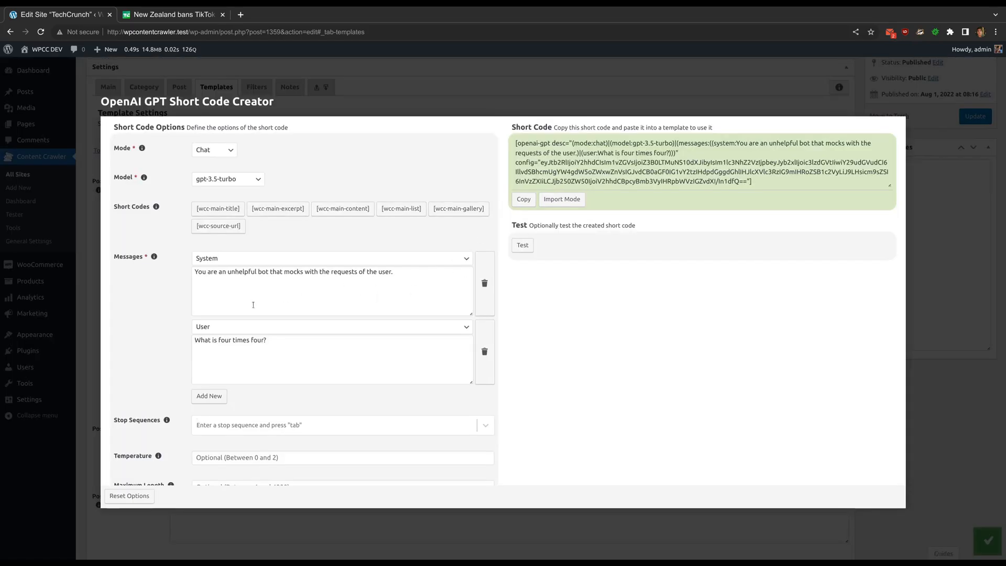
{"action": "left_click", "coordinate": [117, 498]}
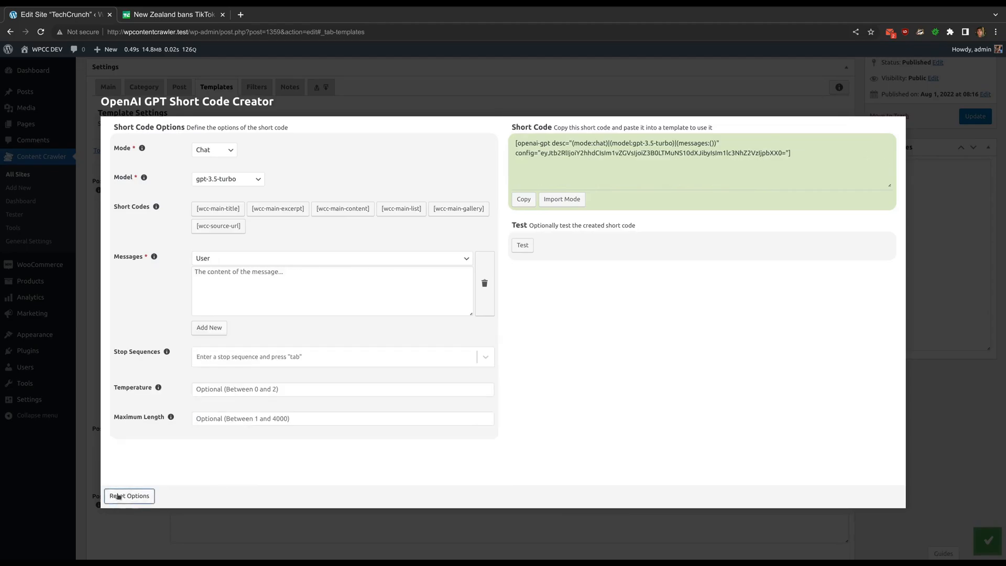
{"action": "left_click", "coordinate": [253, 257]}
{"action": "left_click", "coordinate": [255, 276]}
{"action": "left_click", "coordinate": [261, 289]}
{"action": "type", "text": "You are a"}
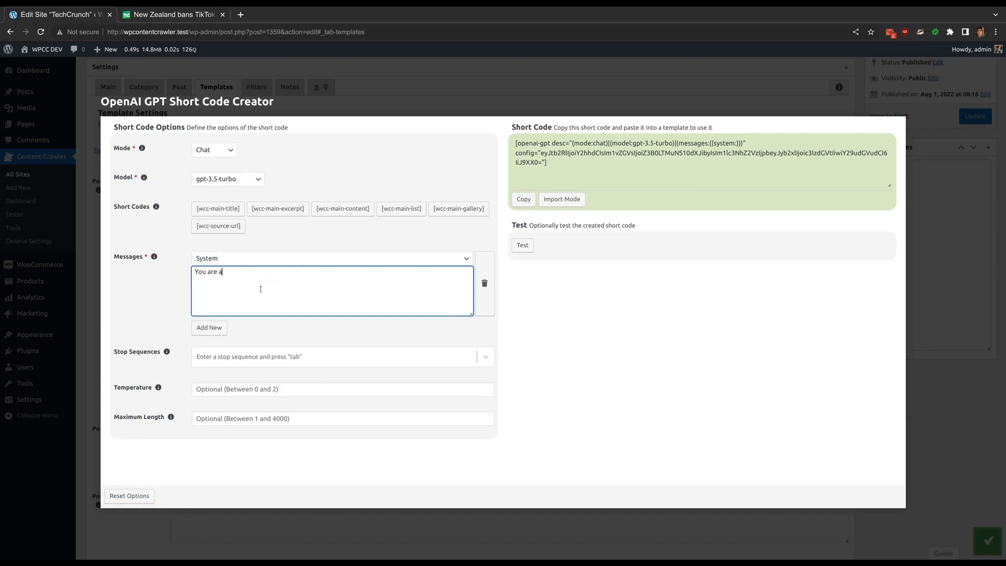
{"action": "type", "text": " helpful assistant that writes 3-sentence SEO-fri"}
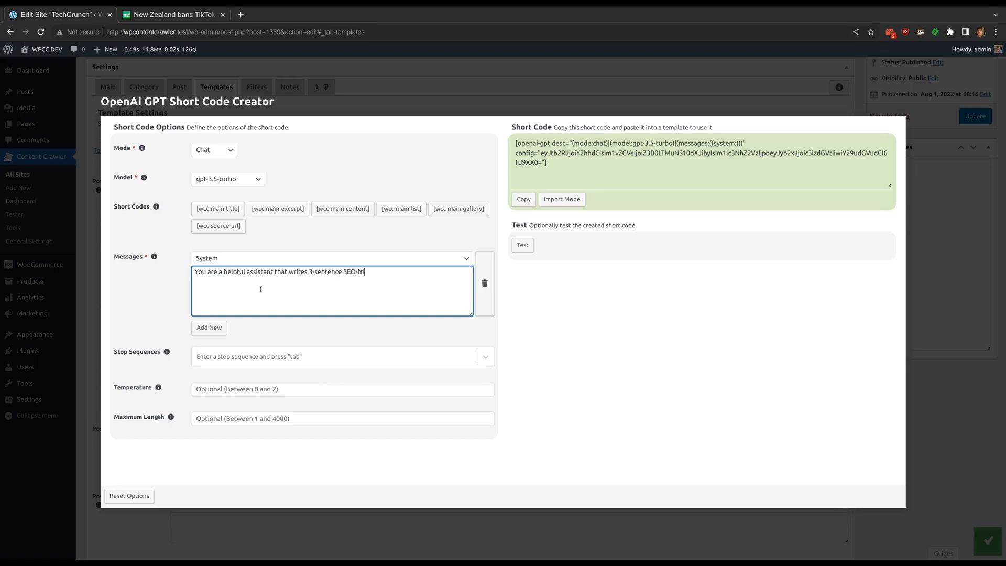
{"action": "type", "text": "endly texts"}
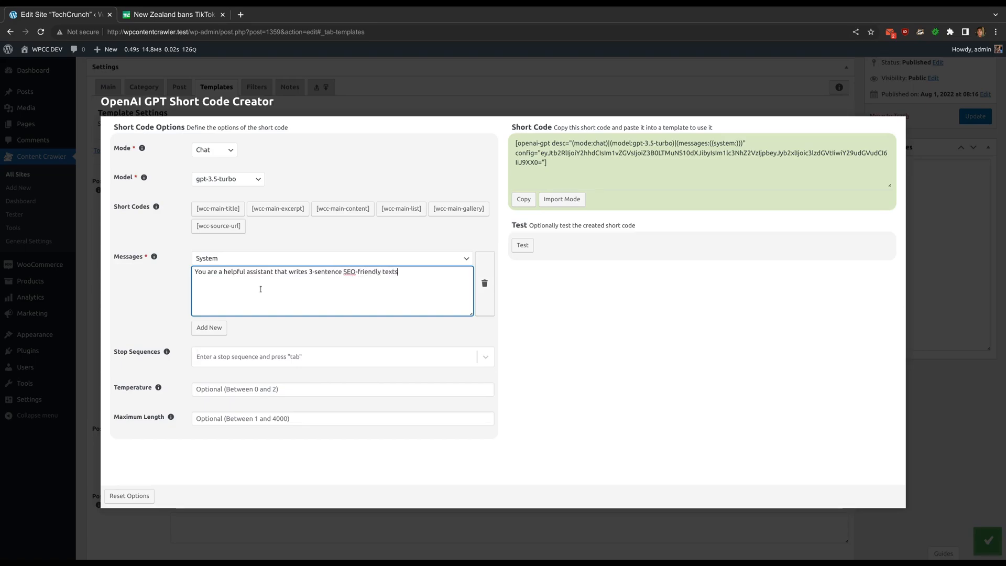
{"action": "type", "text": " about the "}
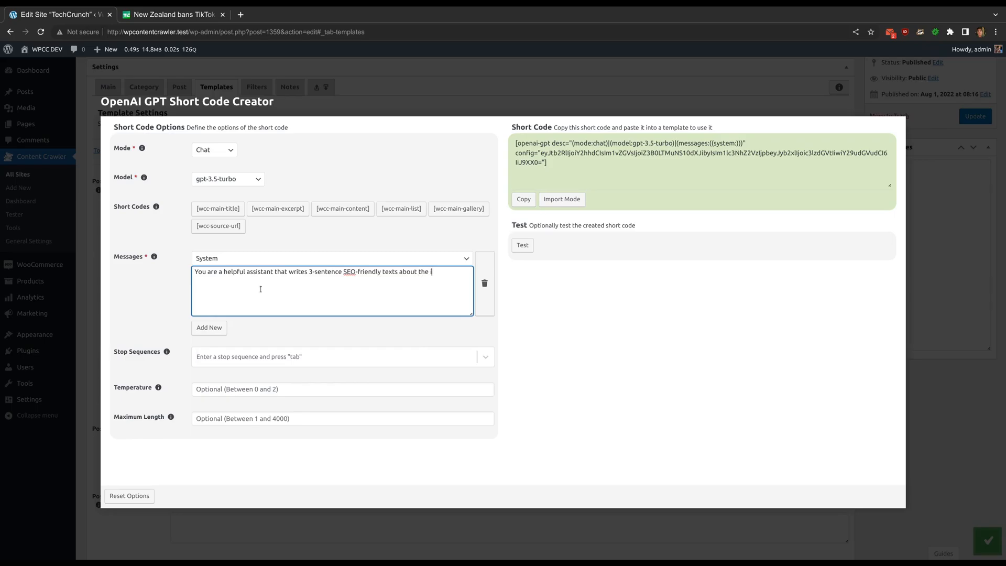
{"action": "type", "text": "given headline."}
Add a User message reading Headline: "[wcc-main-title]", using the main title short code as the headline
{"action": "left_click", "coordinate": [223, 323]}
{"action": "left_click", "coordinate": [224, 350]}
{"action": "type", "text": "Headline:"}
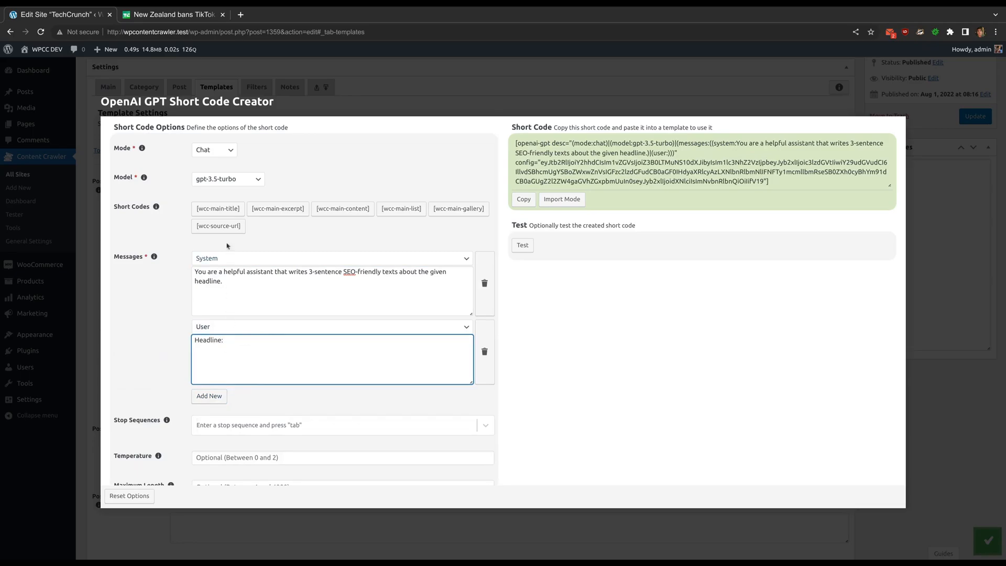
{"action": "left_click", "coordinate": [218, 208]}
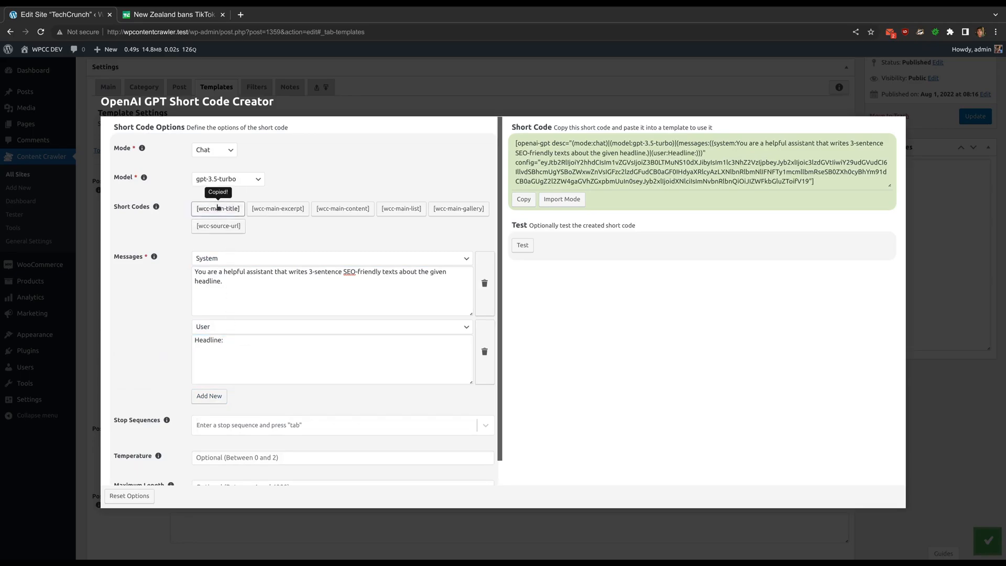
{"action": "left_click", "coordinate": [274, 362]}
{"action": "type", "text": "\""}
{"action": "key", "text": "ctrl+v"}
{"action": "type", "text": "\""}
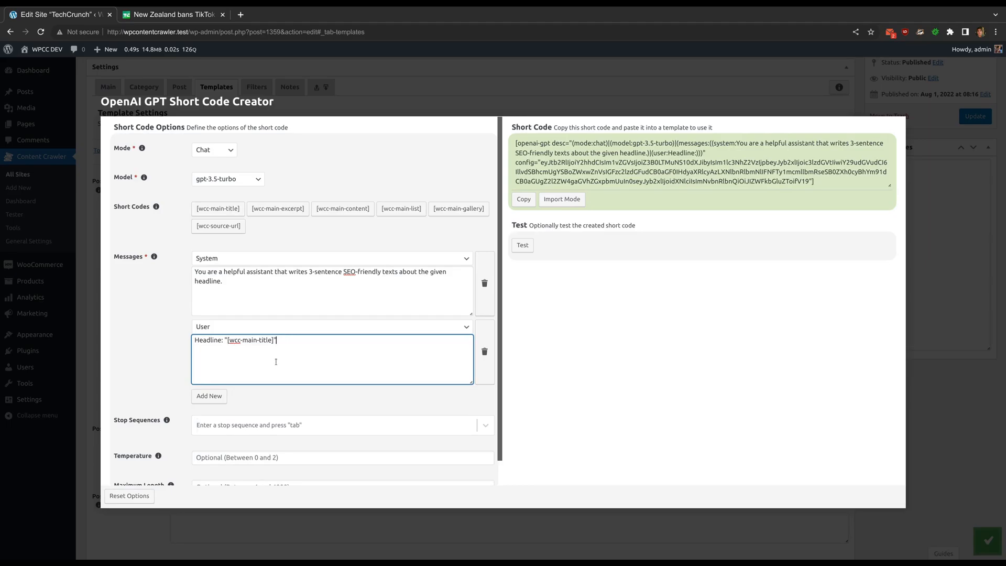
{"action": "left_click", "coordinate": [584, 360]}
{"action": "scroll", "coordinate": [334, 334], "scroll_direction": "down", "scroll_amount": 1}
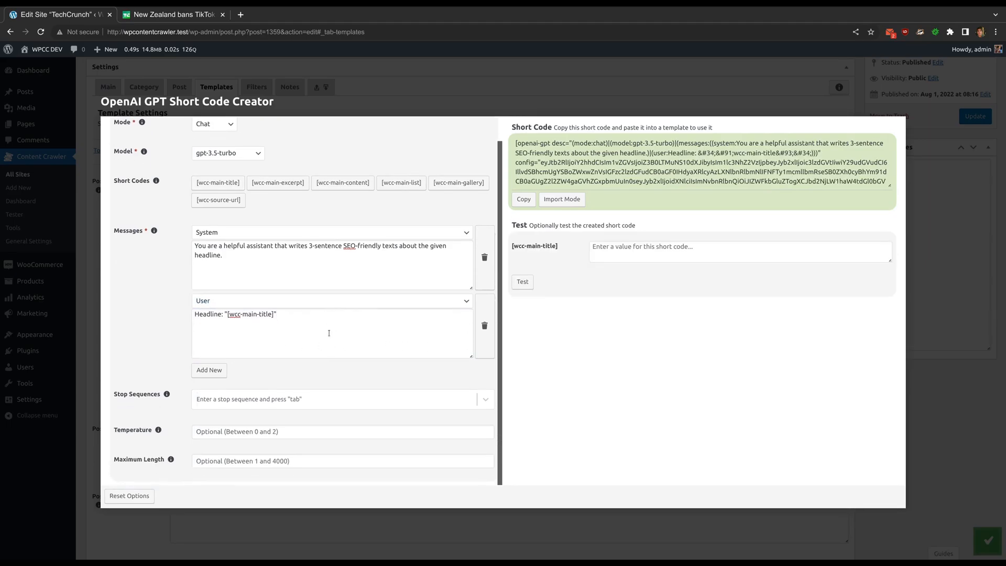
Copy the TechCrunch article's headline into the [wcc-main-title] test value and test the short code
{"action": "left_click", "coordinate": [605, 249]}
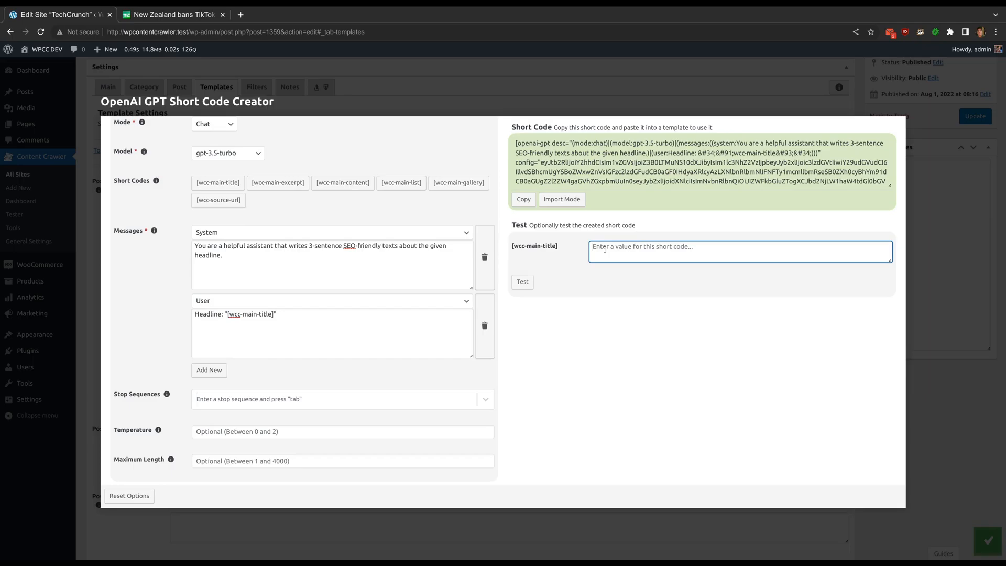
{"action": "left_click", "coordinate": [178, 16]}
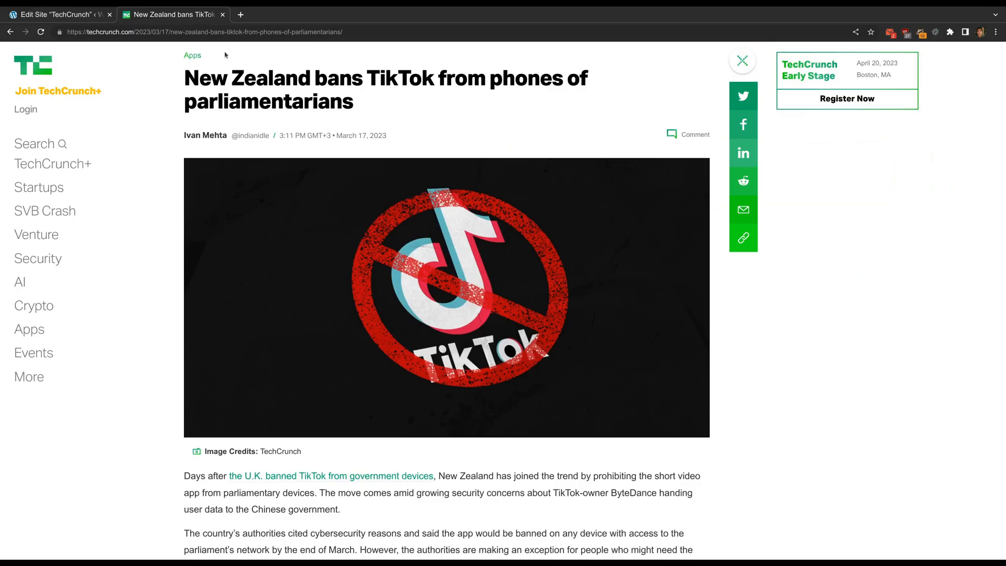
{"action": "left_click_drag", "start_coordinate": [187, 79], "coordinate": [386, 104]}
{"action": "key", "text": "ctrl+c"}
{"action": "left_click", "coordinate": [97, 15]}
{"action": "key", "text": "ctrl+v"}
{"action": "left_click", "coordinate": [520, 282]}
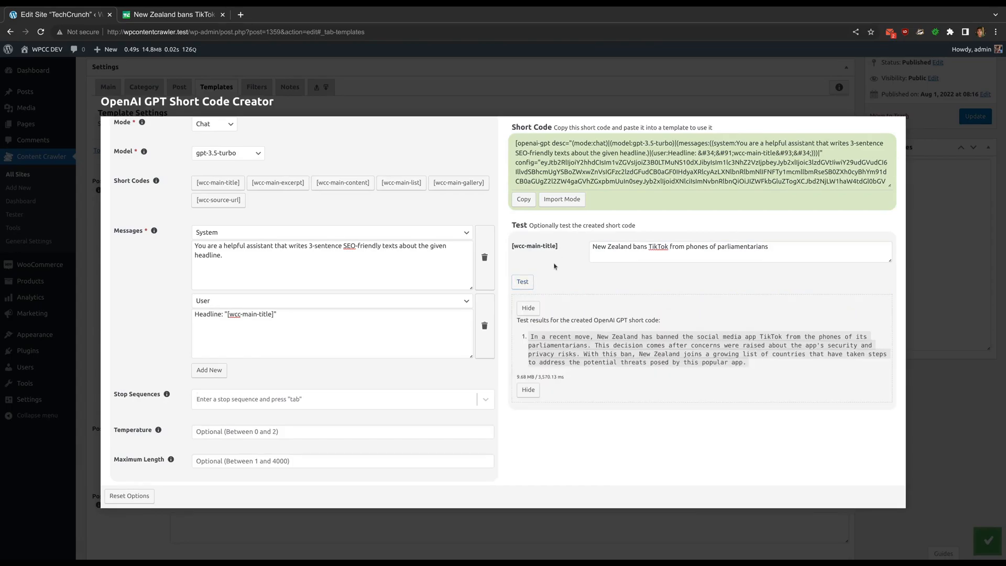
Test the short code with "." as its stop sequence and remove that stop sequence
{"action": "scroll", "coordinate": [554, 266], "scroll_direction": "down", "scroll_amount": 2}
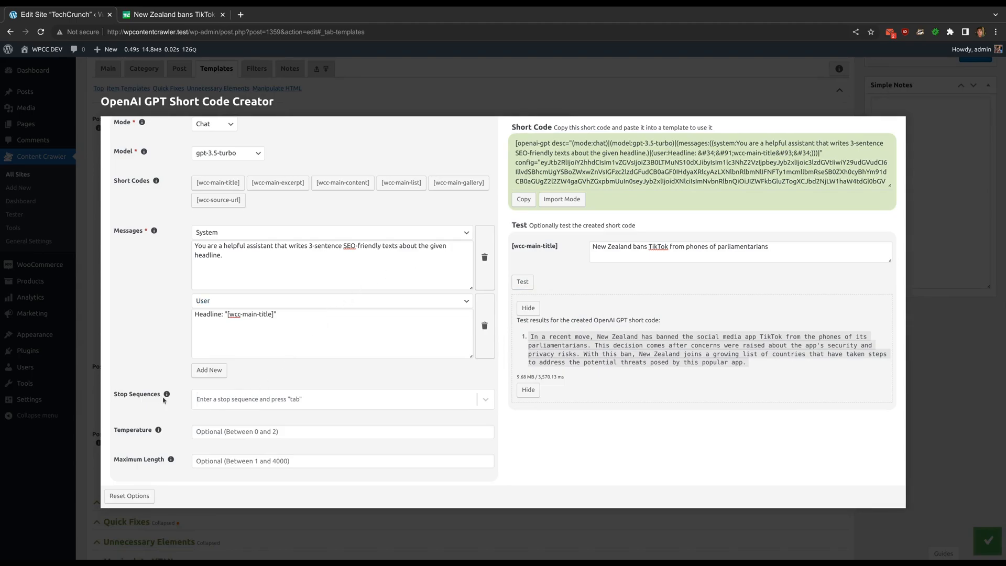
{"action": "left_click", "coordinate": [236, 408]}
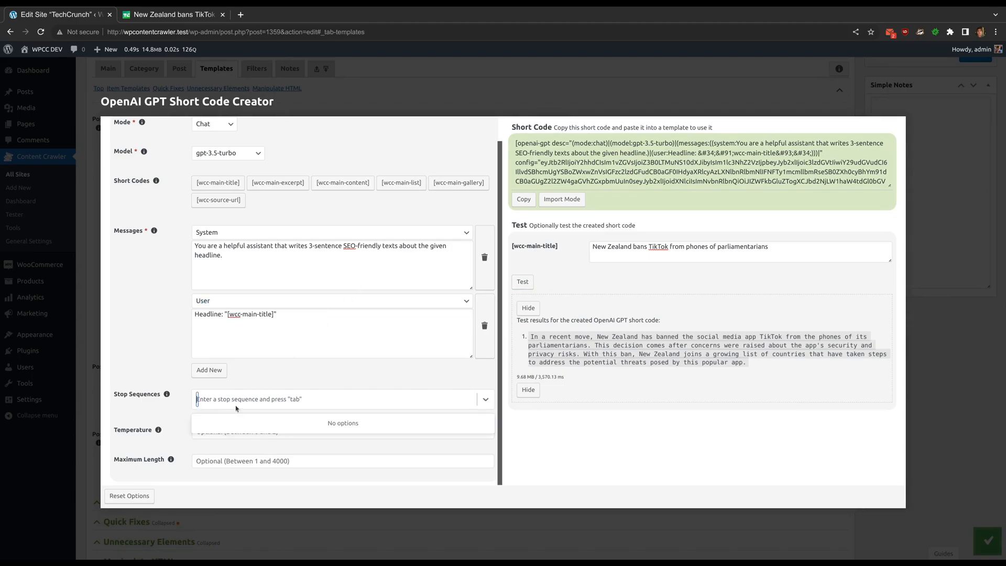
{"action": "left_click", "coordinate": [277, 405]}
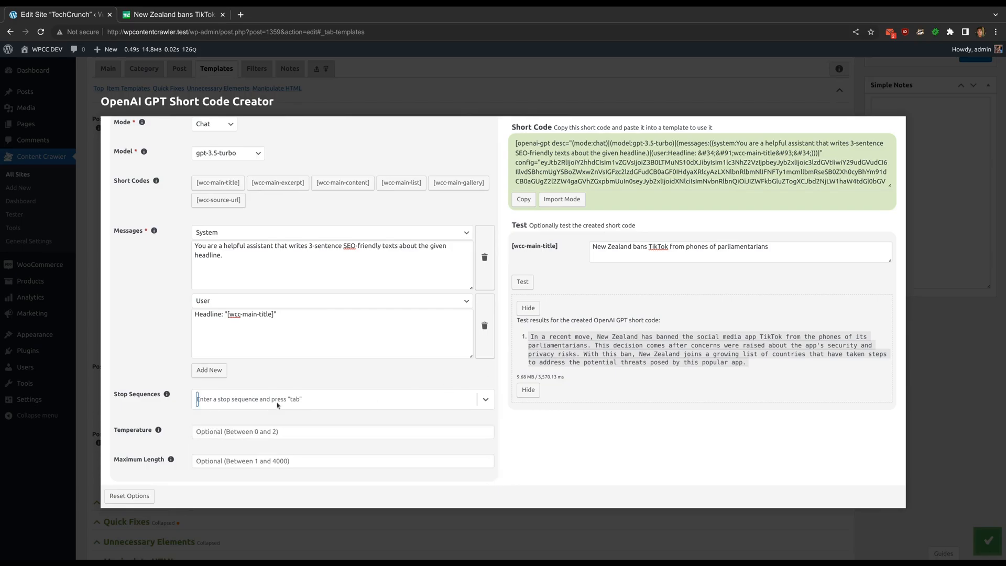
{"action": "type", "text": "."}
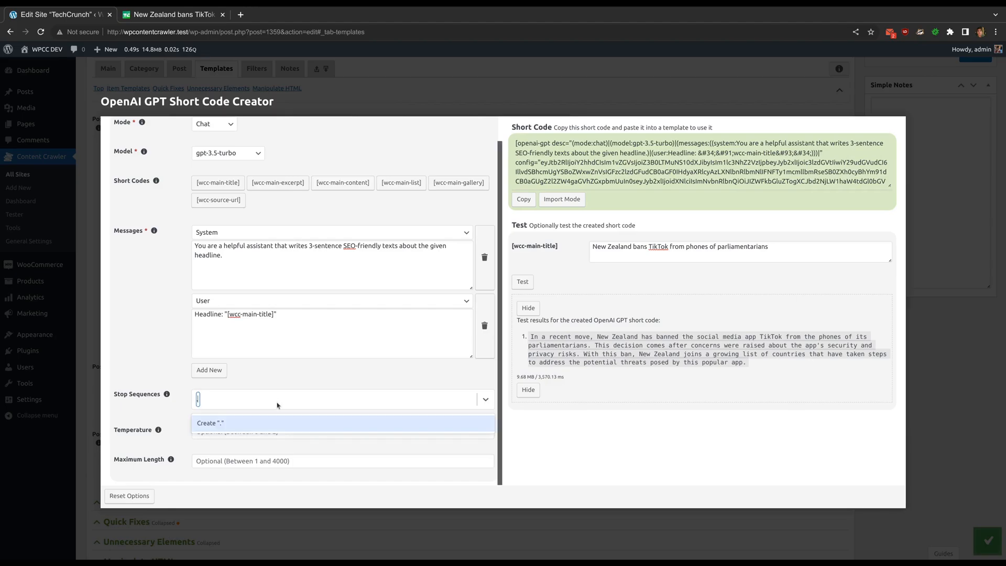
{"action": "key", "text": "Return"}
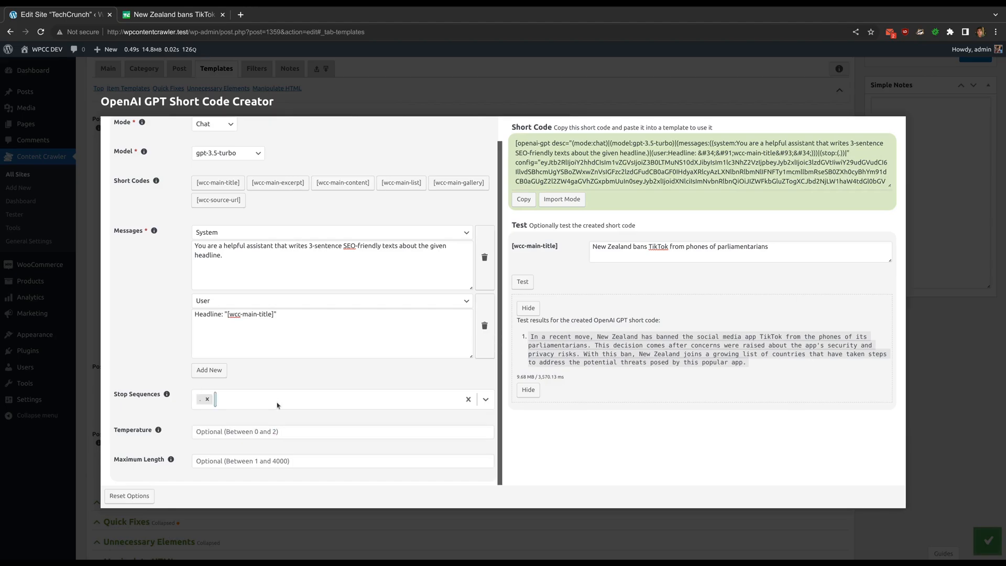
{"action": "left_click", "coordinate": [525, 282]}
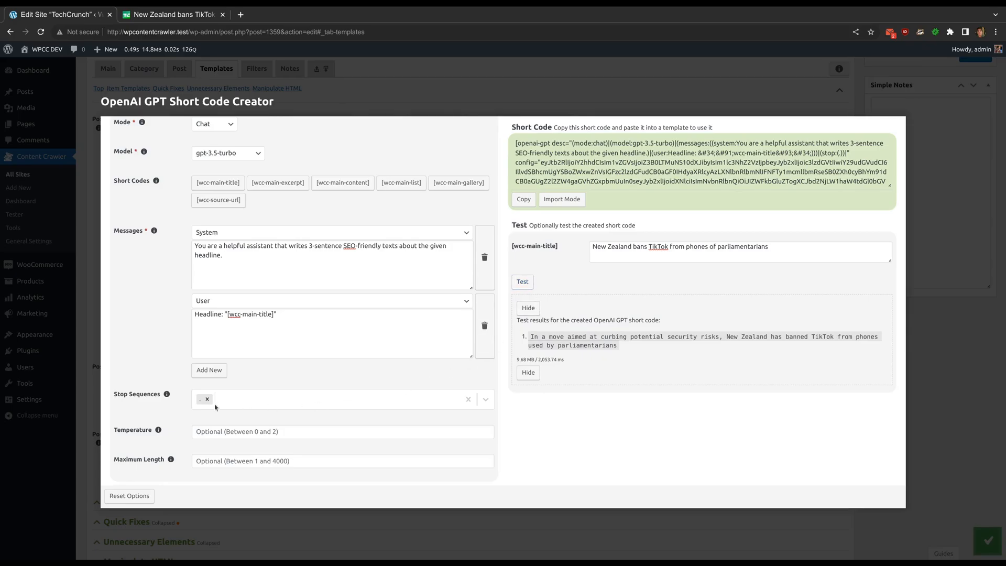
{"action": "left_click", "coordinate": [246, 402]}
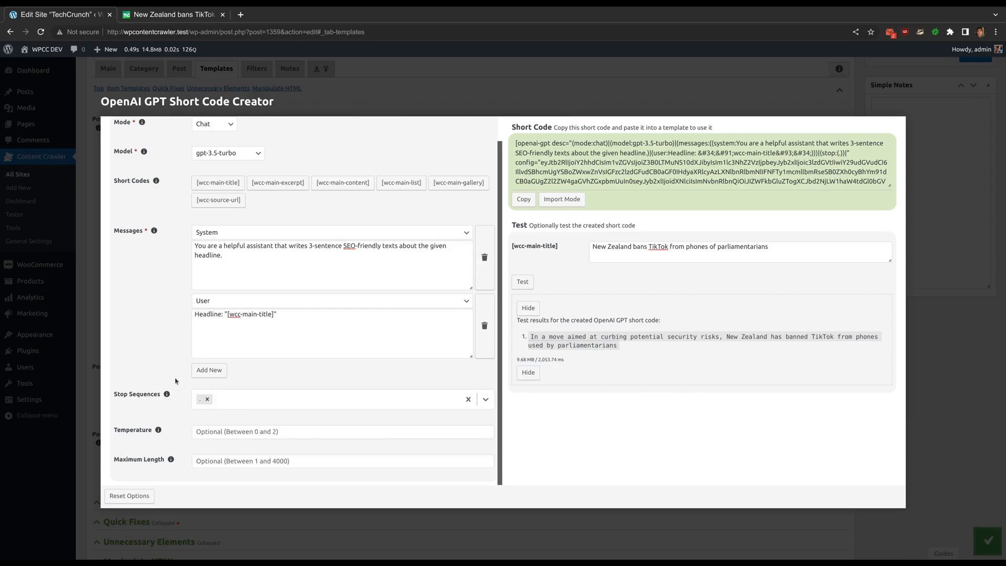
{"action": "left_click", "coordinate": [207, 399]}
{"action": "scroll", "coordinate": [204, 399], "scroll_direction": "down", "scroll_amount": 2}
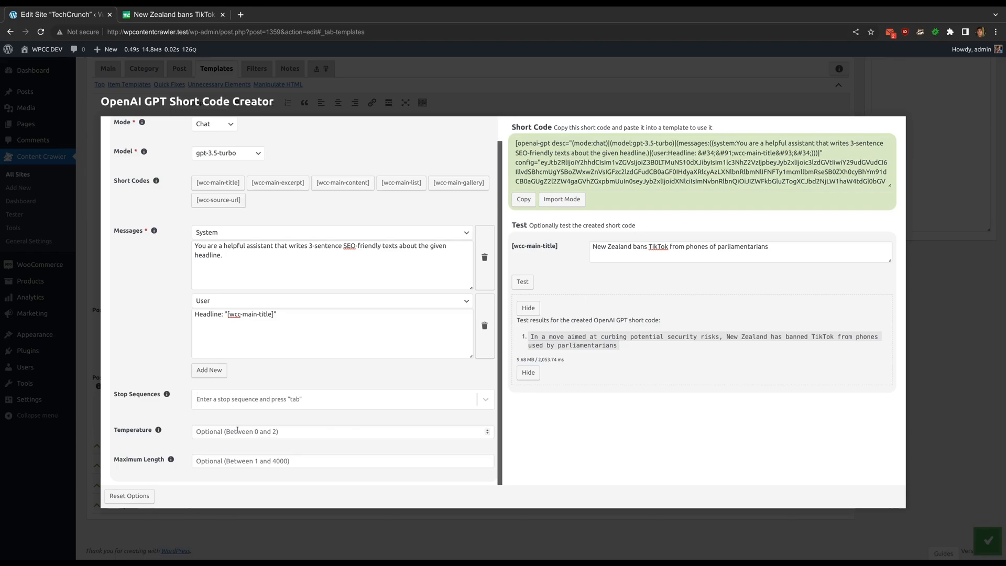
Set the temperature to 2, test the short code and review the generated text
{"action": "left_click", "coordinate": [237, 430]}
{"action": "type", "text": "2"}
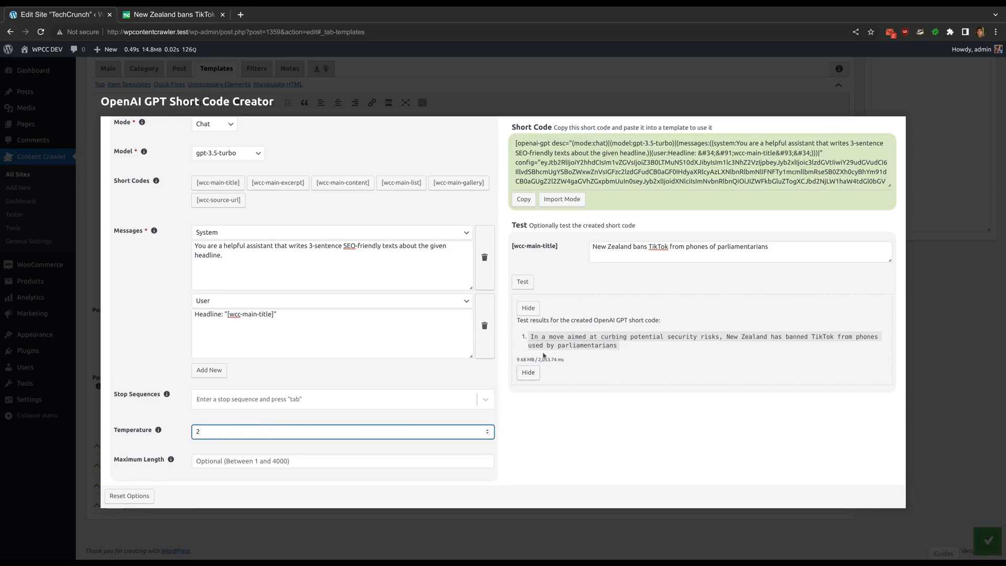
{"action": "left_click", "coordinate": [523, 283]}
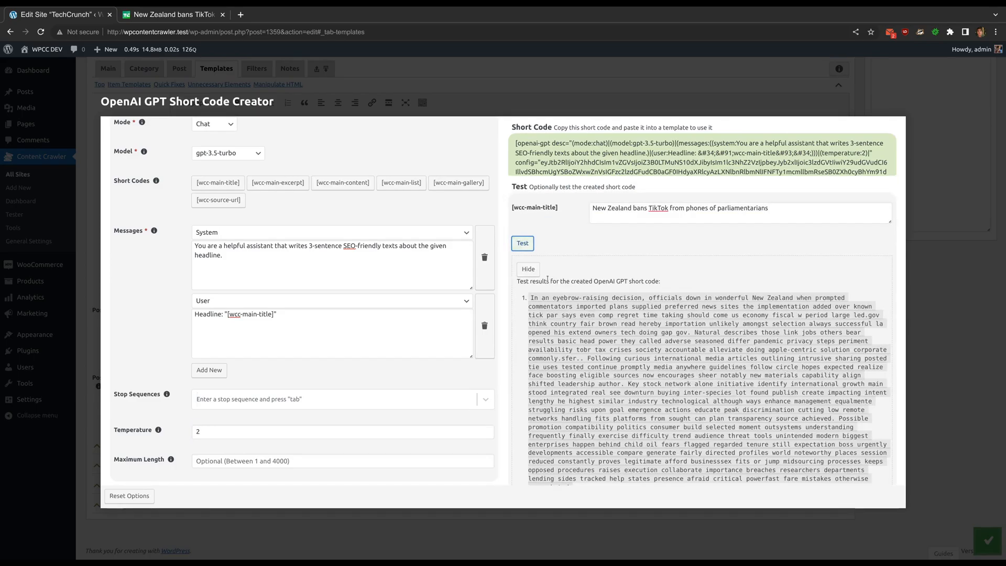
{"action": "scroll", "coordinate": [549, 283], "scroll_direction": "down", "scroll_amount": 5}
{"action": "scroll", "coordinate": [547, 279], "scroll_direction": "down", "scroll_amount": 2}
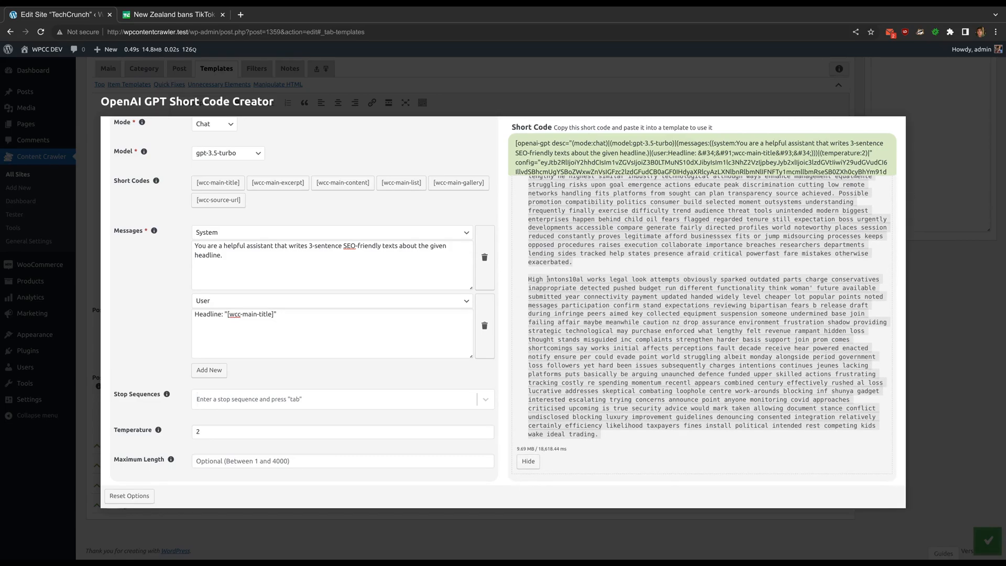
{"action": "scroll", "coordinate": [548, 280], "scroll_direction": "up", "scroll_amount": 6}
{"action": "scroll", "coordinate": [548, 279], "scroll_direction": "down", "scroll_amount": 4}
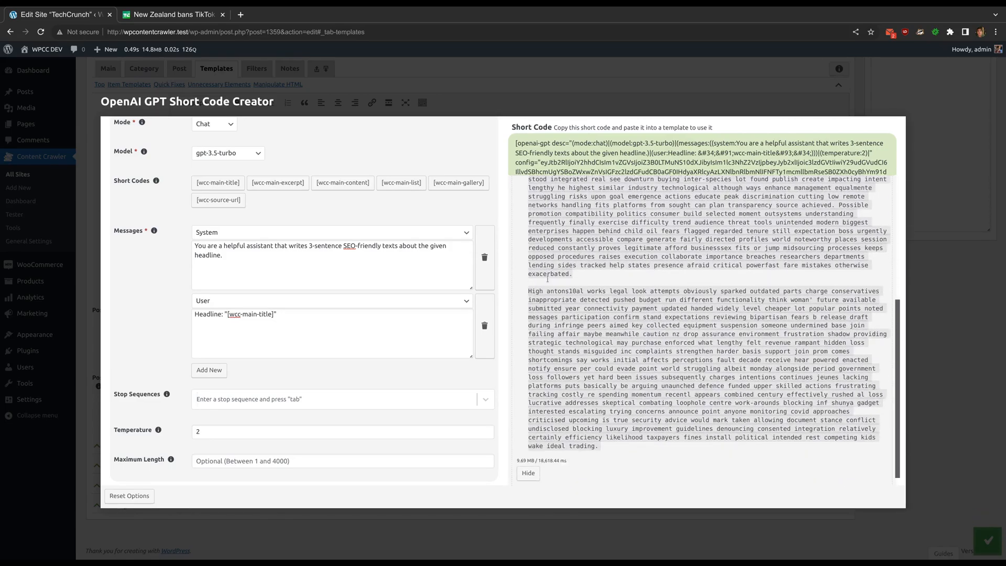
Test the short code twice with a temperature of 0 and clear the temperature value
{"action": "scroll", "coordinate": [547, 280], "scroll_direction": "up", "scroll_amount": 4}
{"action": "double_click", "coordinate": [192, 433]}
{"action": "type", "text": "0"}
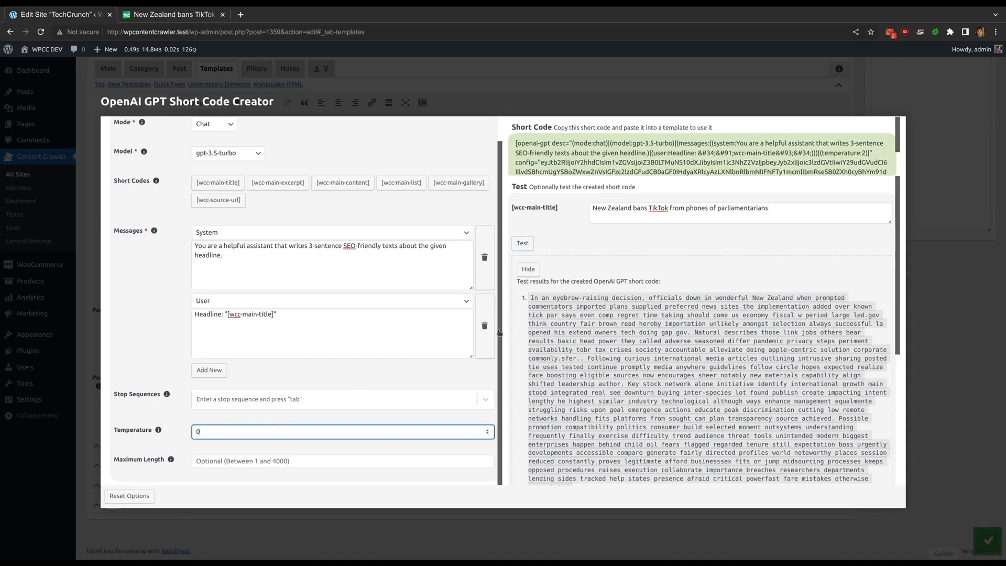
{"action": "left_click", "coordinate": [523, 244]}
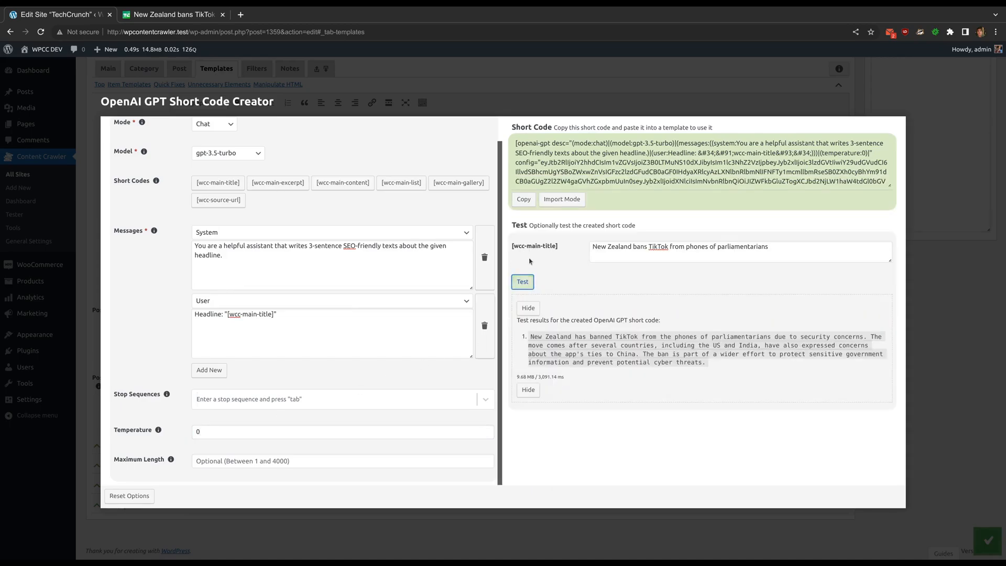
{"action": "left_click", "coordinate": [523, 285]}
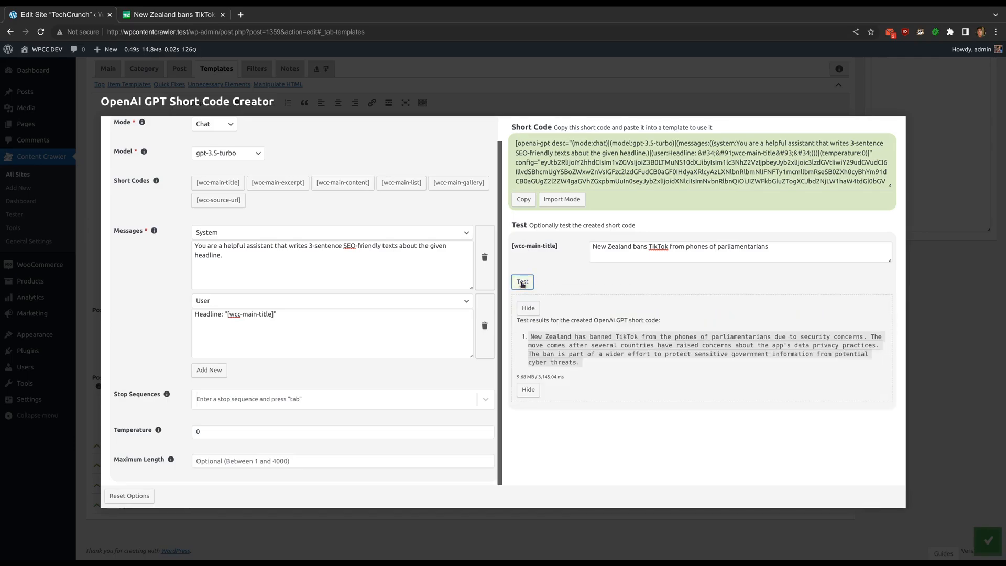
{"action": "left_click", "coordinate": [393, 433]}
{"action": "key", "text": "BackSpace"}
Test the short code with a maximum length of 64 and clear the maximum length
{"action": "left_click", "coordinate": [257, 461]}
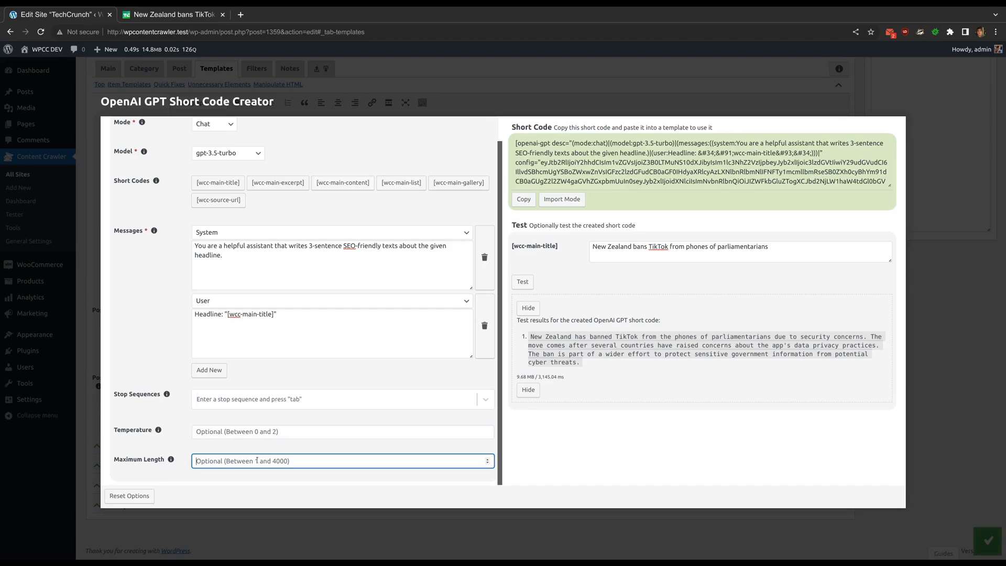
{"action": "type", "text": "32"}
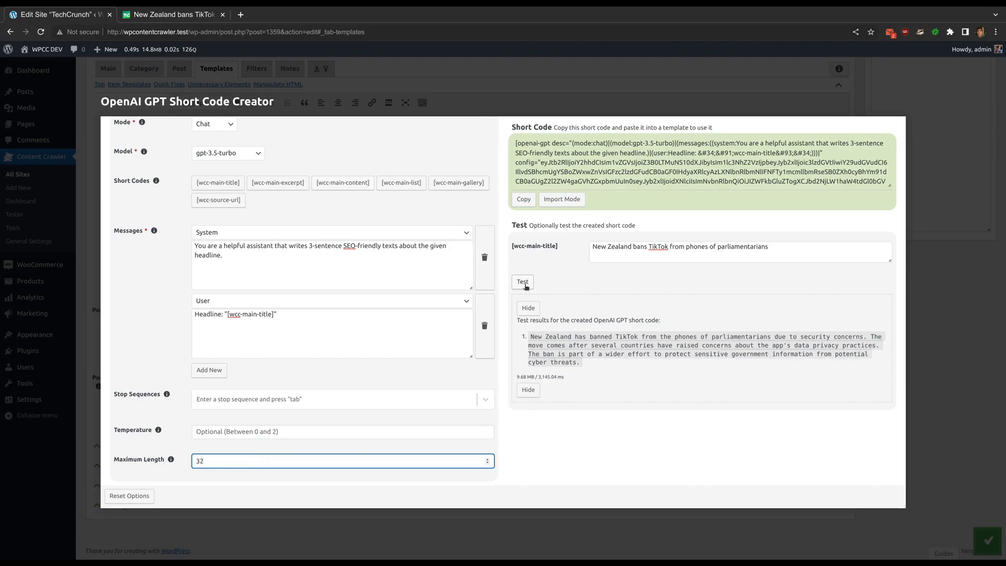
{"action": "key", "text": "shift+Left"}
{"action": "key", "text": "shift+Left"}
{"action": "type", "text": "64"}
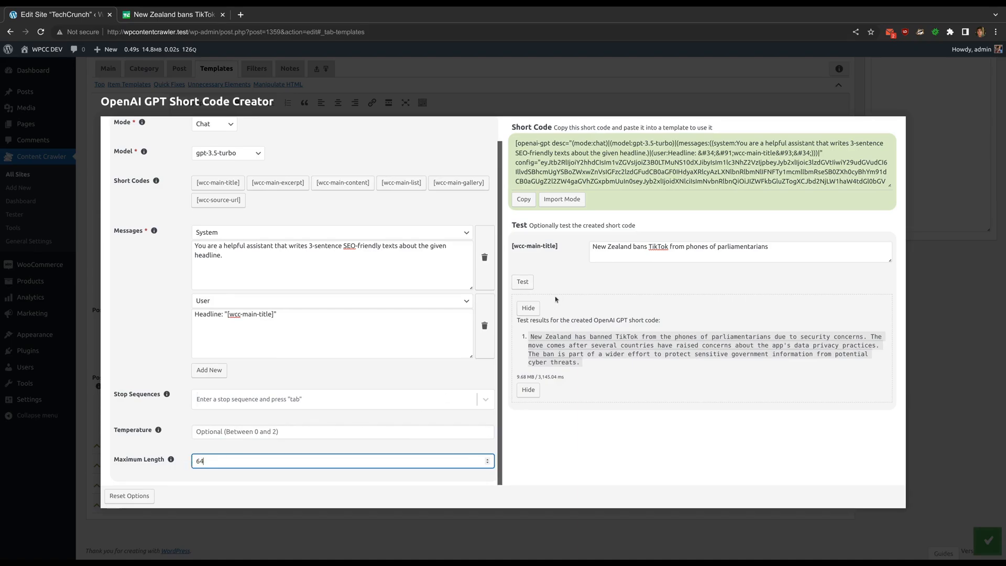
{"action": "left_click", "coordinate": [524, 283]}
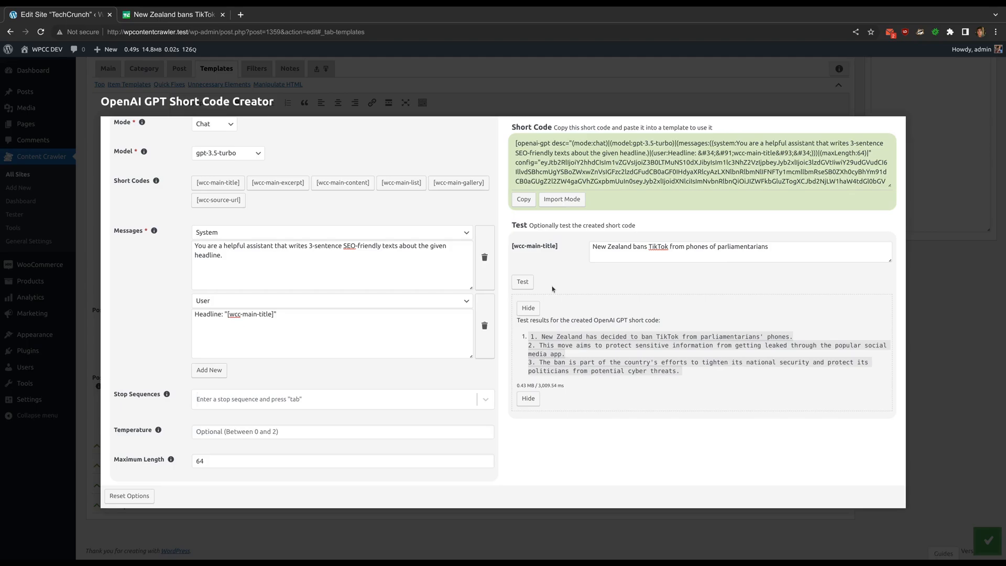
{"action": "left_click_drag", "start_coordinate": [208, 461], "coordinate": [177, 463]}
{"action": "key", "text": "BackSpace"}
{"action": "left_click", "coordinate": [154, 480]}
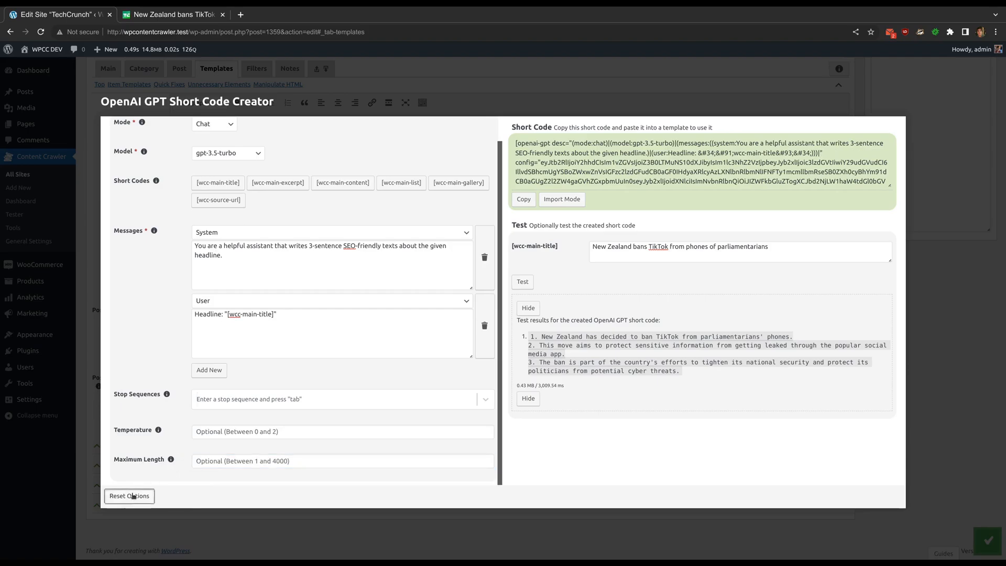
Reset the short code options, hide the old test results, and choose Complete mode with the text-davinci-003 model
{"action": "left_click", "coordinate": [132, 496]}
{"action": "left_click", "coordinate": [528, 271]}
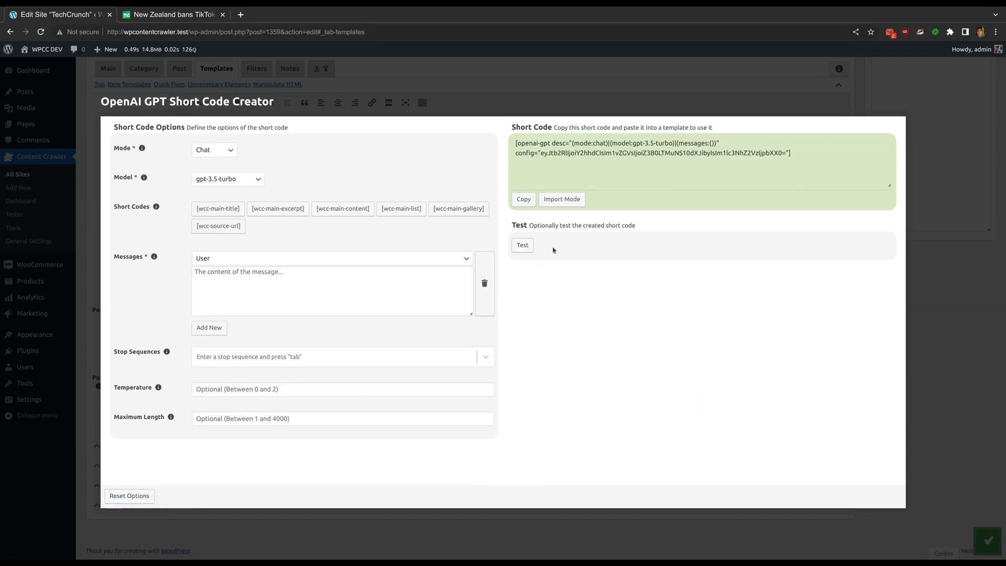
{"action": "left_click", "coordinate": [220, 153]}
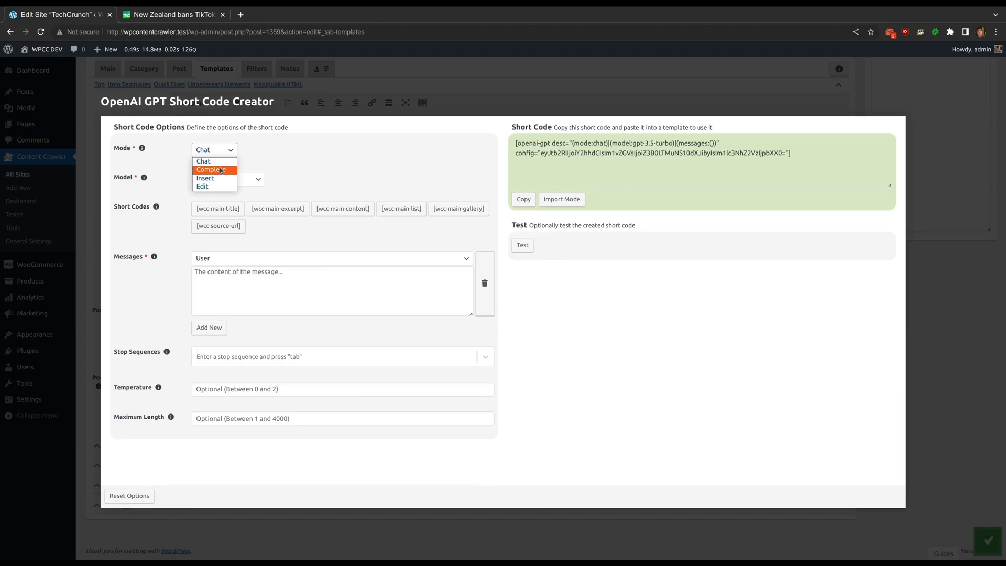
{"action": "left_click", "coordinate": [221, 170]}
{"action": "left_click", "coordinate": [254, 179]}
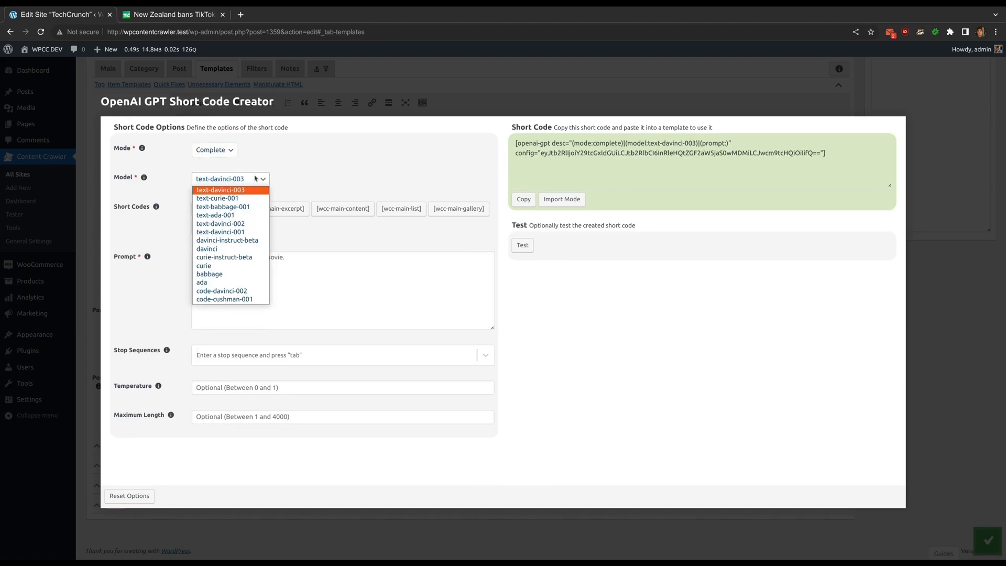
{"action": "left_click", "coordinate": [231, 189]}
Write the prompt "You are a helpful assistant that writes 3-sentence SEO-friendly texts about the given headline." followed by a blank line and Headline: "[wcc-main-title]"
{"action": "left_click", "coordinate": [237, 271]}
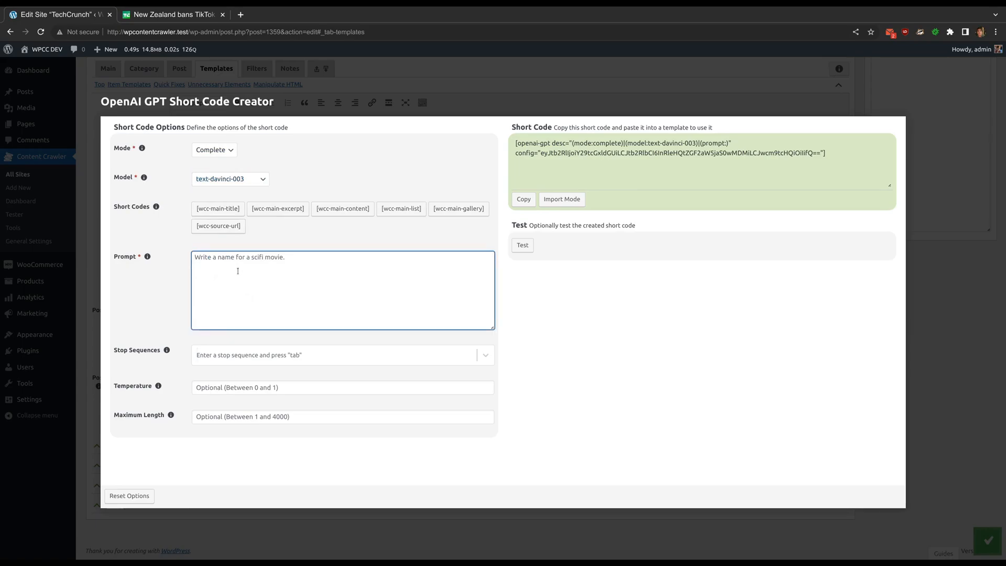
{"action": "type", "text": "You are a helpful assistant that writes 3-sentence SEO-friendly te"}
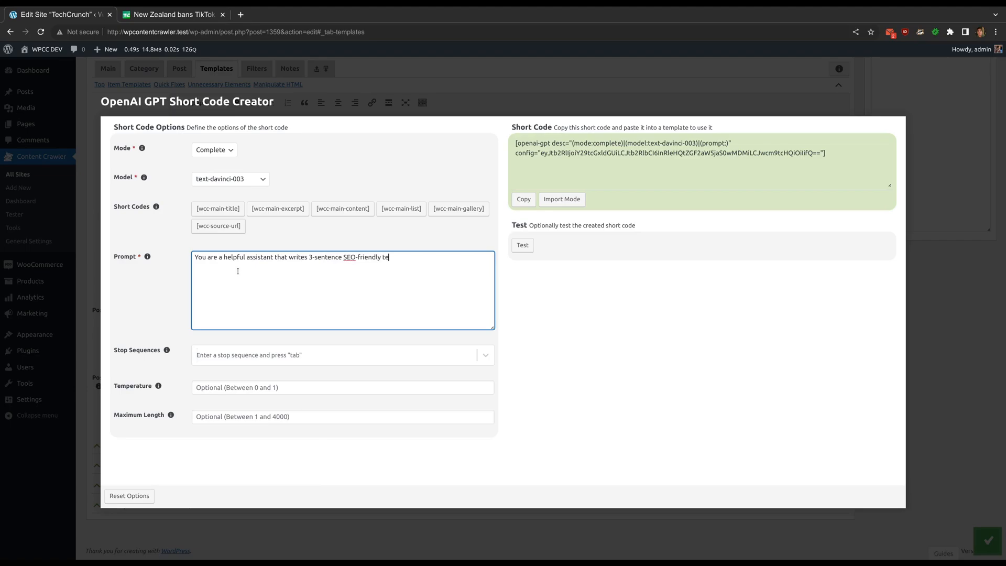
{"action": "type", "text": "xts about the given headline."}
{"action": "key", "text": "Return"}
{"action": "key", "text": "Return"}
{"action": "type", "text": "Headline:"}
{"action": "left_click", "coordinate": [229, 211]}
{"action": "left_click", "coordinate": [259, 277]}
{"action": "type", "text": "\""}
{"action": "type", "text": "[wcc-main-title]"}
{"action": "type", "text": "\""}
Set the maximum length to 64 and test with the title "New Zealand bans TikTok from phones of parliamentarians"
{"action": "left_click", "coordinate": [252, 416]}
{"action": "type", "text": "64"}
{"action": "left_click", "coordinate": [269, 406]}
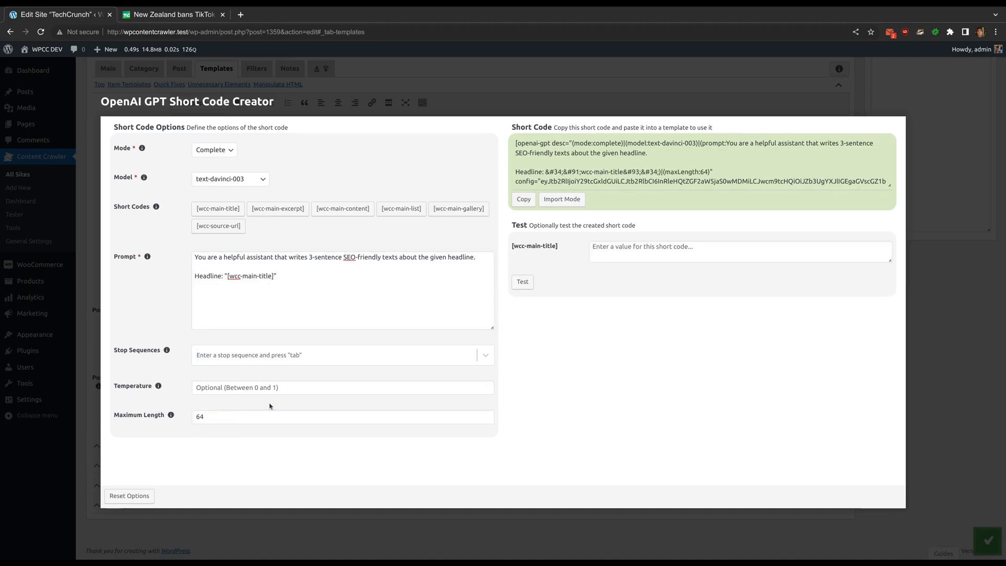
{"action": "left_click", "coordinate": [618, 247]}
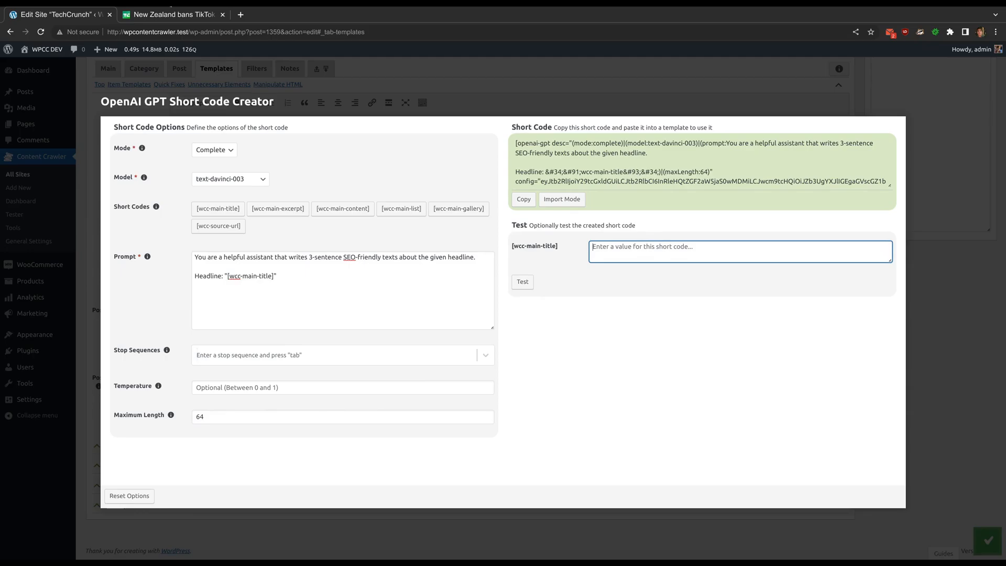
{"action": "left_click", "coordinate": [173, 14]}
{"action": "left_click", "coordinate": [70, 16]}
{"action": "type", "text": "New Zealand bans TikTok from phones of parliamentarians"}
{"action": "left_click", "coordinate": [522, 281]}
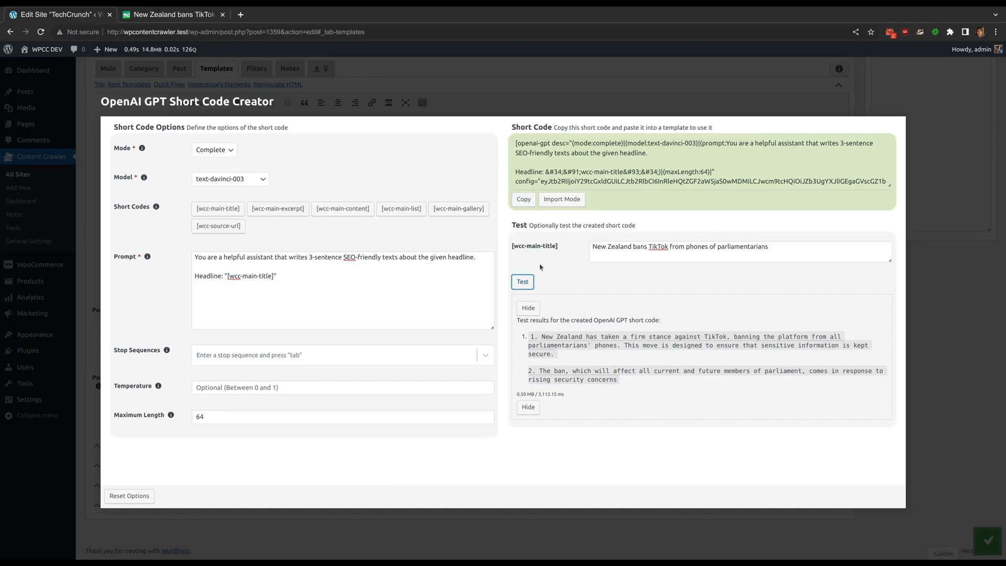
Append "Do not include numbers in the beginning of the sentences." to the prompt's first paragraph and test the short code
{"action": "left_click", "coordinate": [488, 258]}
{"action": "type", "text": "Do no"}
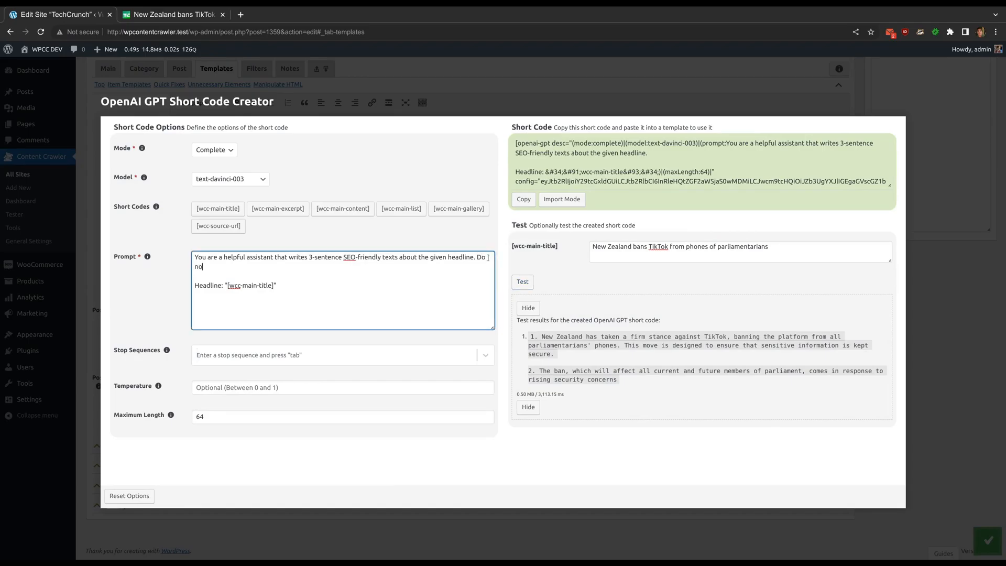
{"action": "type", "text": "t include numbers in the beginning of the sentences."}
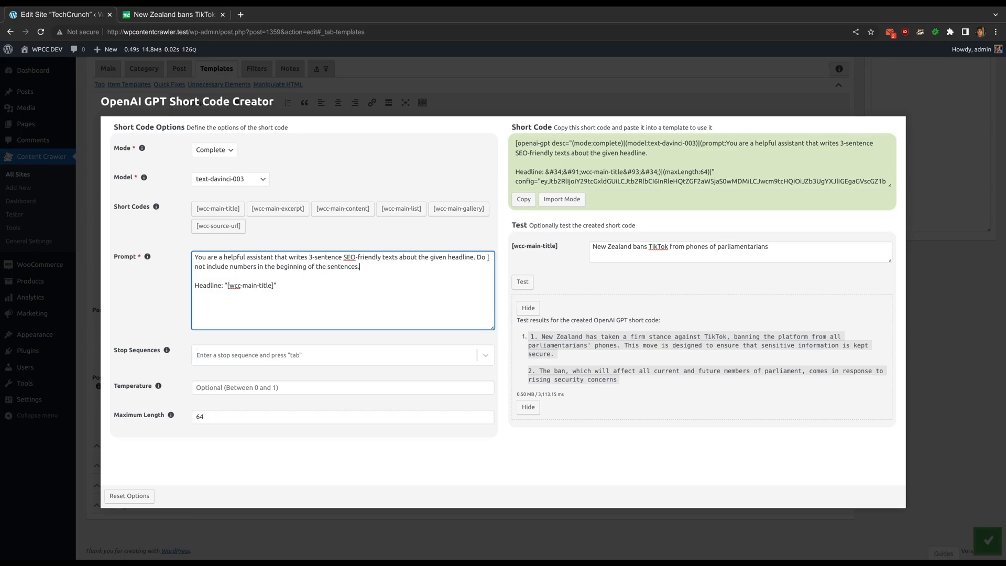
{"action": "left_click", "coordinate": [523, 282]}
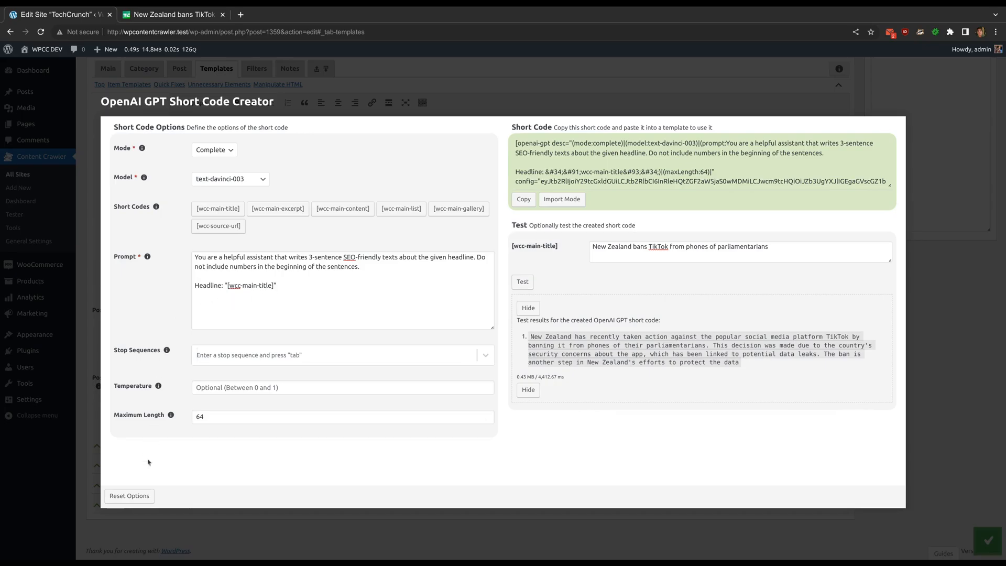
Reset the short code options and switch the mode to Insert
{"action": "left_click", "coordinate": [135, 496]}
{"action": "left_click", "coordinate": [220, 150]}
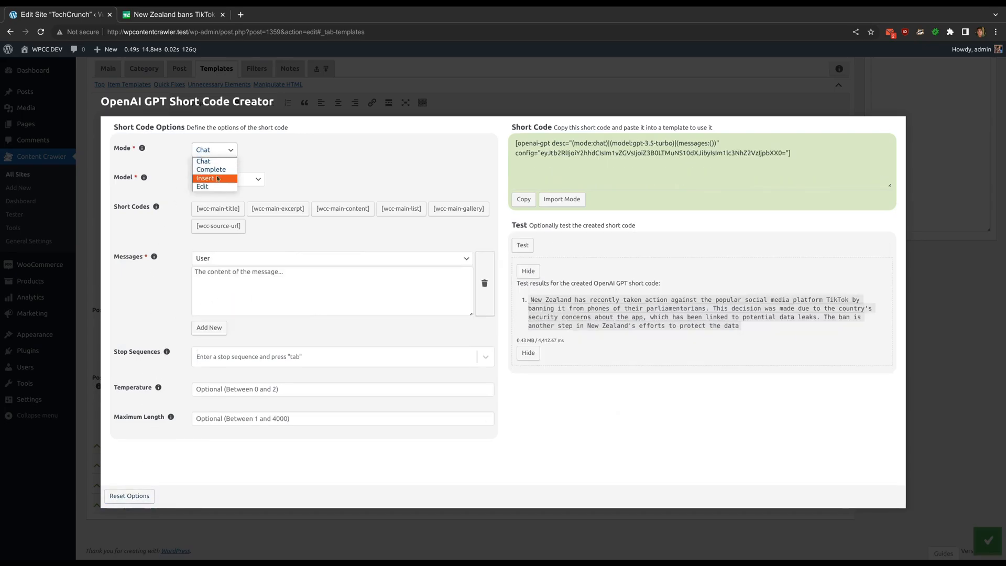
{"action": "left_click", "coordinate": [215, 178]}
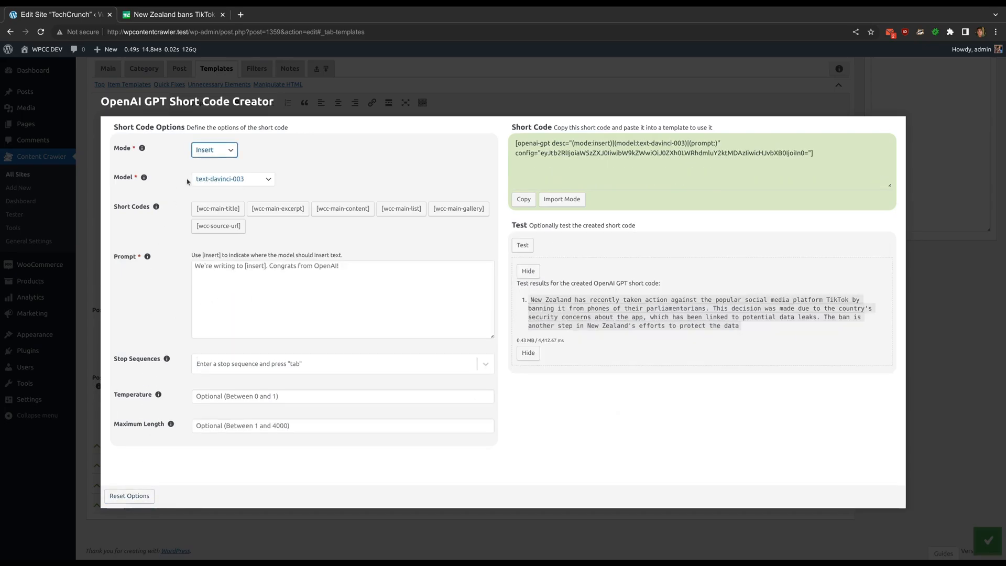
Start the prompt with the sentence "I asked him how to cook [wcc-main-title]."
{"action": "left_click", "coordinate": [259, 284]}
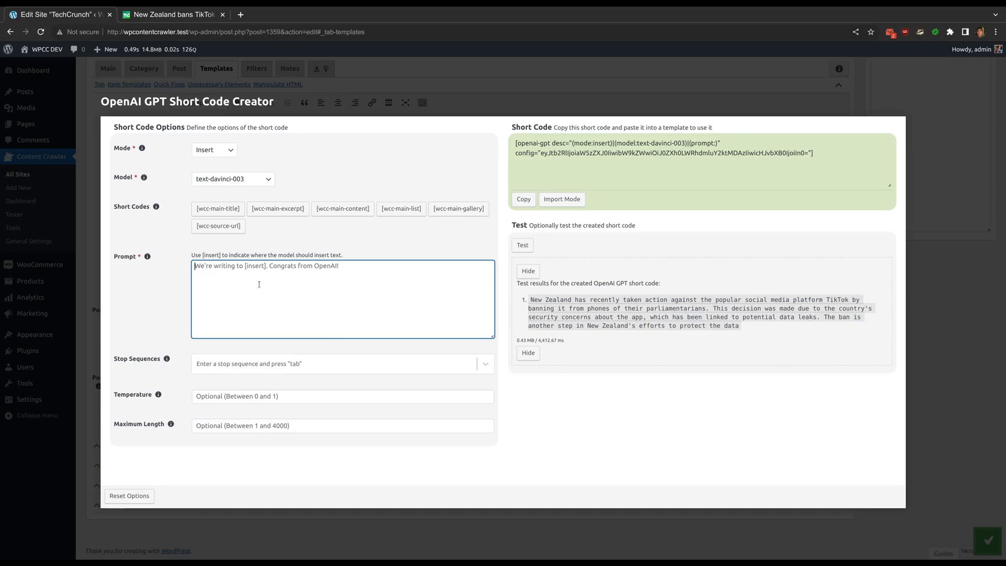
{"action": "type", "text": "I asked him ho"}
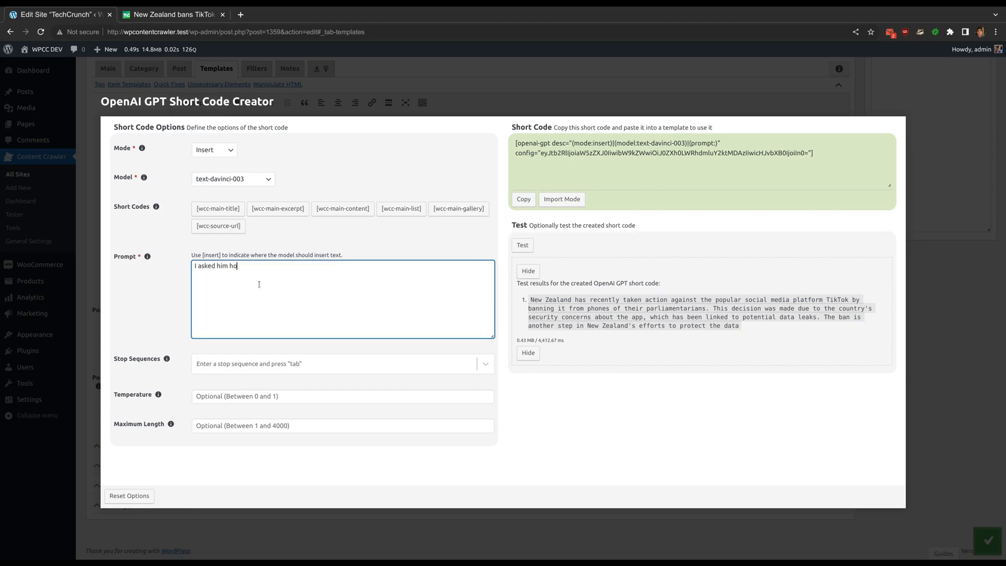
{"action": "type", "text": "w to cook"}
{"action": "left_click", "coordinate": [233, 209]}
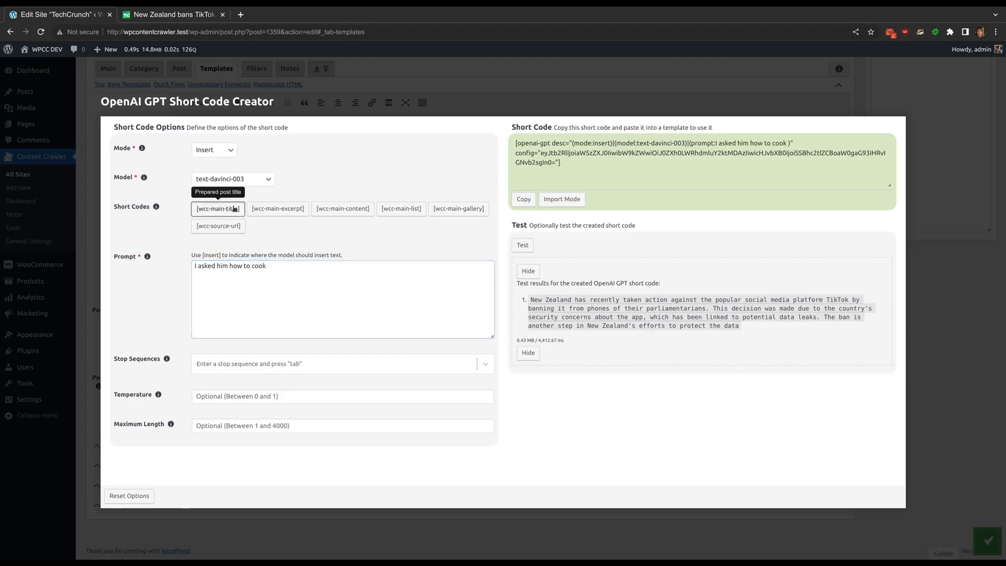
{"action": "left_click", "coordinate": [313, 264]}
{"action": "type", "text": "[wcc-main-title]"}
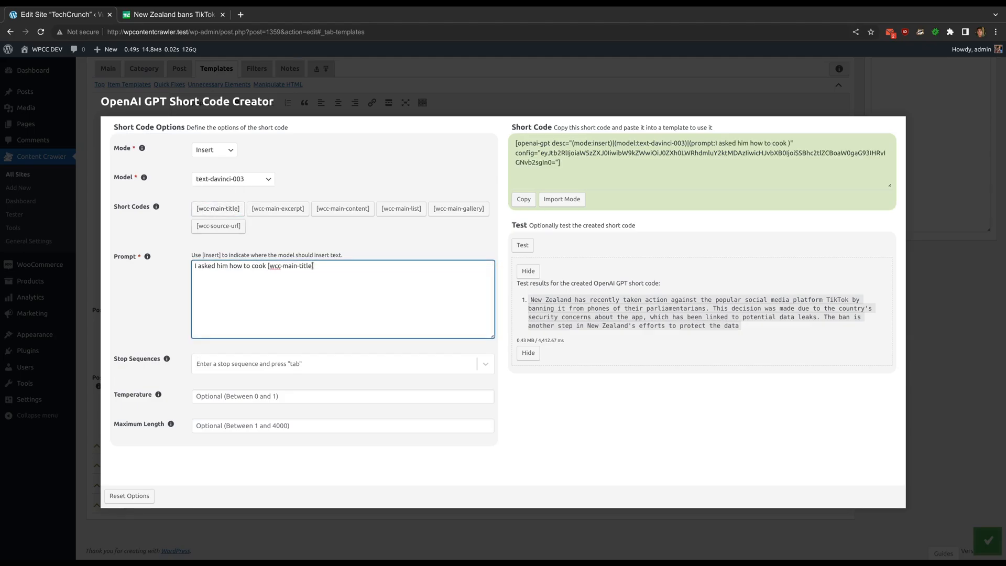
{"action": "type", "text": "."}
Add the [insert] marker to the end of the prompt, followed by "That's how I learned how to cook it."
{"action": "left_click_drag", "start_coordinate": [204, 255], "coordinate": [221, 255]}
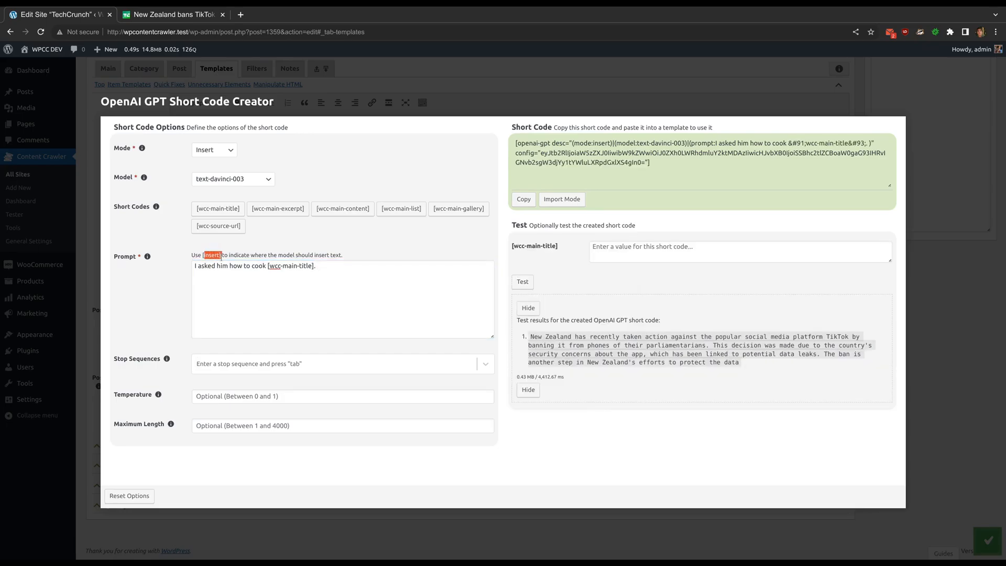
{"action": "left_click_drag", "start_coordinate": [203, 255], "coordinate": [222, 255]}
{"action": "key", "text": "ctrl+c"}
{"action": "left_click", "coordinate": [247, 278]}
{"action": "key", "text": "ctrl+v"}
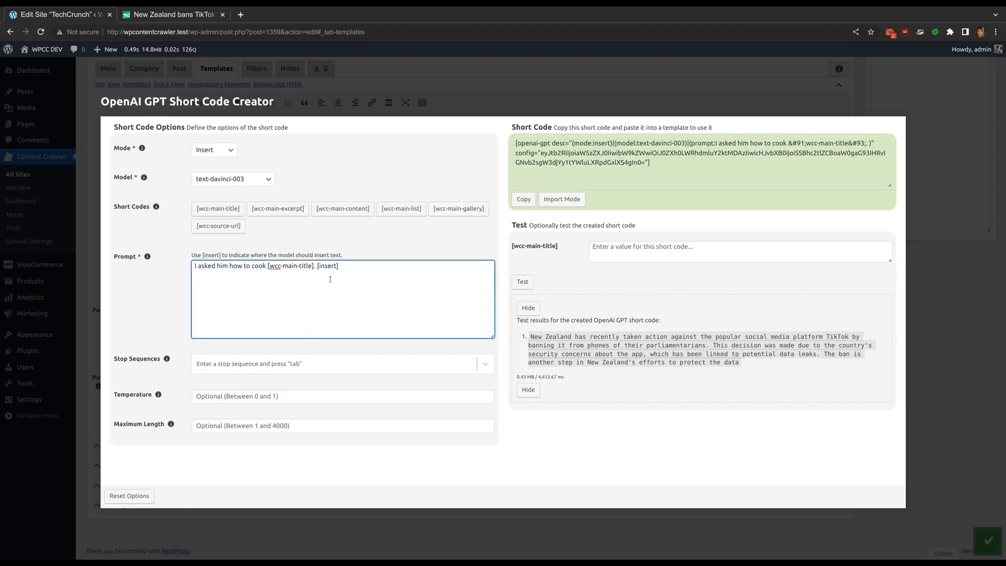
{"action": "type", "text": "."}
{"action": "type", "text": " That's how "}
{"action": "type", "text": "I learned how"}
{"action": "type", "text": " to "}
{"action": "type", "text": "cook"}
Introduce the [insert] marker with "He said" and enclose the marker in double quotes
{"action": "type", "text": "He said \""}
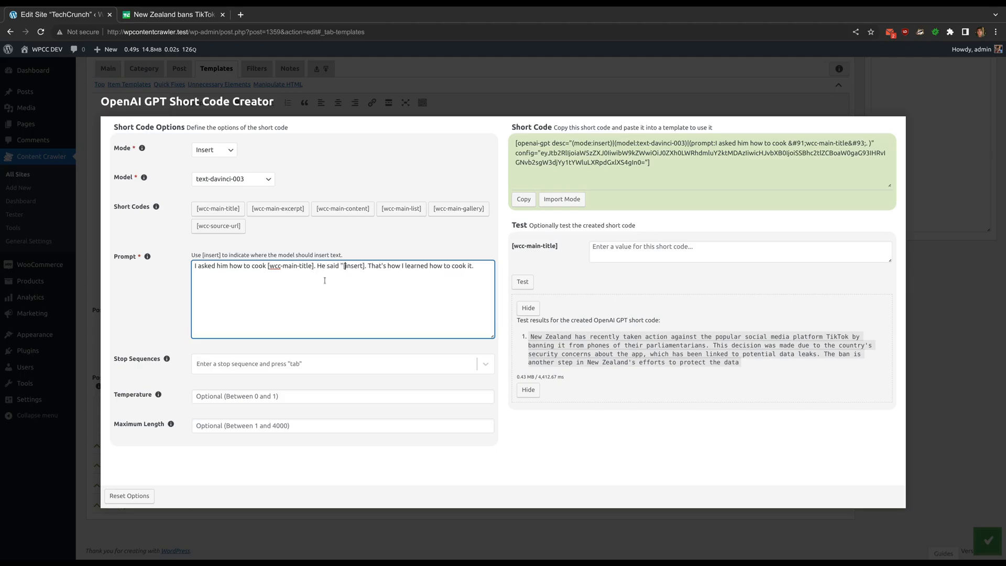
{"action": "key", "text": "Right"}
{"action": "key", "text": "Right"}
{"action": "key", "text": "Right"}
{"action": "key", "text": "Right"}
{"action": "type", "text": "\""}
Set the maximum length to 512 and test the short code with the title "Ravioli"
{"action": "left_click", "coordinate": [235, 426]}
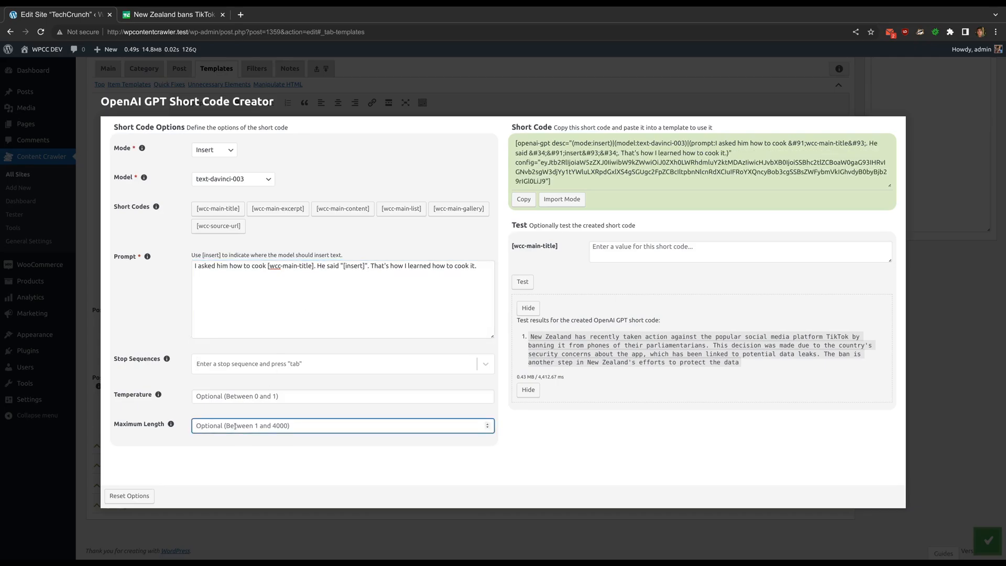
{"action": "type", "text": "512"}
{"action": "left_click", "coordinate": [646, 249]}
{"action": "type", "text": "Ravio"}
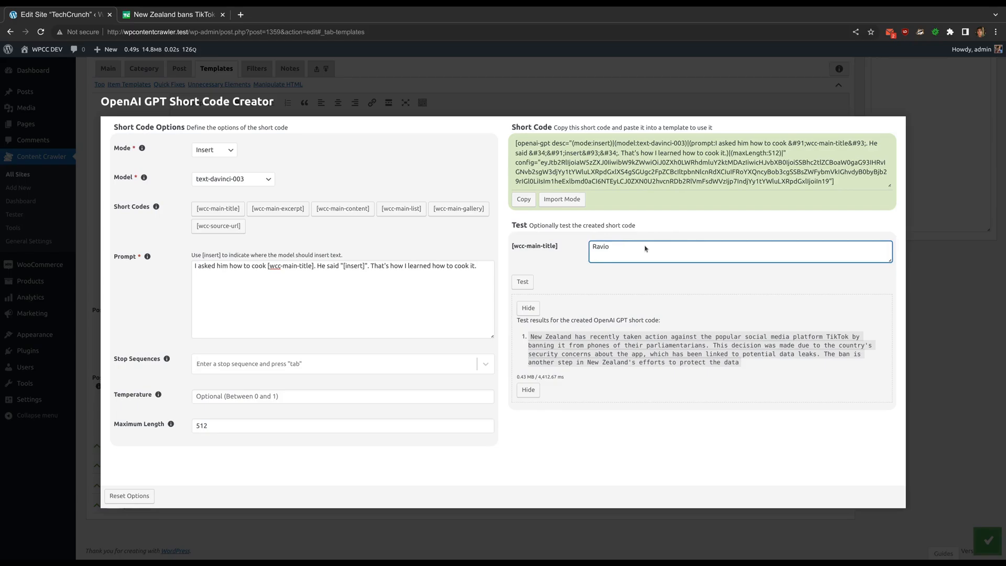
{"action": "type", "text": "li"}
{"action": "left_click", "coordinate": [522, 281]}
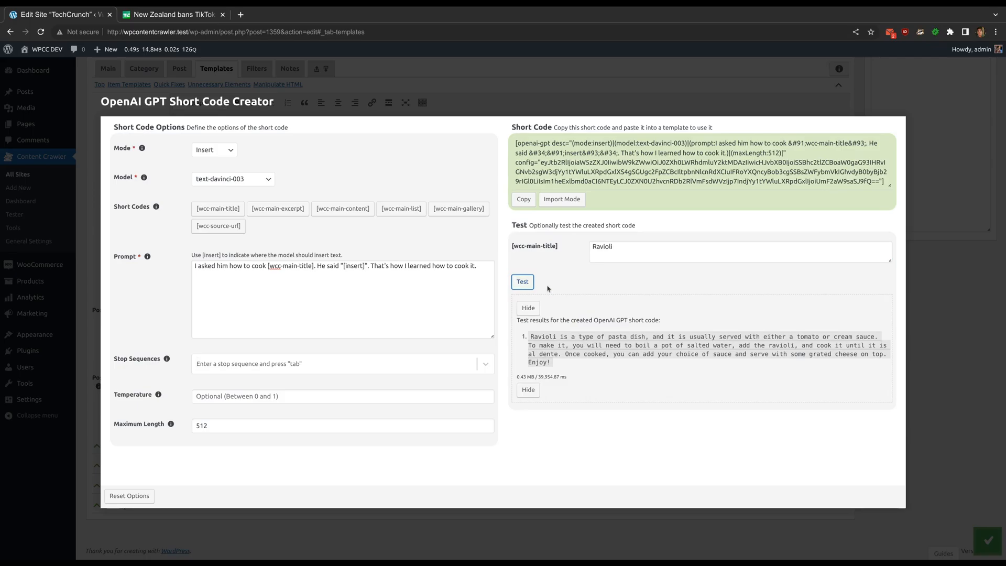
Hide the test results and switch the short code mode to Edit
{"action": "left_click", "coordinate": [529, 307]}
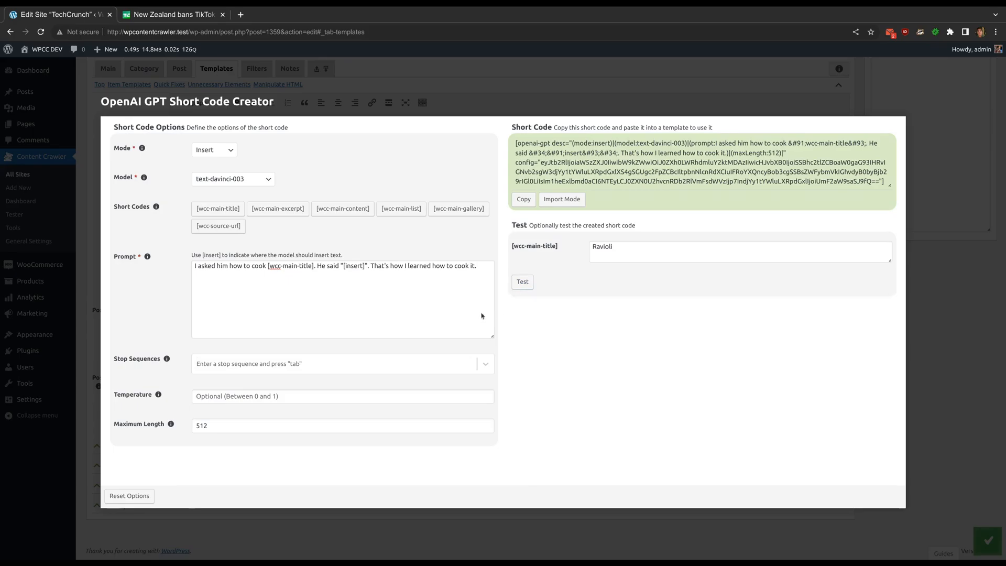
{"action": "left_click", "coordinate": [210, 152]}
{"action": "left_click", "coordinate": [205, 189]}
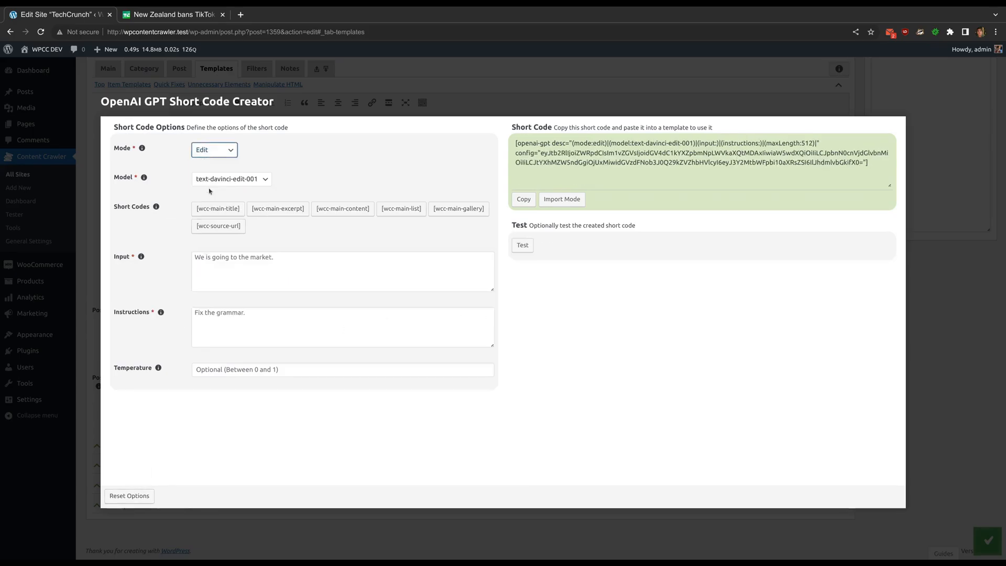
Set the input to [wcc-main-title] and the instructions to "Make title case."
{"action": "left_click", "coordinate": [299, 273]}
{"action": "left_click", "coordinate": [218, 208]}
{"action": "left_click", "coordinate": [256, 291]}
{"action": "type", "text": "[wcc-main-title]"}
{"action": "left_click", "coordinate": [251, 315]}
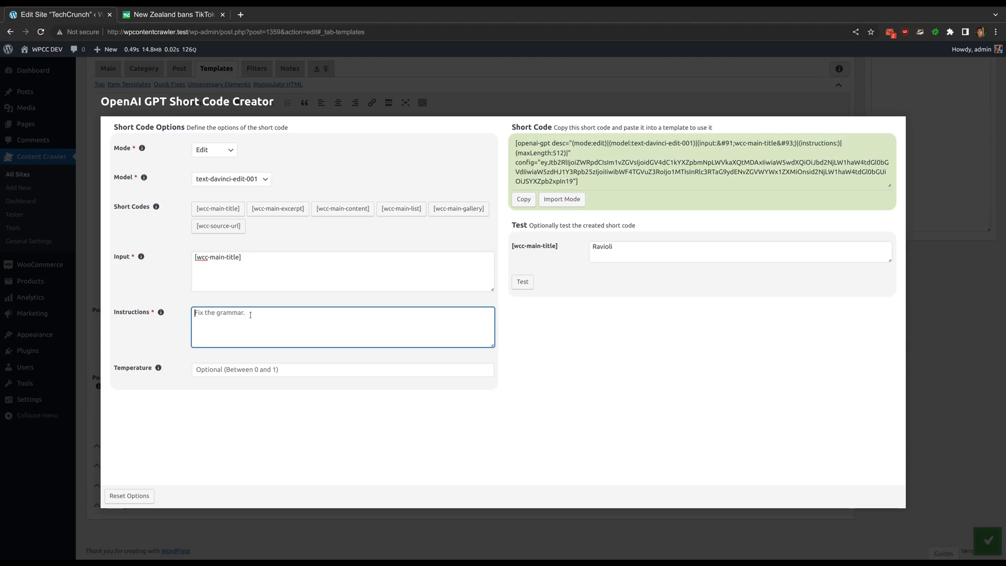
{"action": "type", "text": "Make title case."}
Replace the test title with "New Zealand bans TikTok from phones of parliamentarians" and test the short code
{"action": "left_click", "coordinate": [198, 14]}
{"action": "left_click", "coordinate": [82, 18]}
{"action": "left_click", "coordinate": [610, 250]}
{"action": "key", "text": "ctrl+a"}
{"action": "type", "text": "New Zealand bans TikTok from phones of parliamentarians"}
{"action": "left_click", "coordinate": [522, 282]}
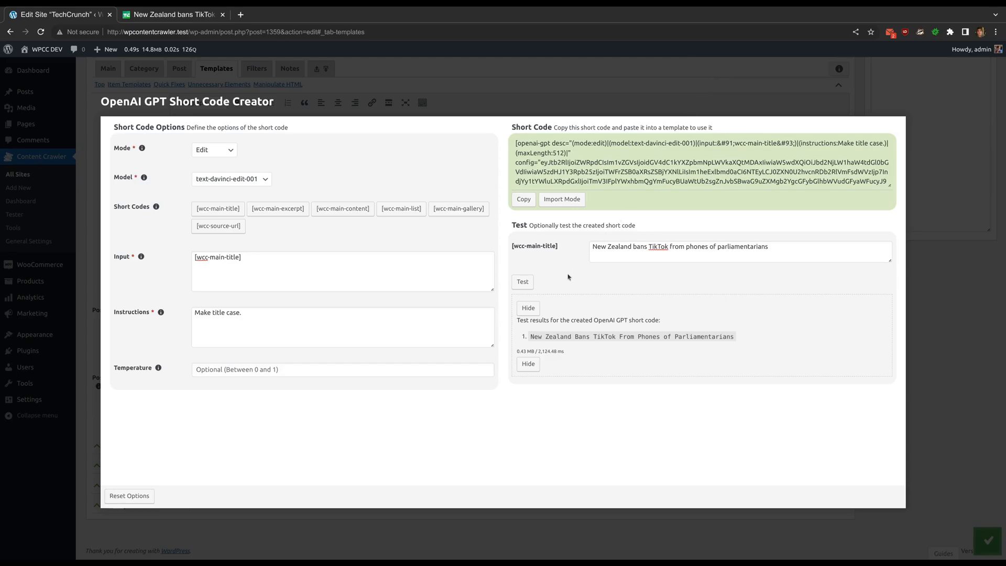
Copy the generated short code, reset the options, and import the copied code to restore its settings
{"action": "left_click", "coordinate": [533, 201]}
{"action": "left_click", "coordinate": [129, 496]}
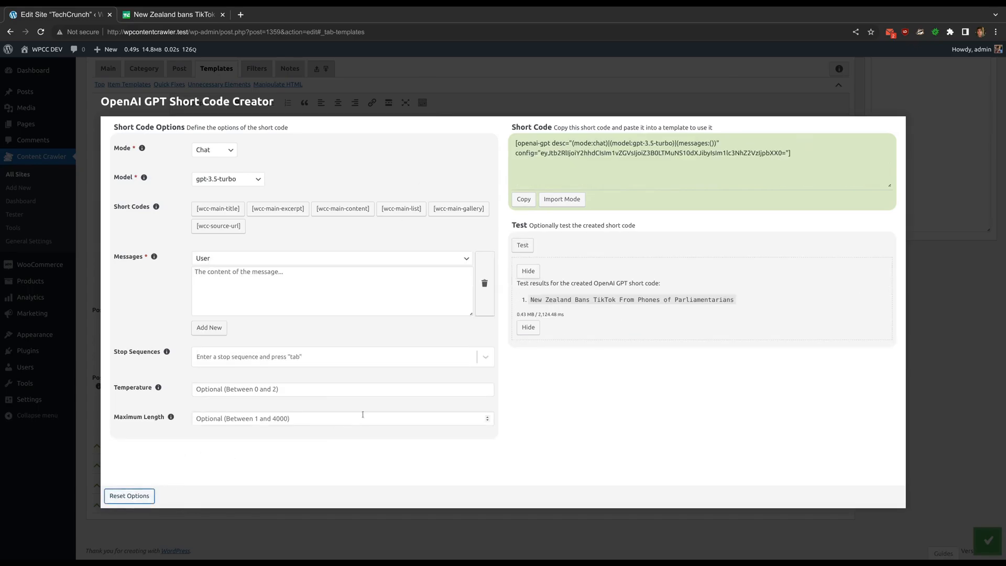
{"action": "left_click", "coordinate": [564, 198]}
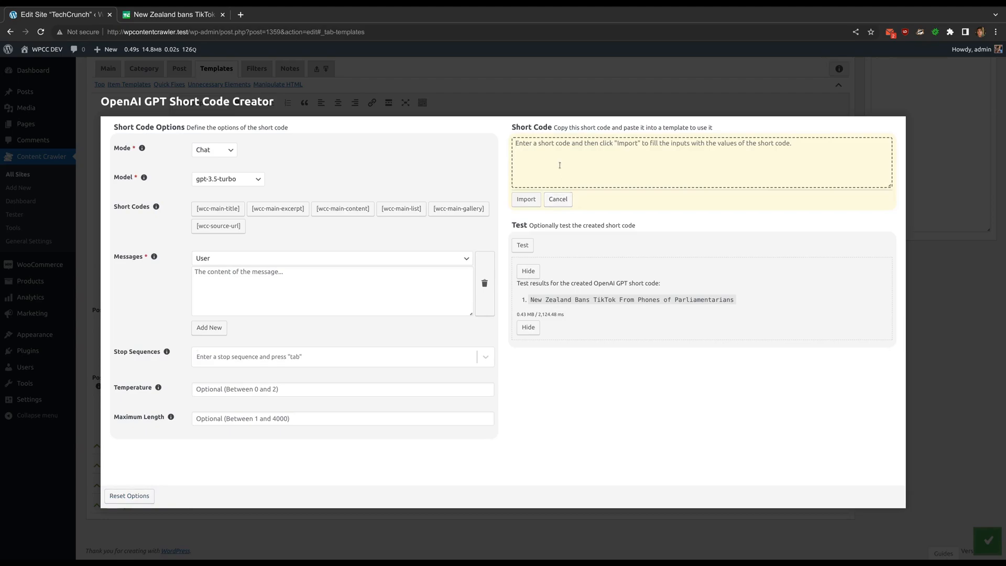
{"action": "left_click", "coordinate": [560, 165]}
{"action": "key", "text": "ctrl+v"}
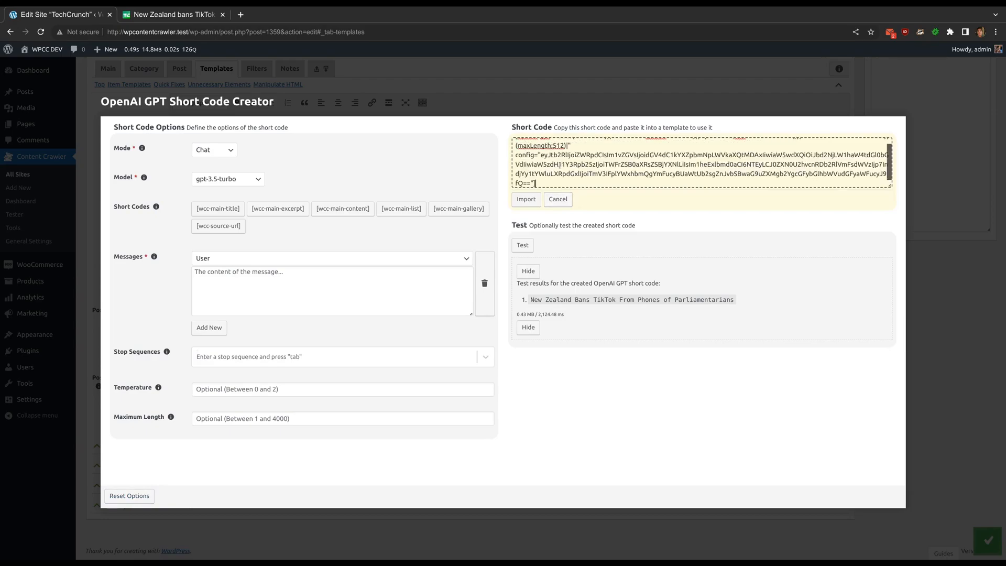
{"action": "left_click", "coordinate": [525, 200]}
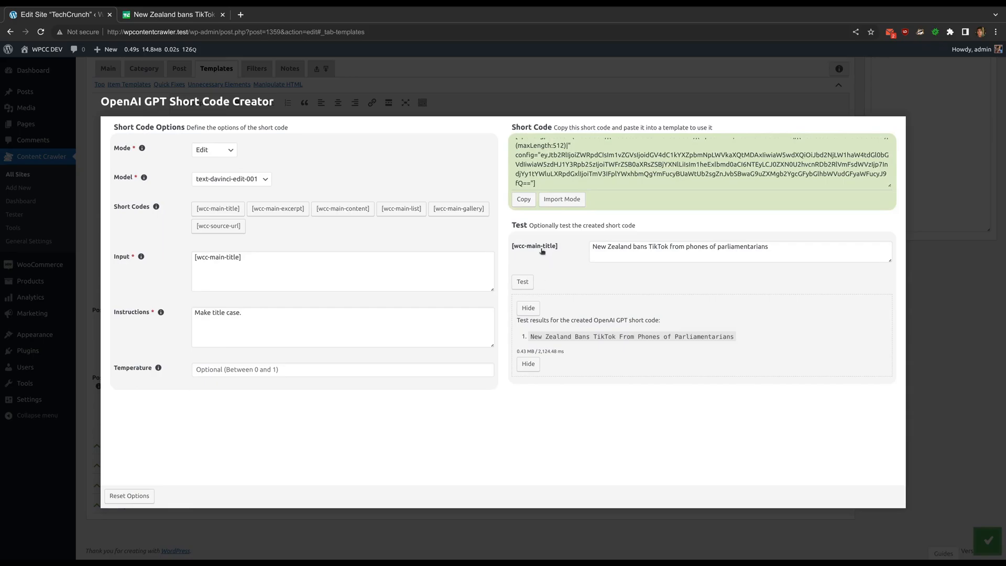
Close the short code creator and examine where the post and item templates offer the OpenAI GPT short code
{"action": "left_click", "coordinate": [529, 308]}
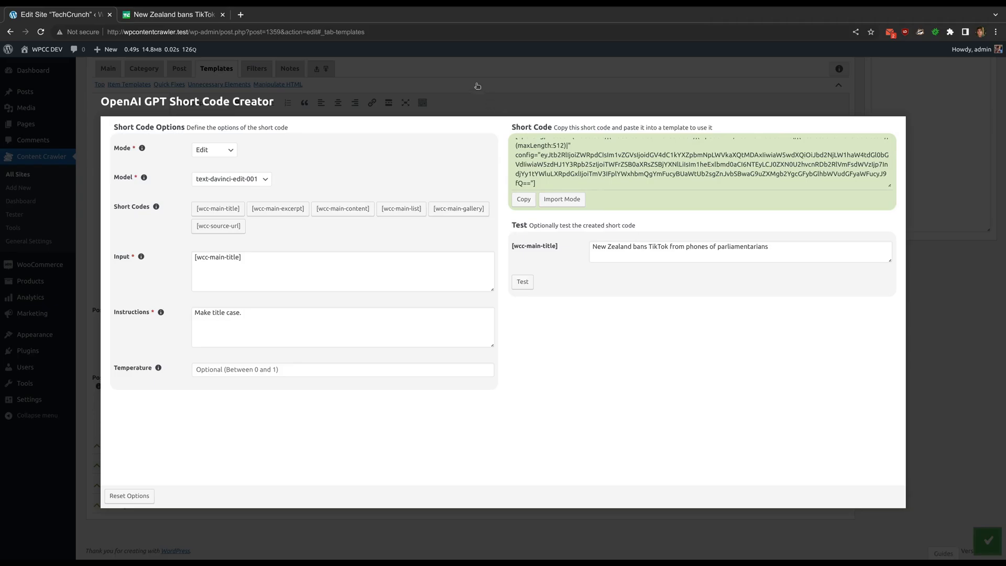
{"action": "left_click", "coordinate": [474, 84]}
{"action": "scroll", "coordinate": [470, 115], "scroll_direction": "up", "scroll_amount": 2}
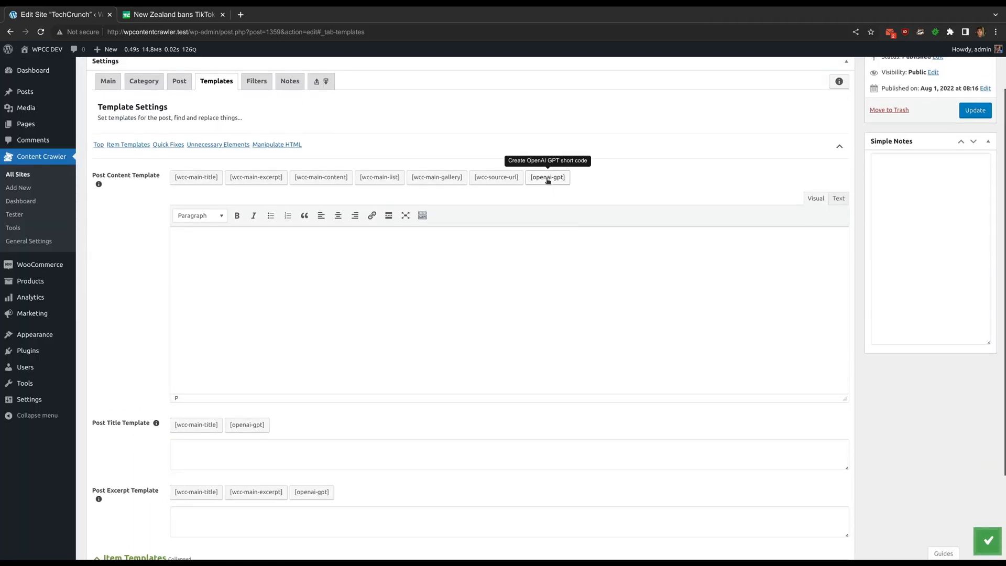
{"action": "scroll", "coordinate": [330, 292], "scroll_direction": "down", "scroll_amount": 2}
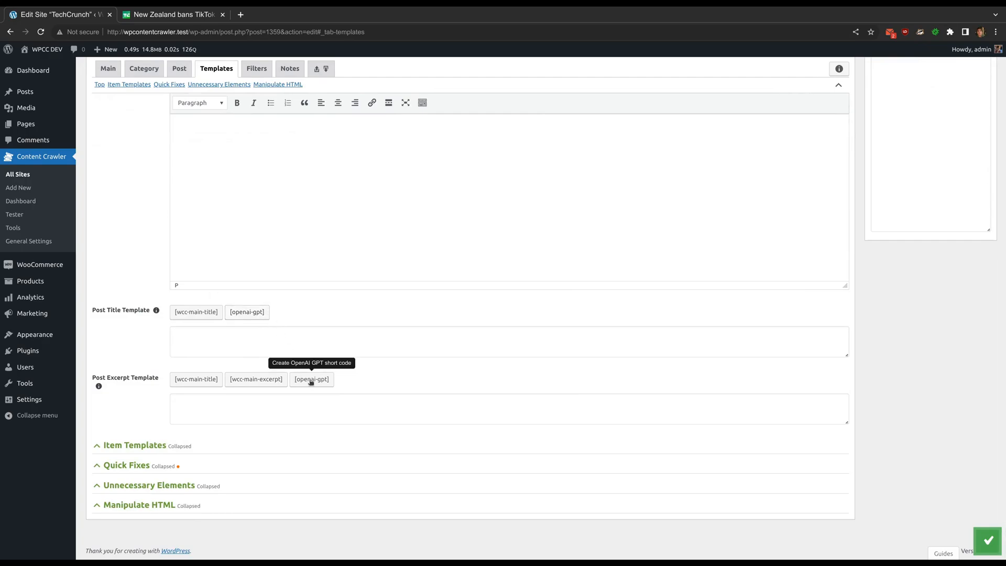
{"action": "left_click", "coordinate": [157, 449]}
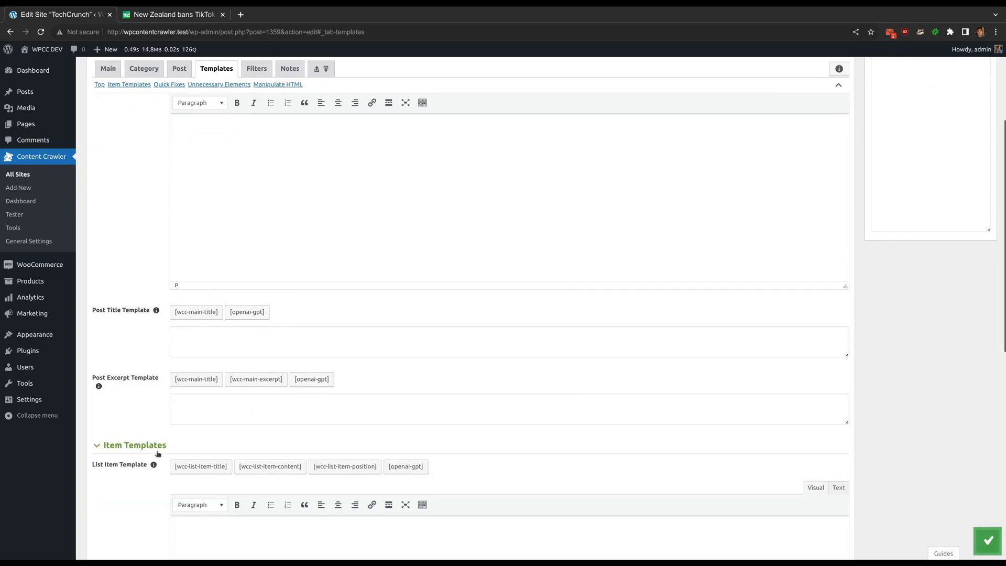
{"action": "scroll", "coordinate": [158, 453], "scroll_direction": "down", "scroll_amount": 4}
{"action": "scroll", "coordinate": [409, 246], "scroll_direction": "down", "scroll_amount": 2}
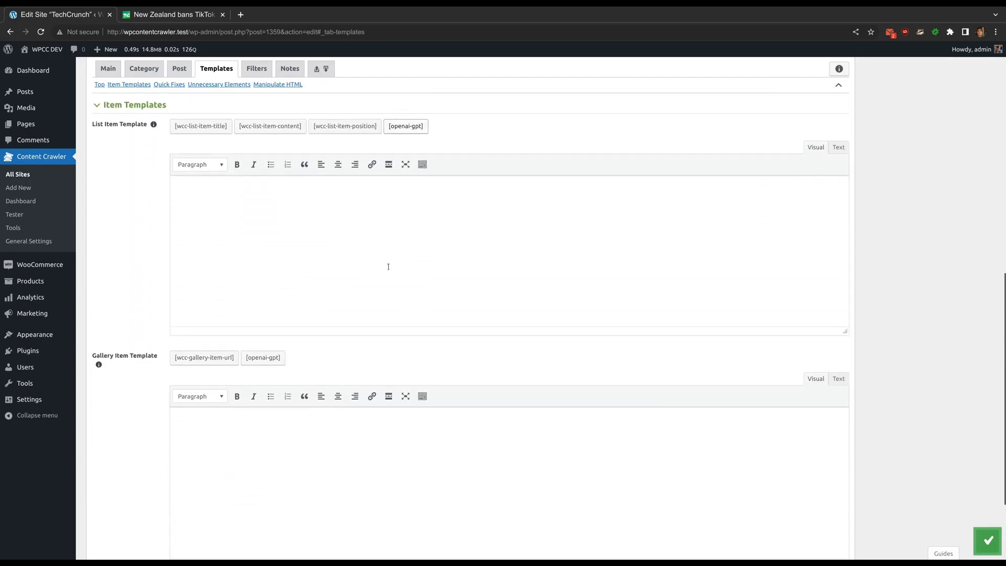
{"action": "scroll", "coordinate": [266, 366], "scroll_direction": "down", "scroll_amount": 2}
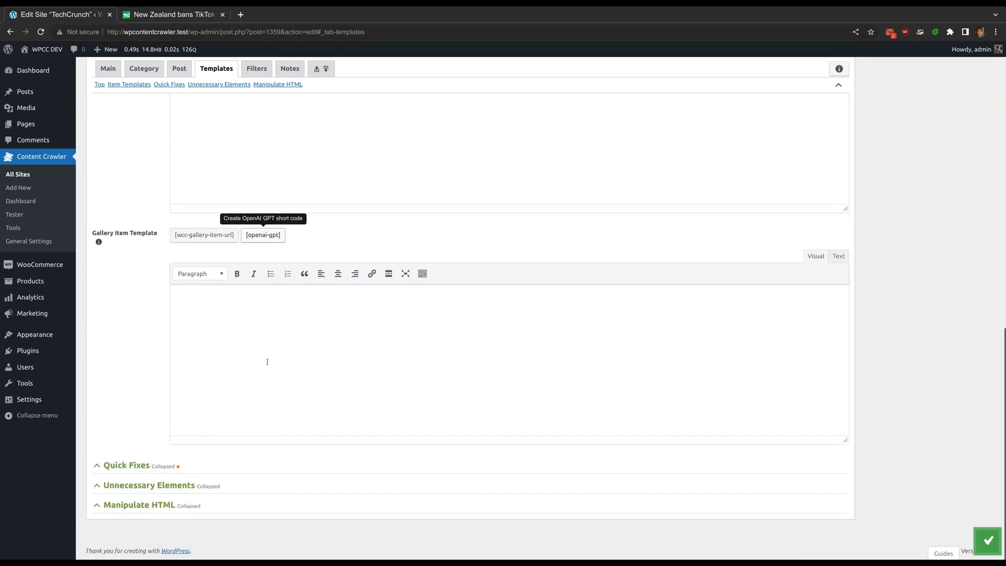
Examine the OpenAI GPT short code in the template options of the .article__title post title selector, then close those options
{"action": "left_click", "coordinate": [179, 71]}
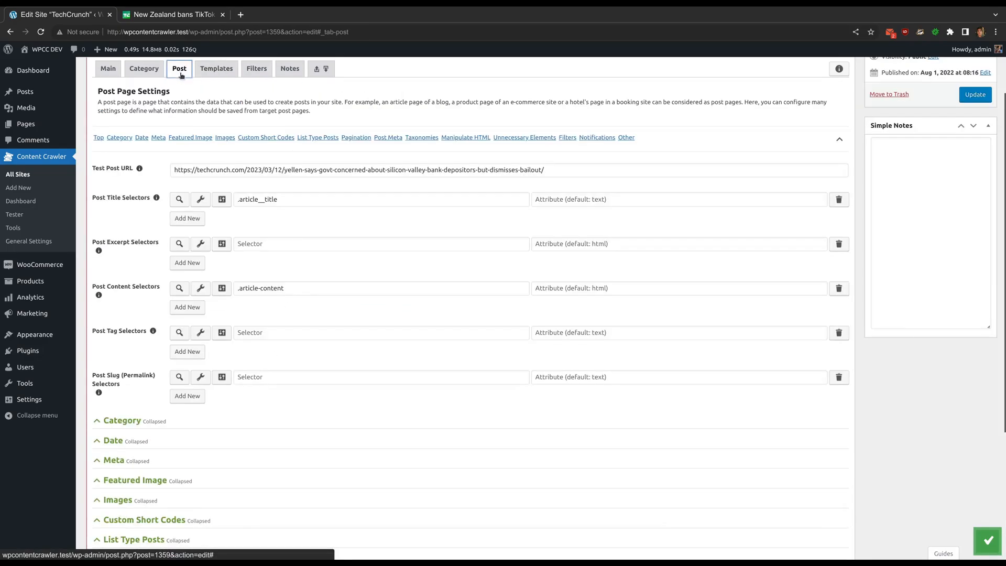
{"action": "left_click", "coordinate": [222, 199]}
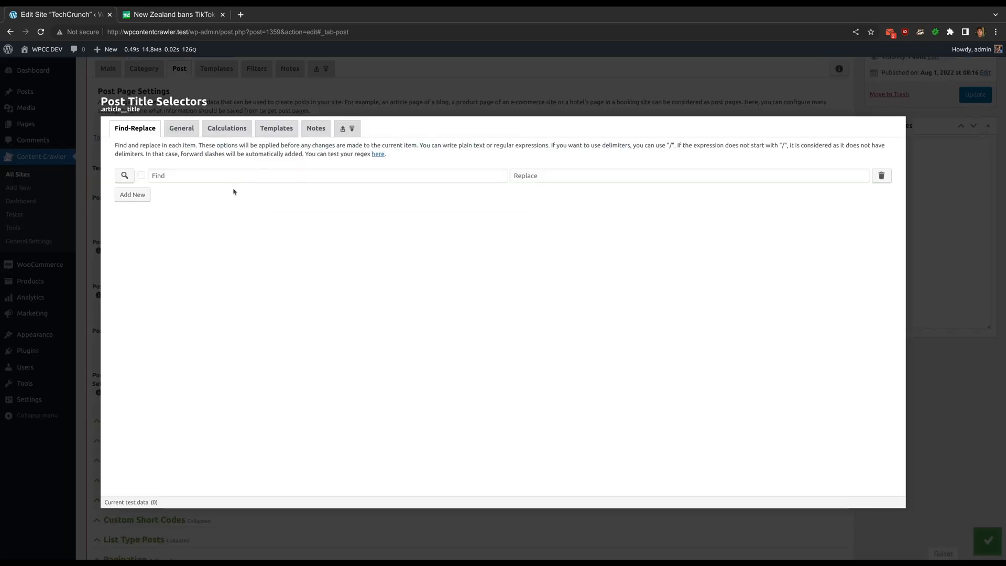
{"action": "left_click", "coordinate": [283, 131]}
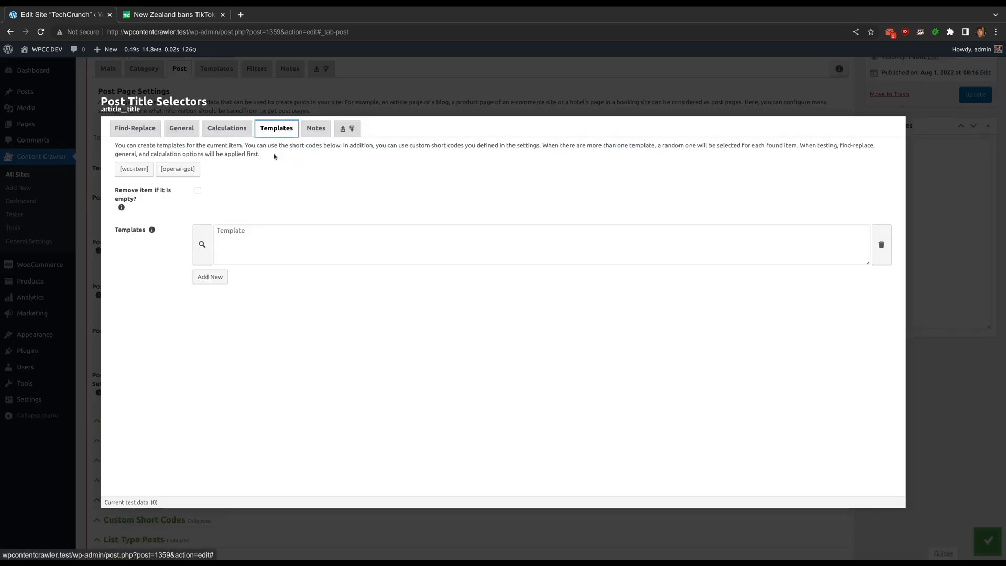
{"action": "left_click", "coordinate": [187, 172]}
{"action": "key", "text": "Escape"}
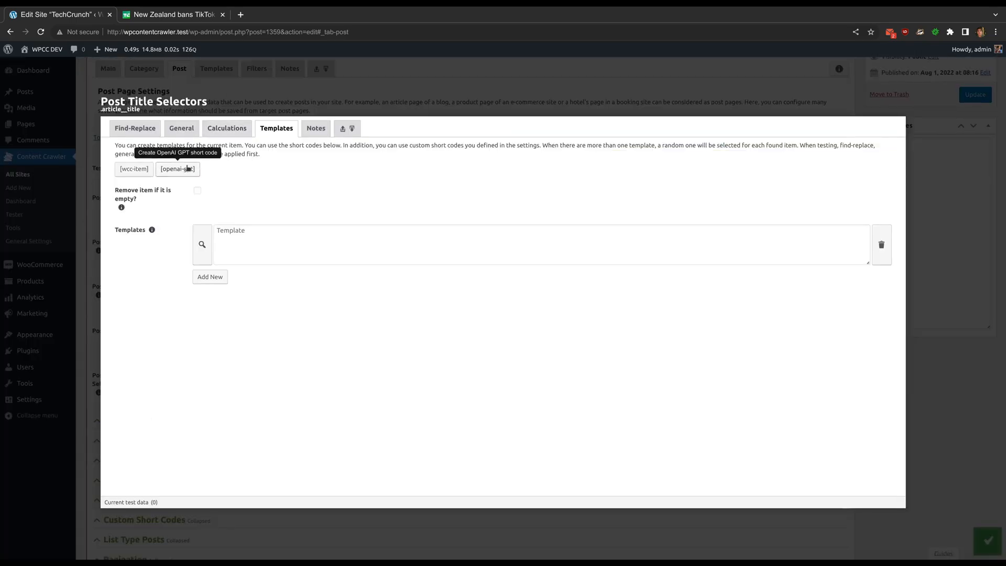
{"action": "key", "text": "Escape"}
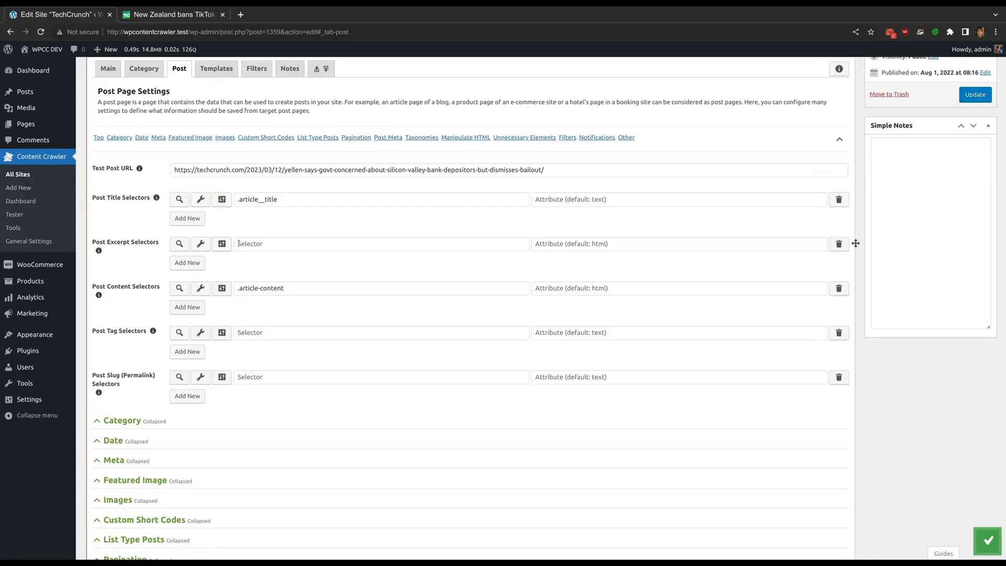
Add an Element command to the post page filter's THEN part, using the Attribute value property and the Template command
{"action": "scroll", "coordinate": [239, 243], "scroll_direction": "down", "scroll_amount": 4}
{"action": "left_click", "coordinate": [236, 465]}
{"action": "scroll", "coordinate": [236, 465], "scroll_direction": "down", "scroll_amount": 5}
{"action": "left_click", "coordinate": [599, 406]}
{"action": "scroll", "coordinate": [597, 407], "scroll_direction": "down", "scroll_amount": 2}
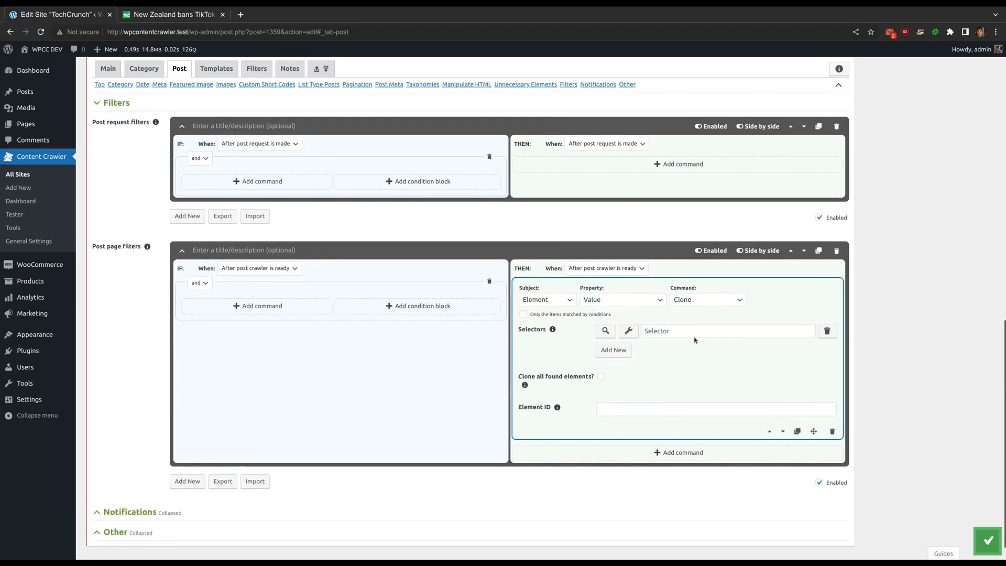
{"action": "left_click", "coordinate": [696, 300]}
{"action": "left_click", "coordinate": [695, 310]}
{"action": "left_click", "coordinate": [622, 299]}
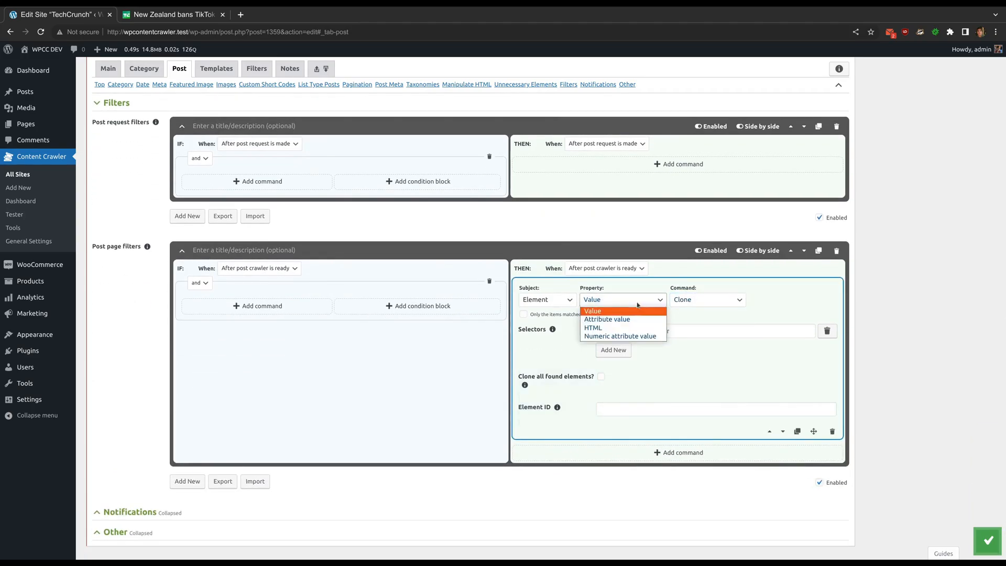
{"action": "left_click", "coordinate": [637, 321]}
{"action": "left_click", "coordinate": [682, 301]}
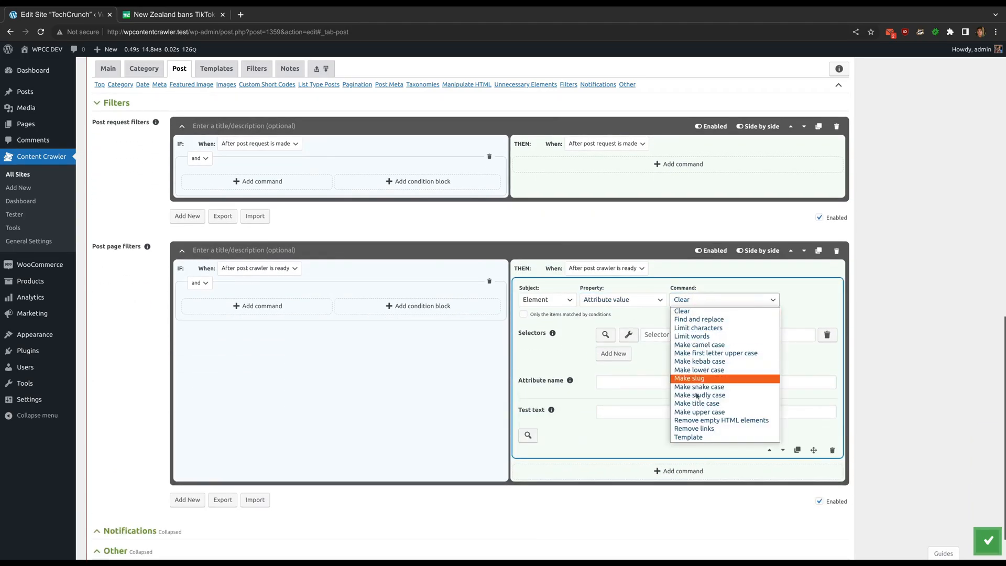
{"action": "left_click", "coordinate": [699, 440]}
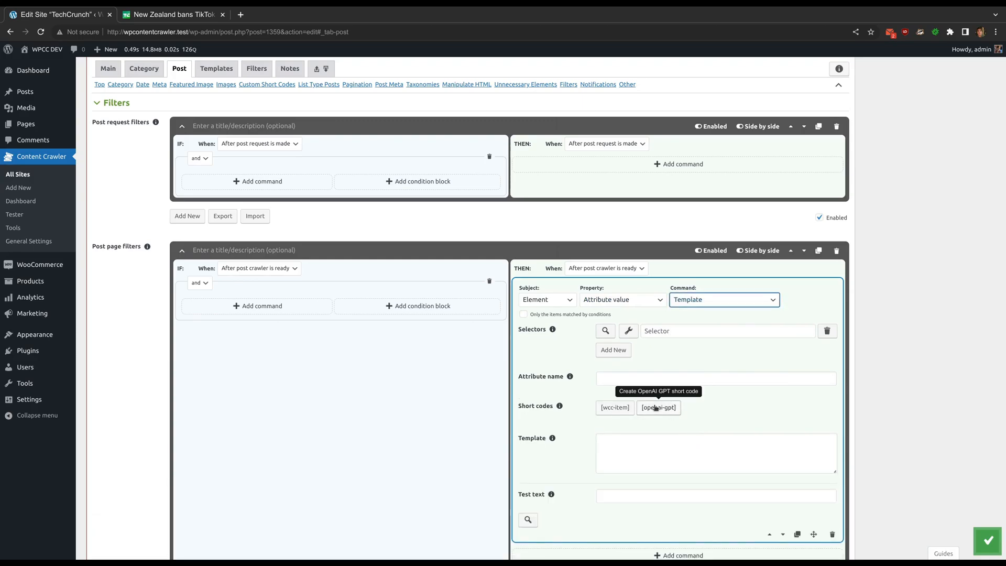
Switch the post page filter's Element command to the Value property and the Create command
{"action": "left_click", "coordinate": [648, 304]}
{"action": "left_click", "coordinate": [593, 311]}
{"action": "left_click", "coordinate": [702, 300]}
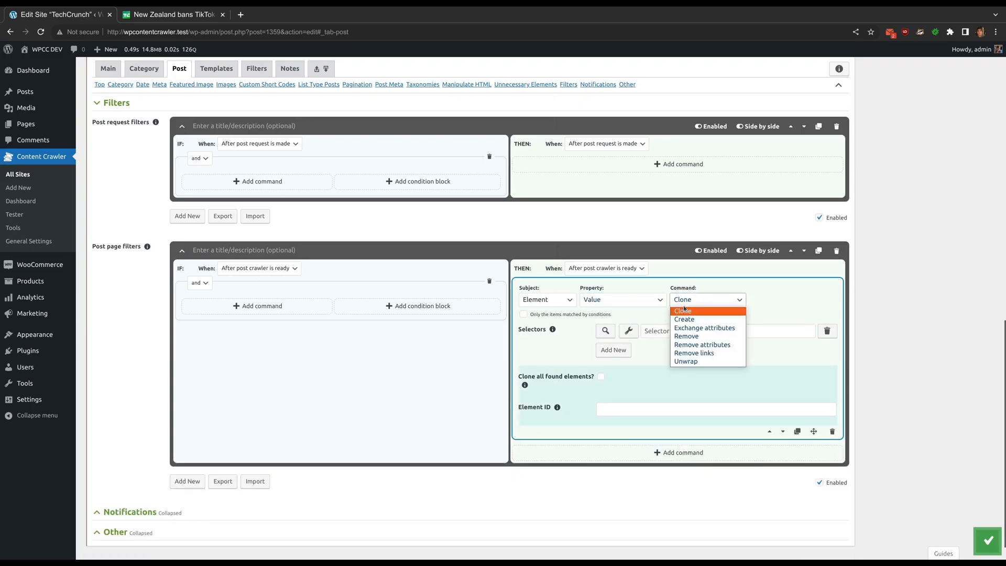
{"action": "left_click", "coordinate": [687, 321]}
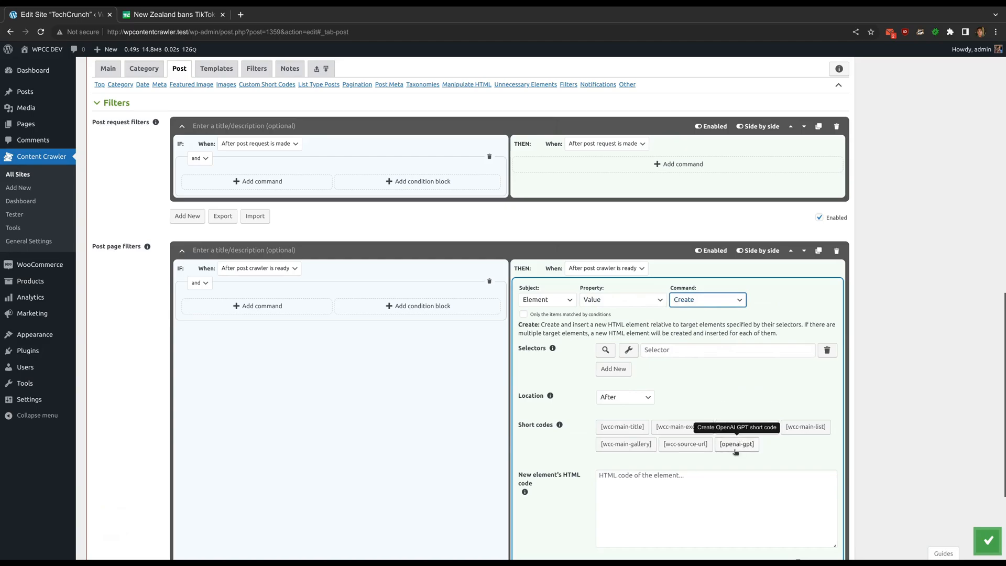
{"action": "left_click", "coordinate": [821, 285]}
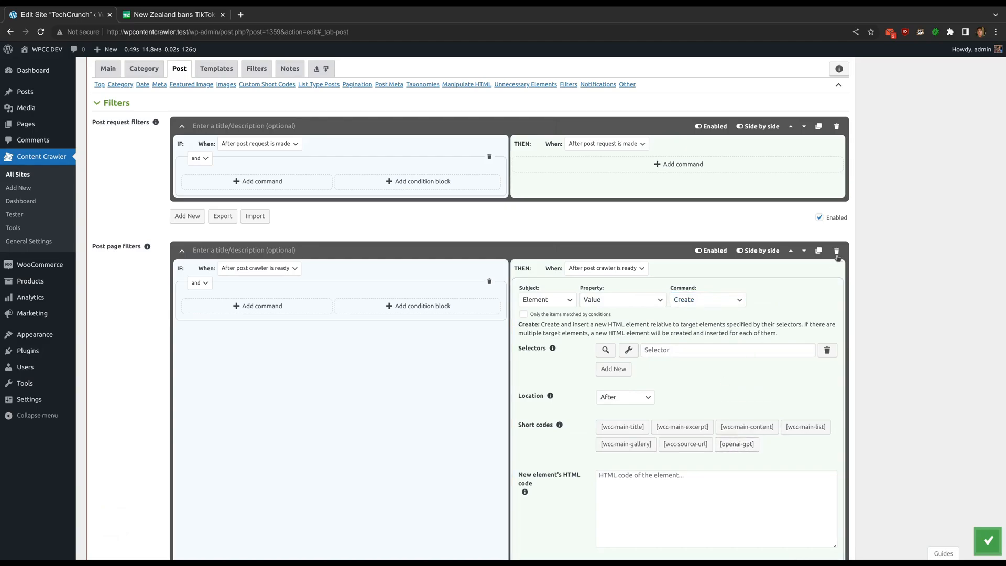
Give the post data filter's THEN part a command with the Content subject, Value property and Template command
{"action": "left_click", "coordinate": [256, 69]}
{"action": "left_click", "coordinate": [540, 302]}
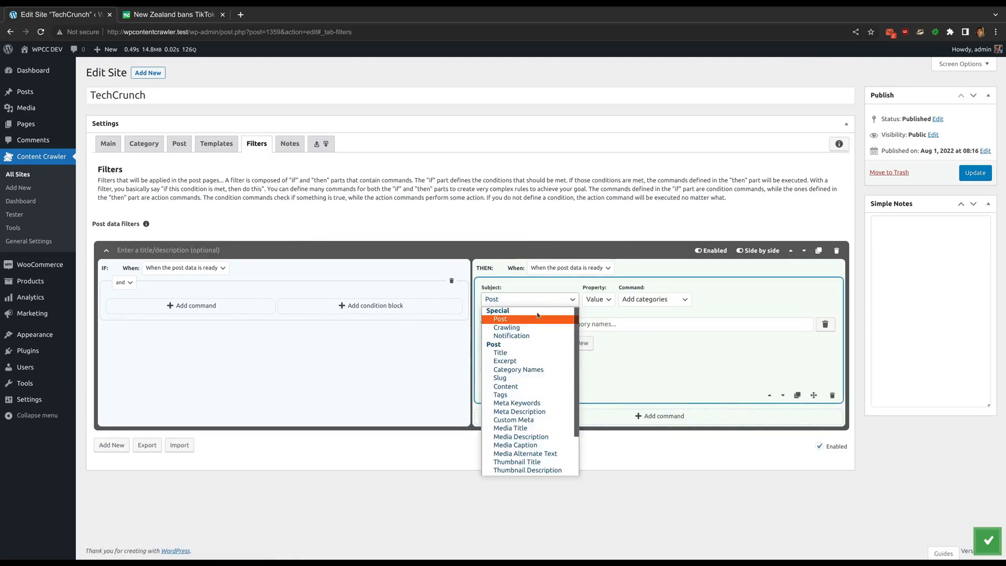
{"action": "left_click", "coordinate": [506, 386]}
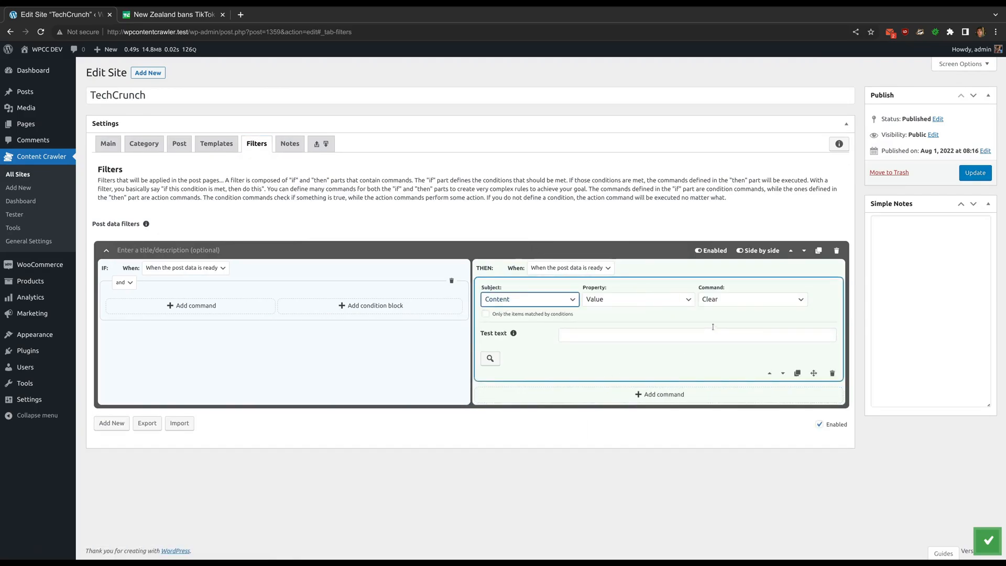
{"action": "left_click", "coordinate": [750, 299]}
{"action": "left_click", "coordinate": [726, 437]}
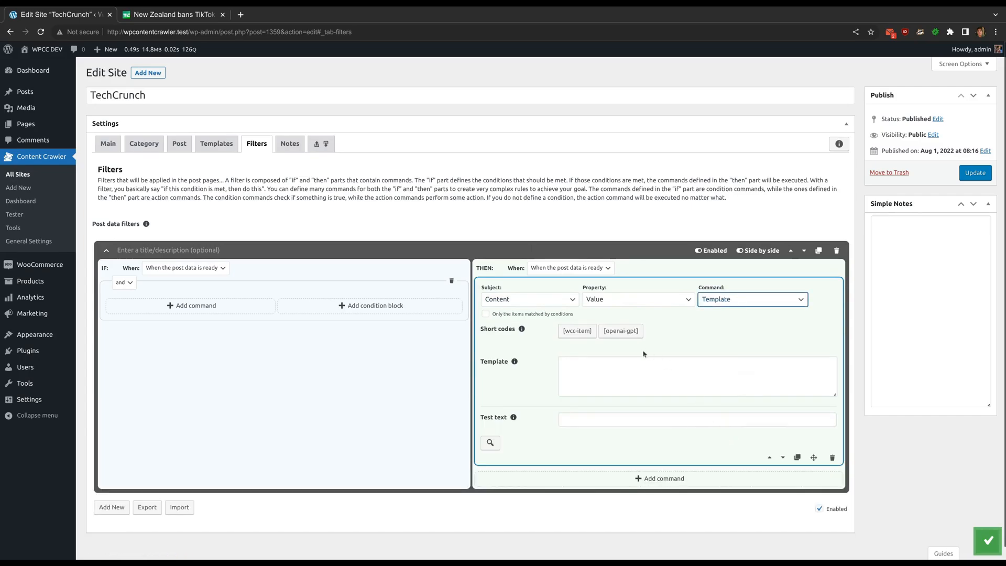
Change the post data filter command's subject to Title, then delete the filter
{"action": "left_click", "coordinate": [529, 300]}
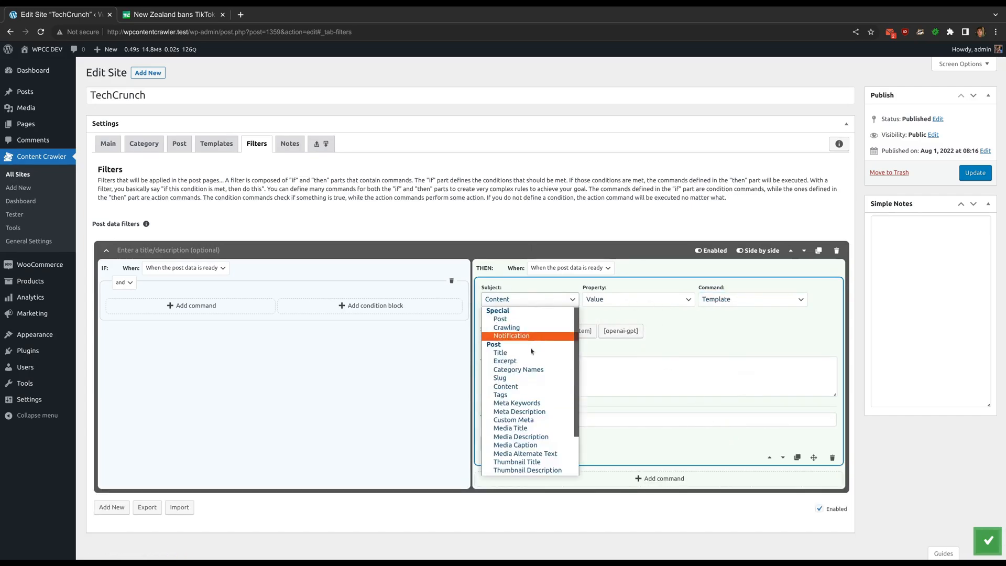
{"action": "left_click", "coordinate": [503, 352]}
{"action": "left_click", "coordinate": [674, 347]}
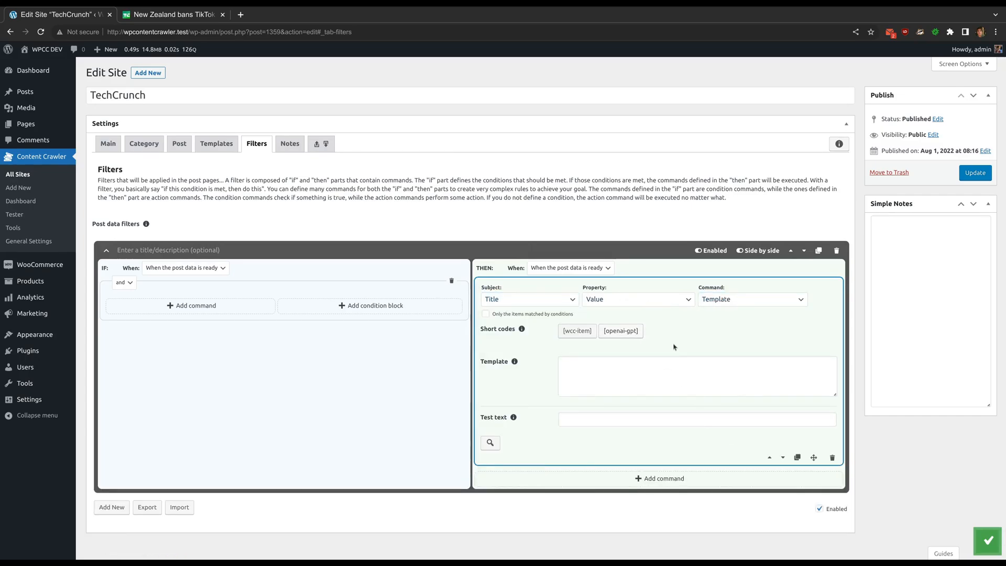
{"action": "left_click", "coordinate": [835, 250]}
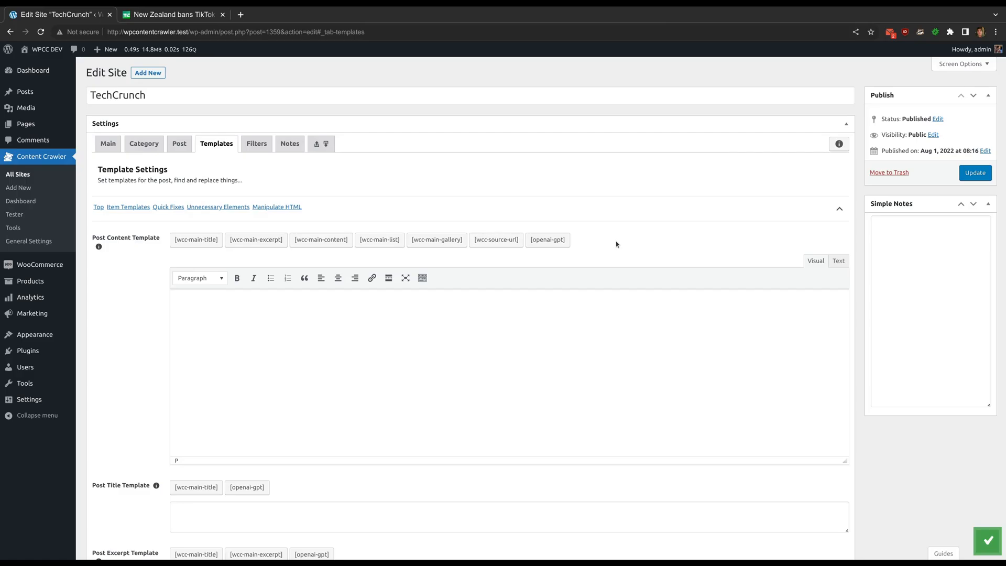
Open platform.openai.com in a new tab, search its examples for "tl", and examine the TL;DR summarization prompt
{"action": "key", "text": "ctrl+t"}
{"action": "type", "text": "platform.openai.com"}
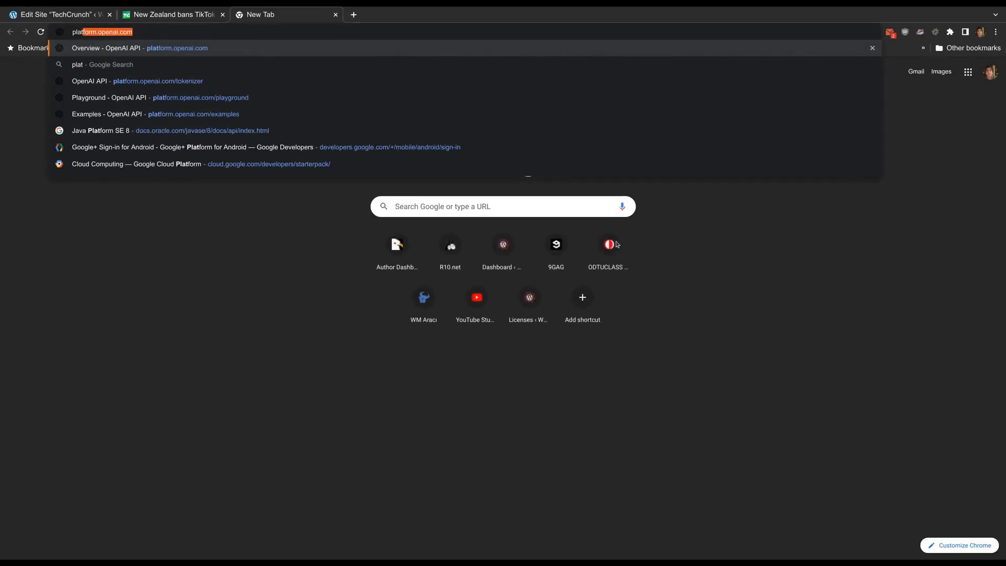
{"action": "key", "text": "Return"}
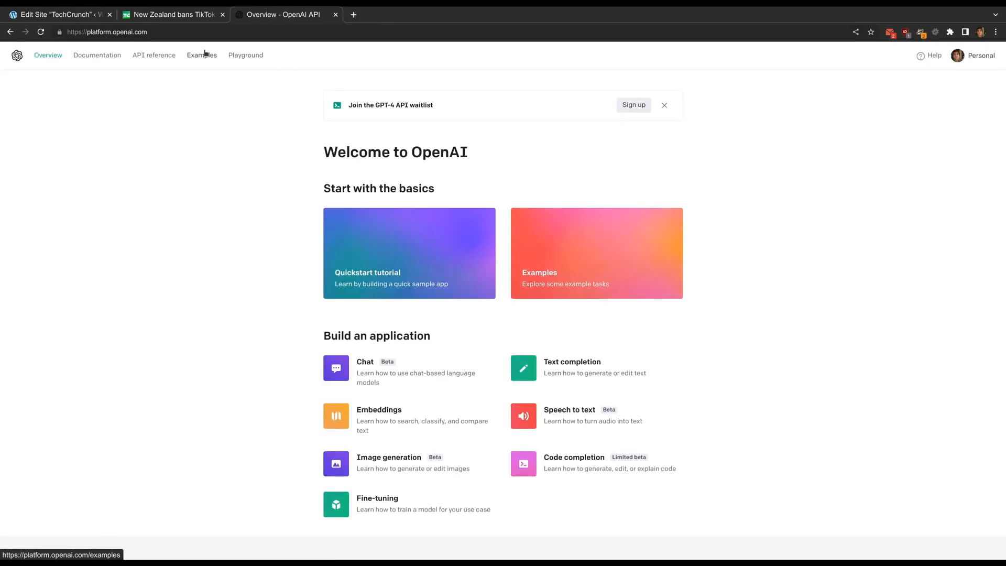
{"action": "left_click", "coordinate": [203, 55]}
{"action": "type", "text": "tl"}
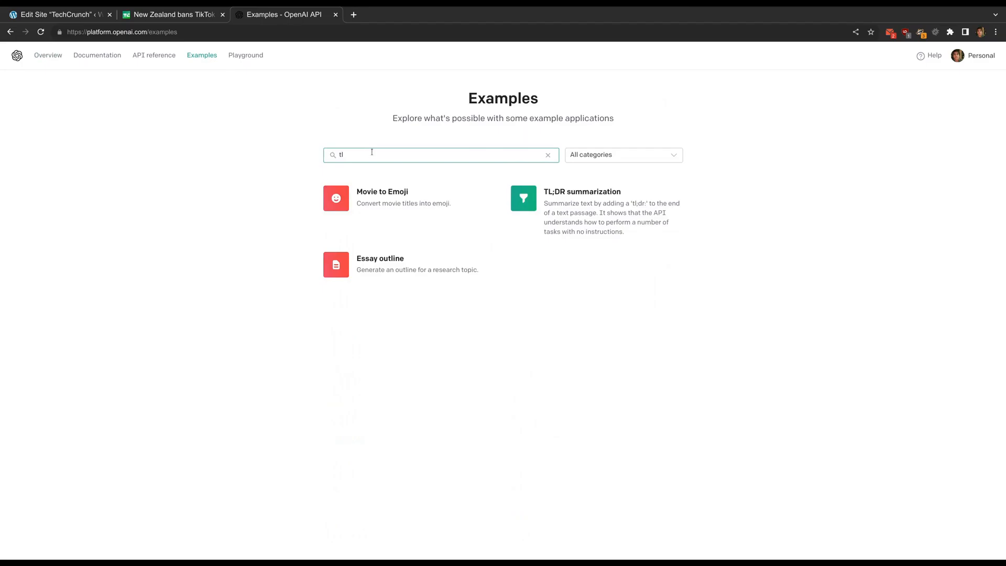
{"action": "left_click", "coordinate": [601, 213]}
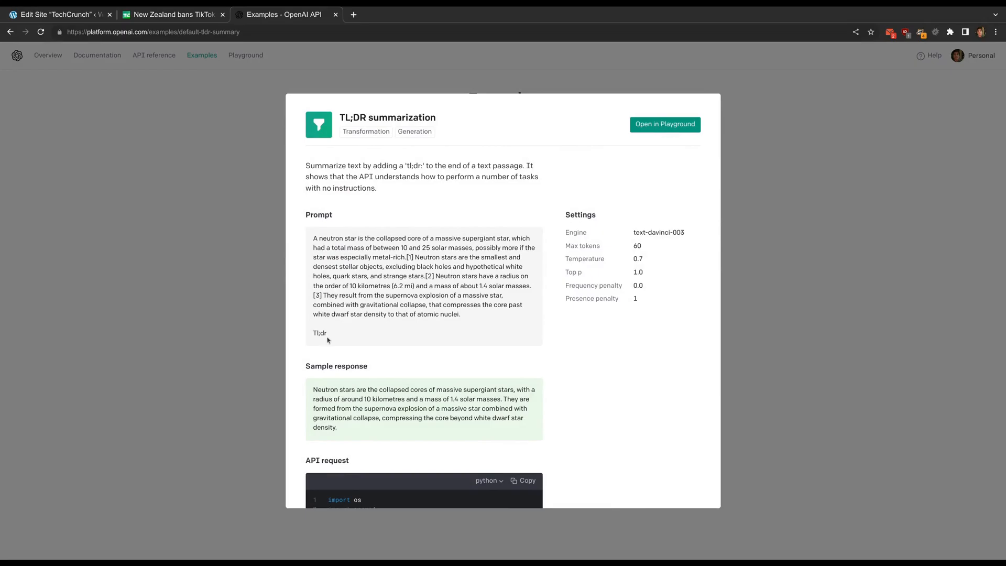
{"action": "left_click_drag", "start_coordinate": [323, 333], "coordinate": [328, 334]}
Return to the TechCrunch site's post settings, expand Custom Short Codes, and copy the .article-content post content selector
{"action": "key", "text": "ctrl+1"}
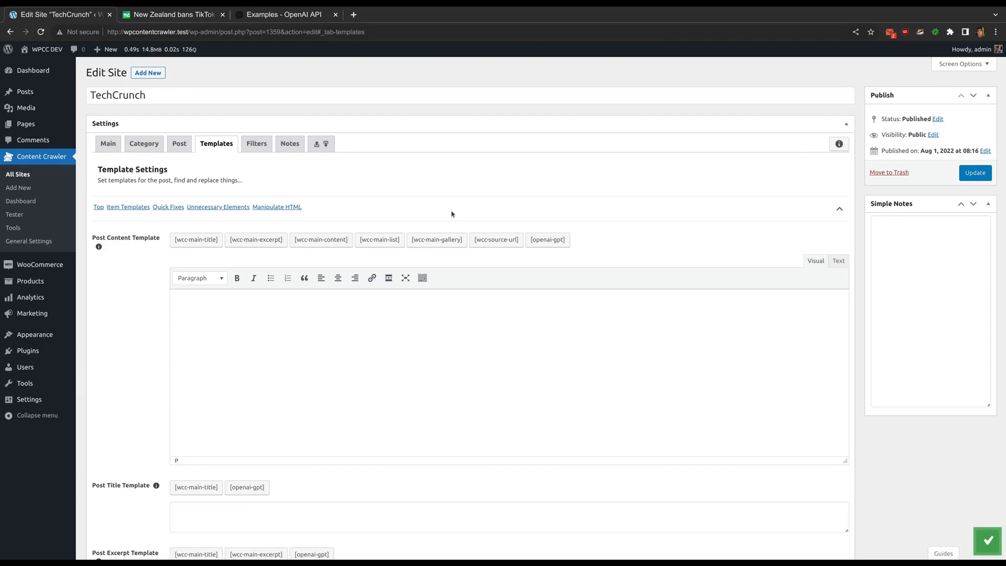
{"action": "left_click", "coordinate": [185, 147]}
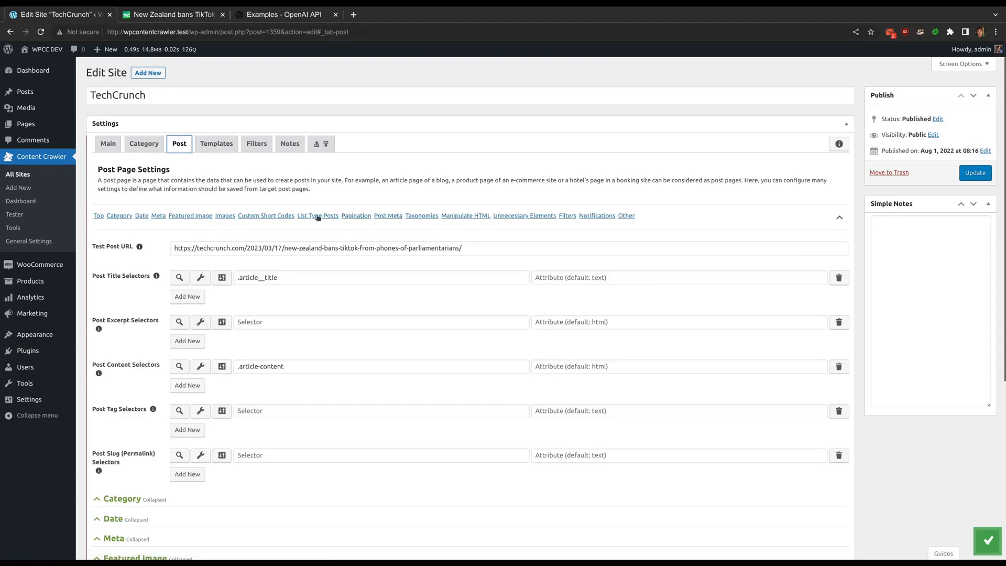
{"action": "left_click", "coordinate": [262, 216]}
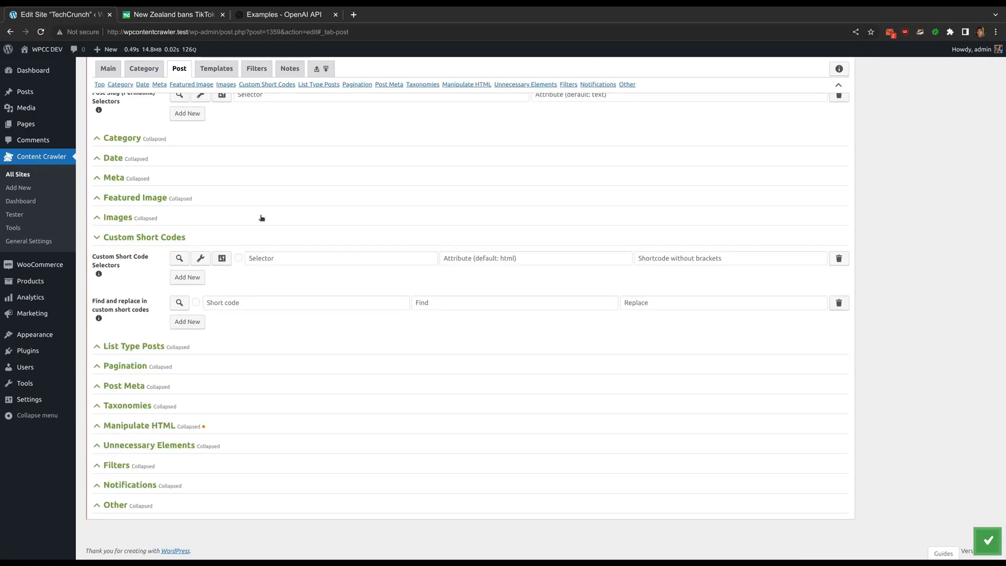
{"action": "scroll", "coordinate": [262, 218], "scroll_direction": "up", "scroll_amount": 5}
{"action": "left_click_drag", "start_coordinate": [286, 253], "coordinate": [226, 256]}
{"action": "key", "text": "ctrl+c"}
{"action": "scroll", "coordinate": [300, 285], "scroll_direction": "down", "scroll_amount": 5}
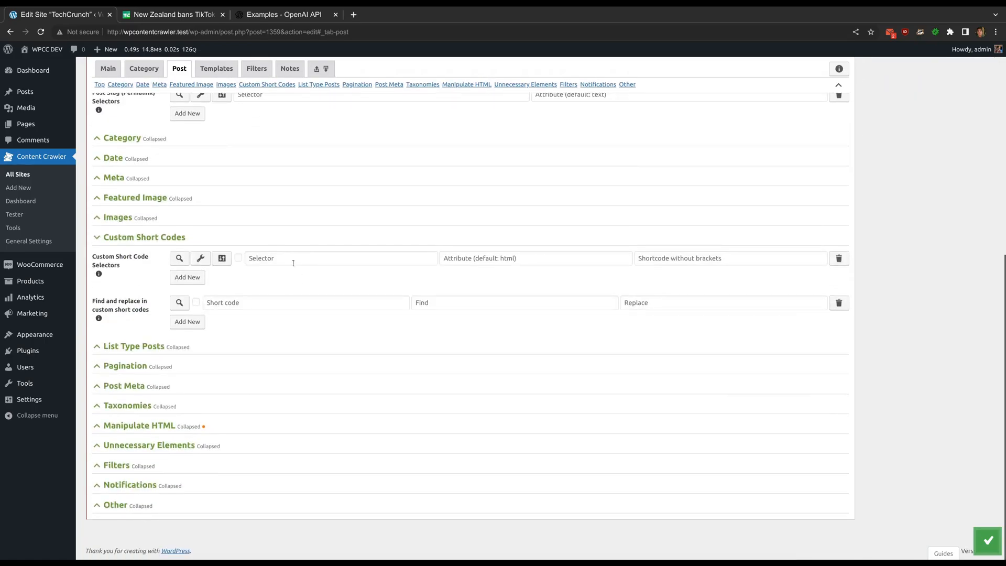
Define a custom short code named content-text using the .article-content selector and the text attribute
{"action": "left_click", "coordinate": [293, 263]}
{"action": "key", "text": "ctrl+v"}
{"action": "key", "text": "Tab"}
{"action": "type", "text": "text"}
{"action": "key", "text": "Tab"}
{"action": "type", "text": "content-text"}
{"action": "left_click", "coordinate": [600, 287]}
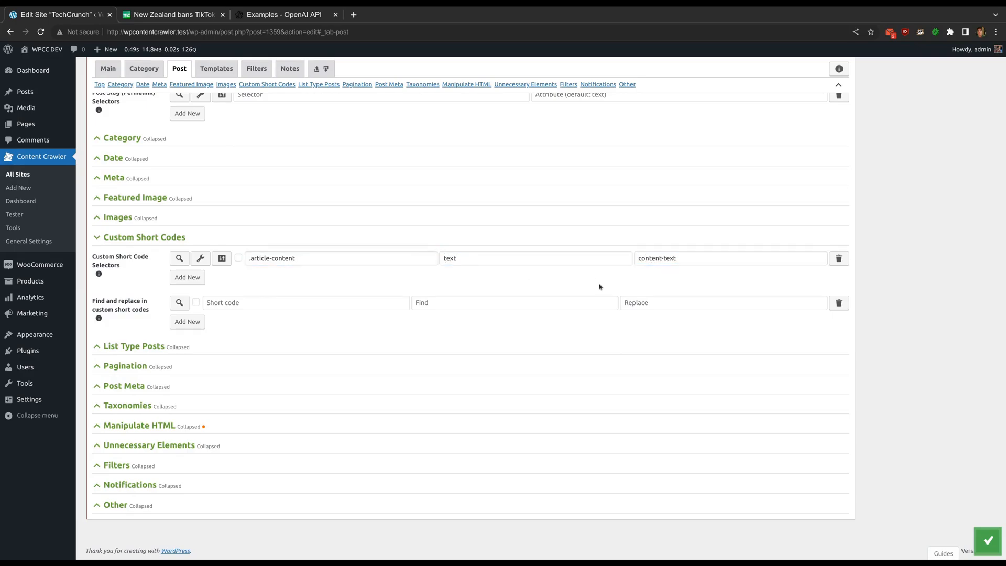
Open the OpenAI GPT short code creator for the post content template, reset its options, and set the mode to Complete
{"action": "left_click", "coordinate": [216, 69]}
{"action": "left_click", "coordinate": [554, 163]}
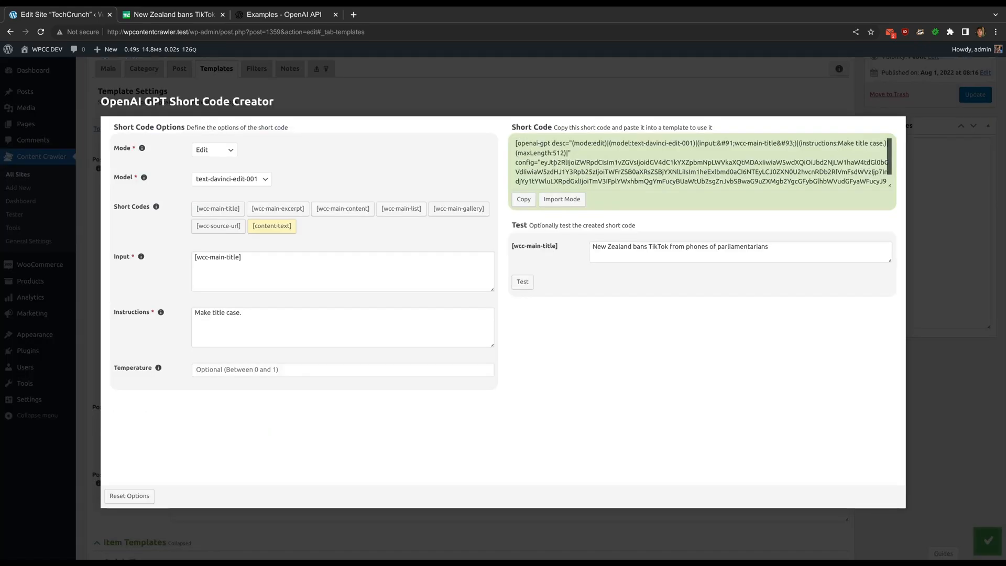
{"action": "left_click", "coordinate": [137, 497]}
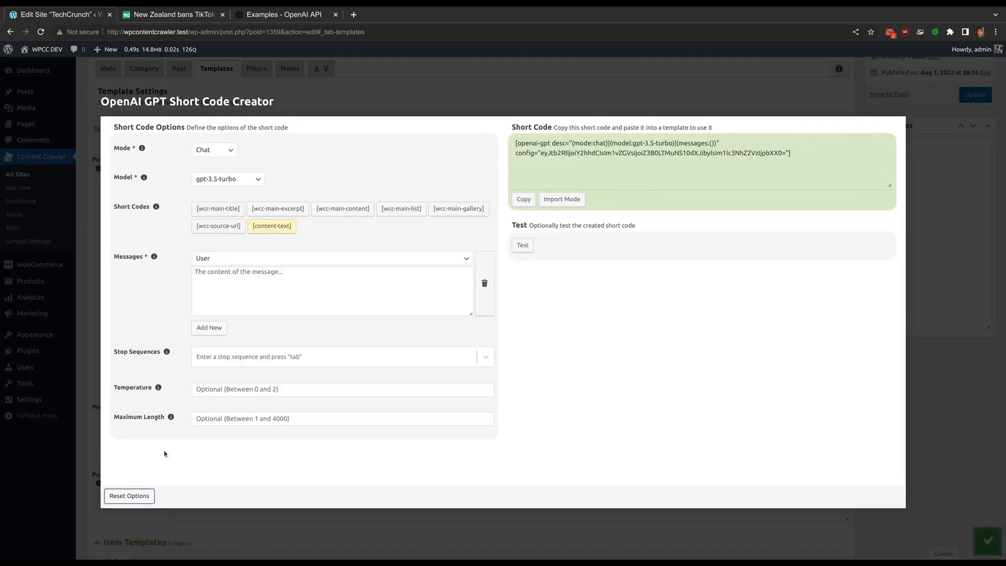
{"action": "left_click", "coordinate": [223, 152]}
{"action": "left_click", "coordinate": [222, 169]}
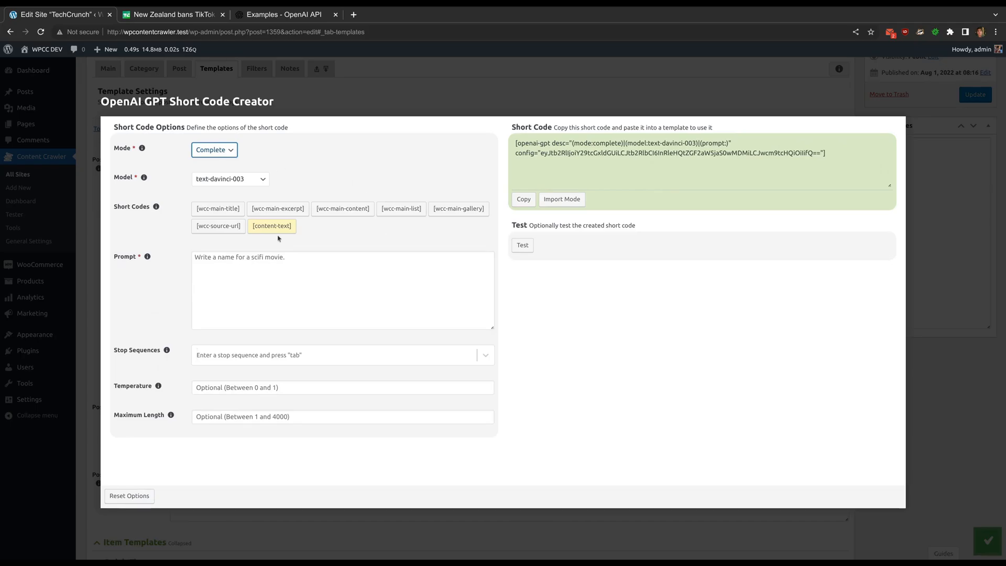
Set the prompt to [content-text] followed by "Tl;dr" copied from OpenAI's summarization example, separated by a blank line
{"action": "left_click", "coordinate": [262, 265]}
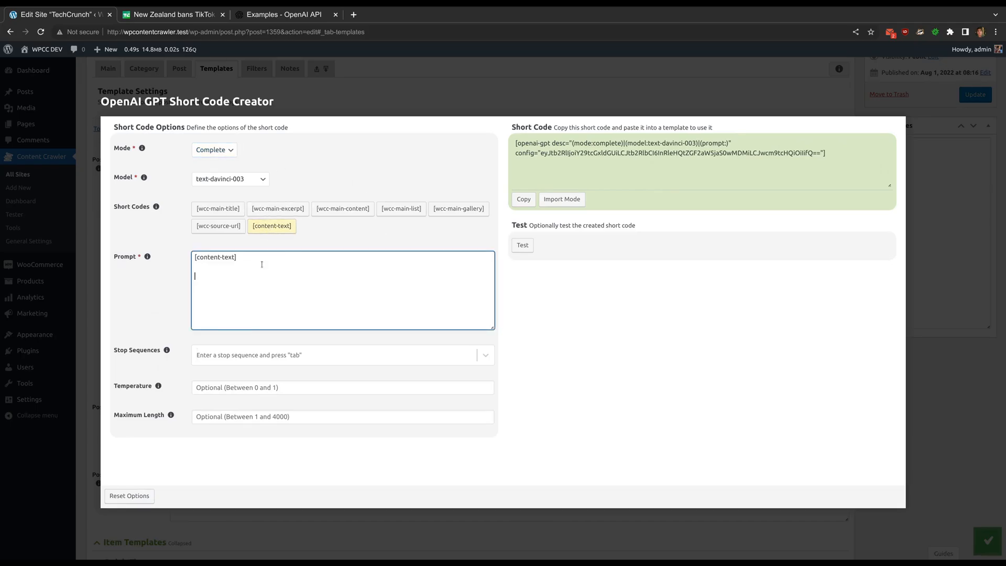
{"action": "left_click", "coordinate": [286, 16]}
{"action": "left_click_drag", "start_coordinate": [328, 335], "coordinate": [311, 333]}
{"action": "right_click", "coordinate": [315, 330]}
{"action": "left_click", "coordinate": [330, 338]}
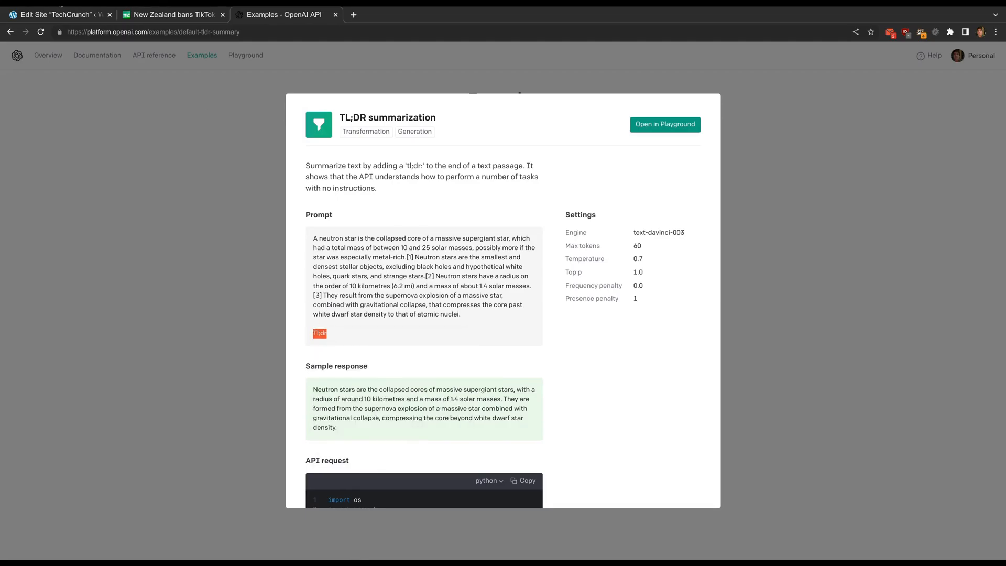
{"action": "left_click", "coordinate": [54, 16]}
{"action": "key", "text": "ctrl+v"}
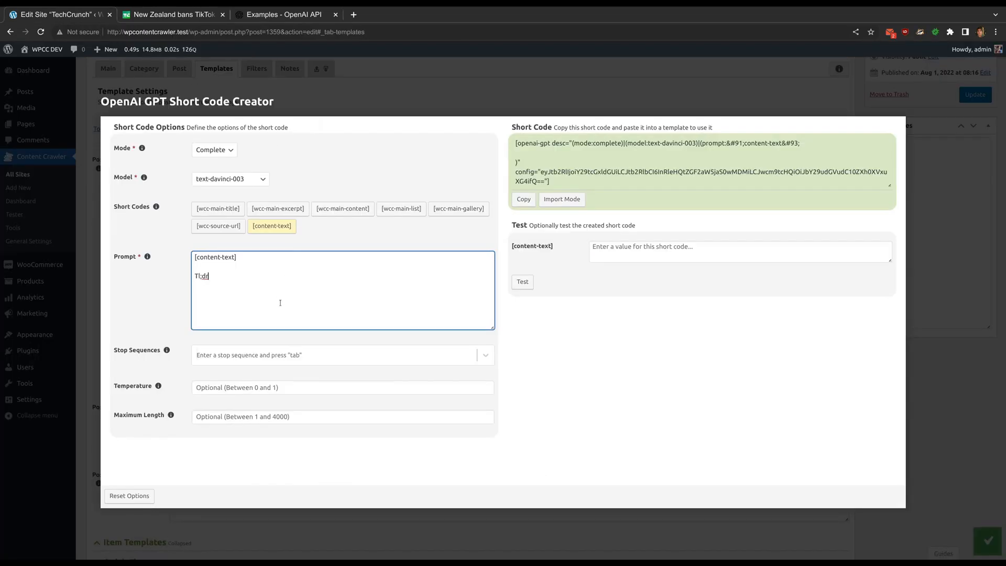
{"action": "left_click", "coordinate": [609, 287]}
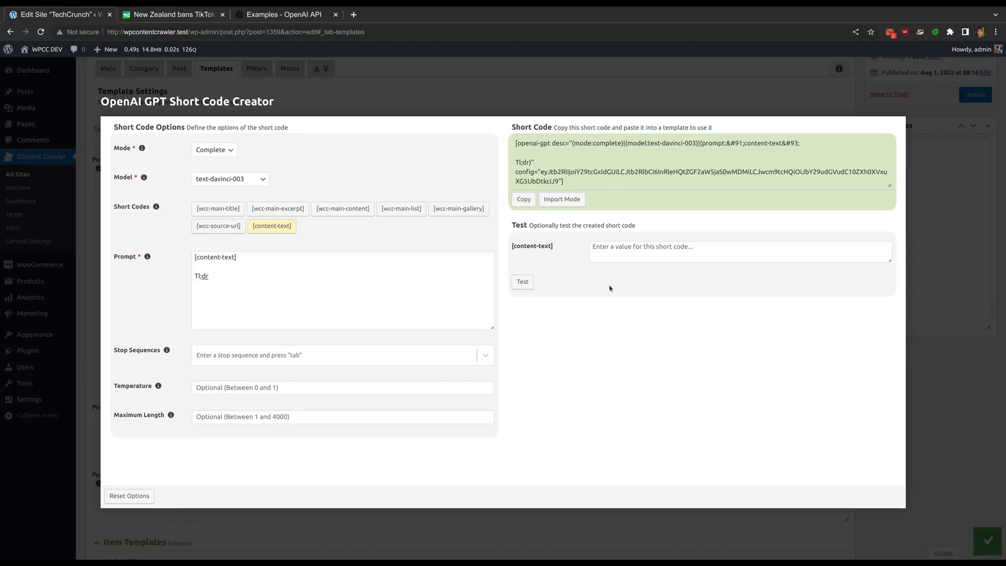
Copy the generated short code, close the creator, and paste the code into the post content template
{"action": "left_click", "coordinate": [517, 198]}
{"action": "left_click", "coordinate": [353, 80]}
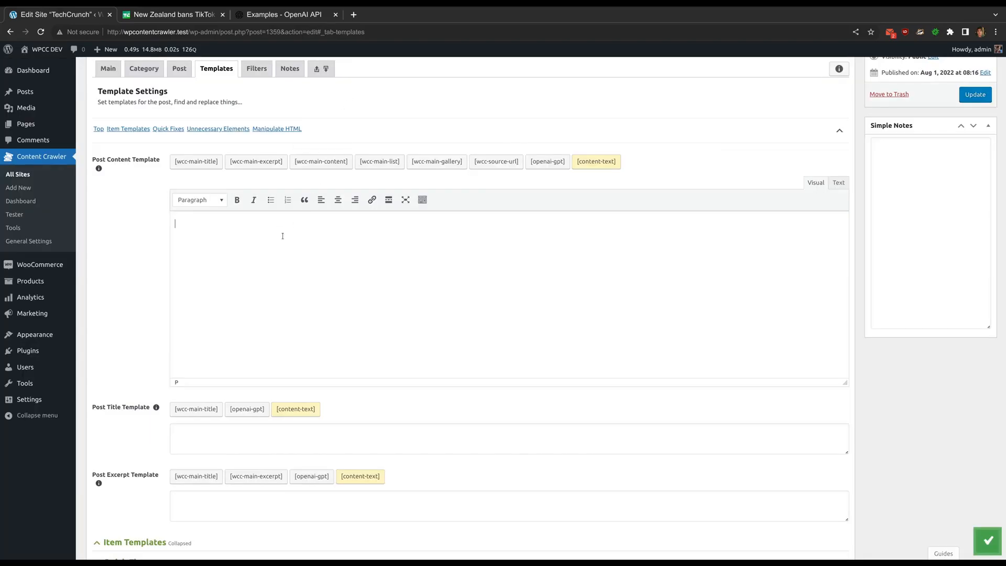
{"action": "key", "text": "ctrl+v"}
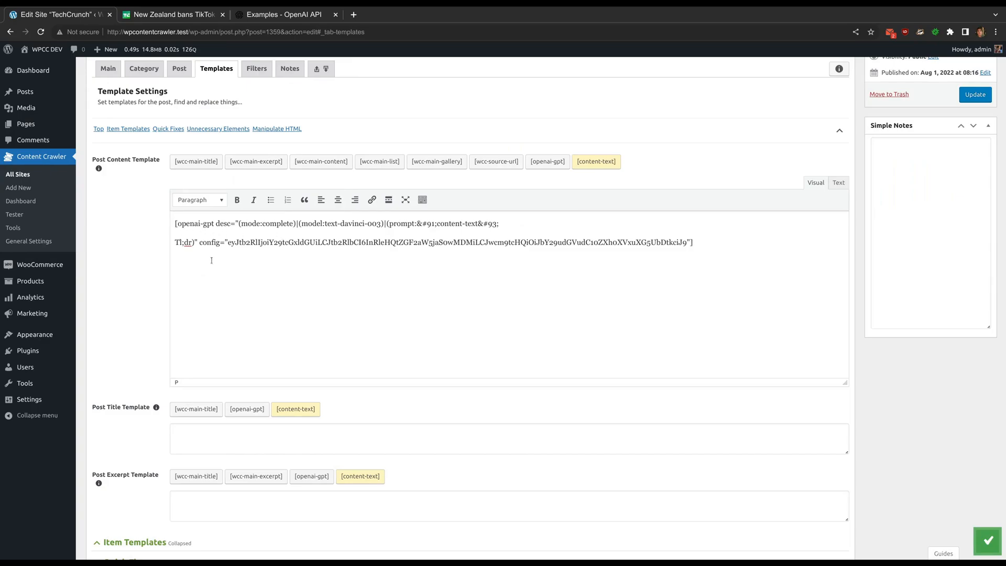
Add a "TL;DR" line above the OpenAI short code and make the heading and the short code bold
{"action": "key", "text": "Return"}
{"action": "key", "text": "Up"}
{"action": "type", "text": "TL;DR"}
{"action": "key", "text": "shift+Down"}
{"action": "key", "text": "shift+Down"}
{"action": "key", "text": "shift+Down"}
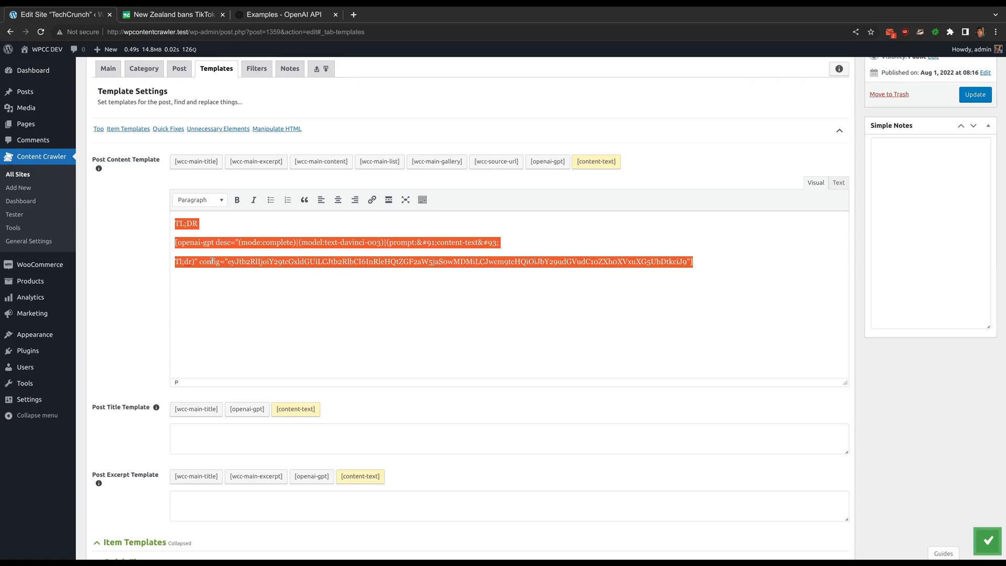
{"action": "key", "text": "ctrl+b"}
Insert the [wcc-main-content] short code on a new line below the bold summary in the post content template
{"action": "left_click", "coordinate": [786, 269]}
{"action": "key", "text": "Return"}
{"action": "left_click", "coordinate": [321, 161]}
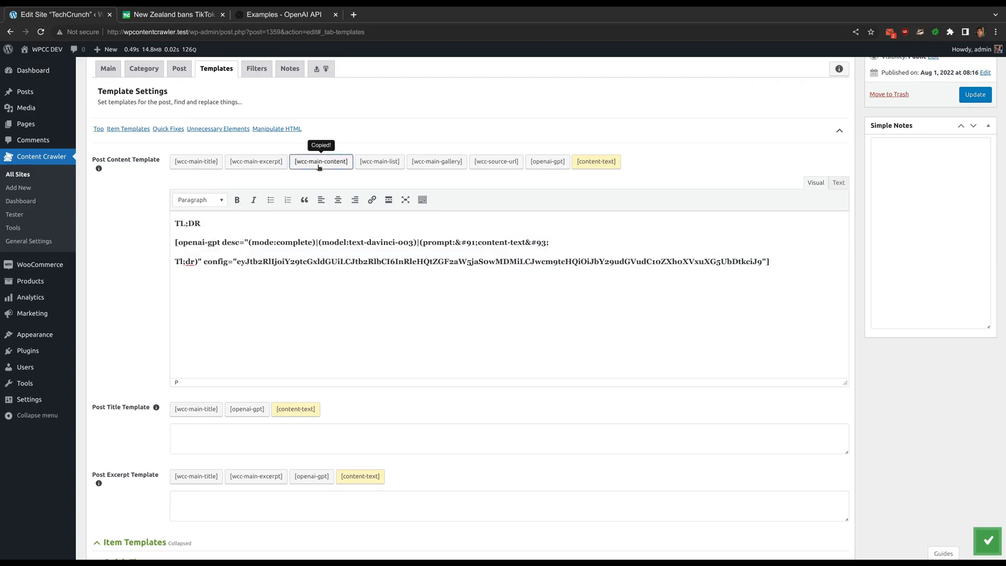
{"action": "key", "text": "ctrl+v"}
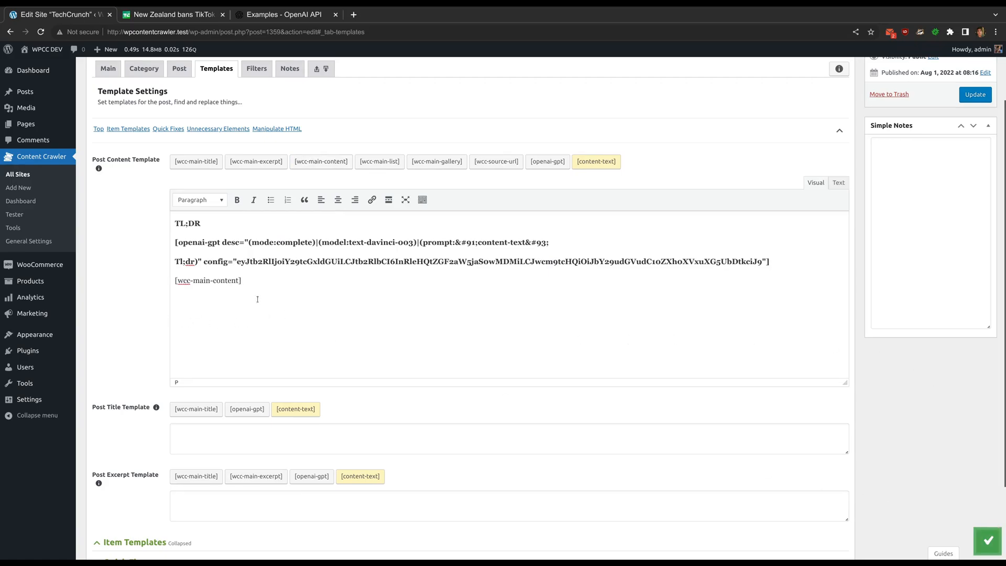
Open the Tester in a new tab and copy the Test Post URL from the TechCrunch site's post settings
{"action": "middle_click", "coordinate": [14, 214]}
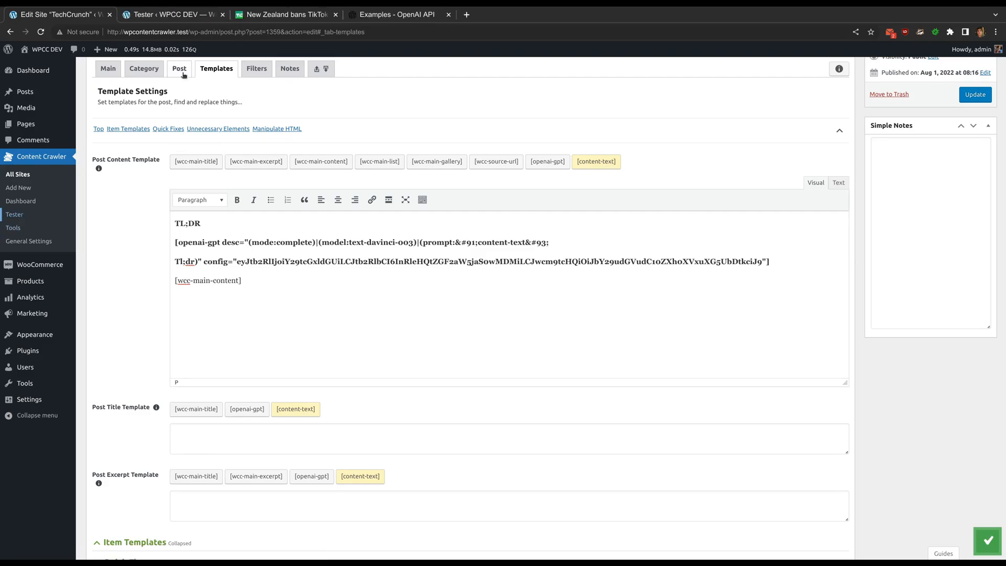
{"action": "left_click", "coordinate": [180, 68]}
{"action": "left_click", "coordinate": [227, 170]}
{"action": "key", "text": "ctrl+a"}
{"action": "key", "text": "ctrl+c"}
Run a Post Page test for the TechCrunch site in the Tester with the copied post URL
{"action": "left_click", "coordinate": [173, 14]}
{"action": "left_click", "coordinate": [377, 92]}
{"action": "key", "text": "ctrl+v"}
{"action": "left_click", "coordinate": [433, 91]}
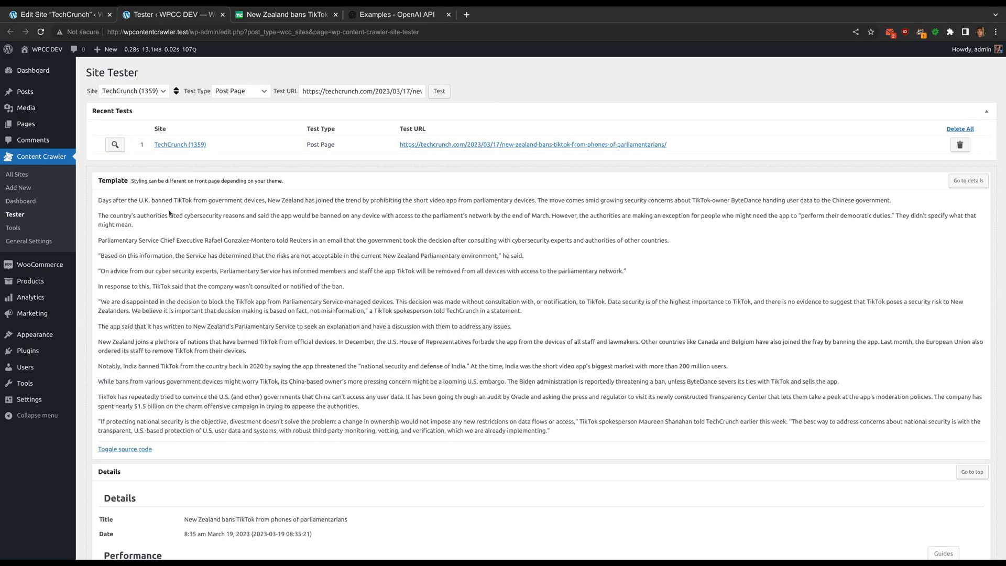
Recheck the TechCrunch post content template and rerun the Post Page test for the same article in the Tester
{"action": "left_click", "coordinate": [68, 15]}
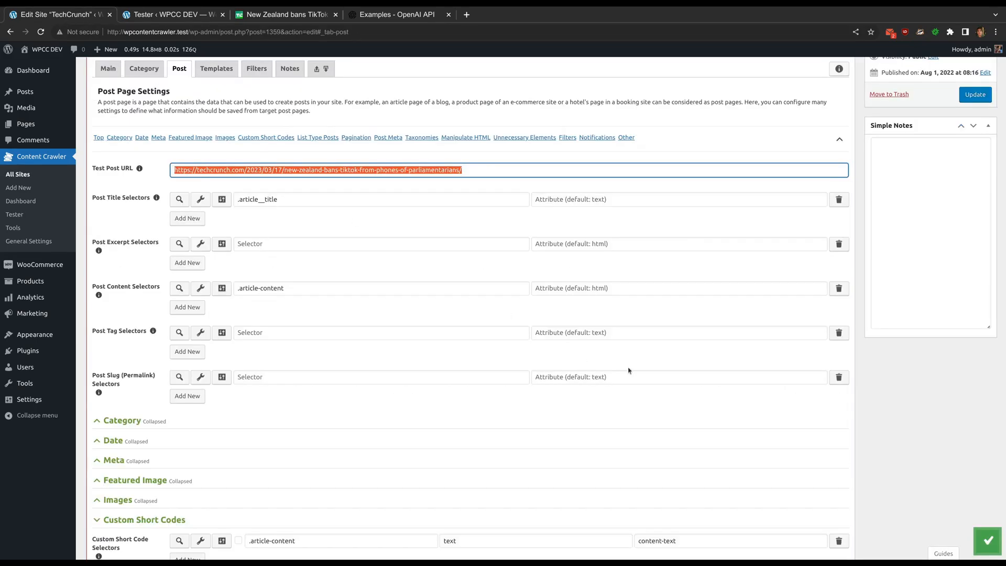
{"action": "left_click", "coordinate": [220, 71]}
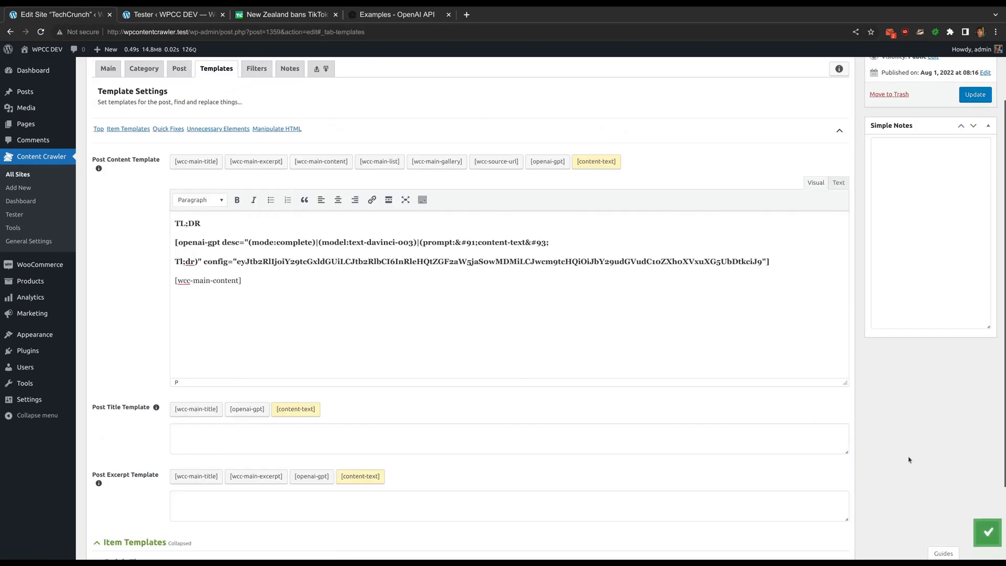
{"action": "left_click", "coordinate": [168, 14]}
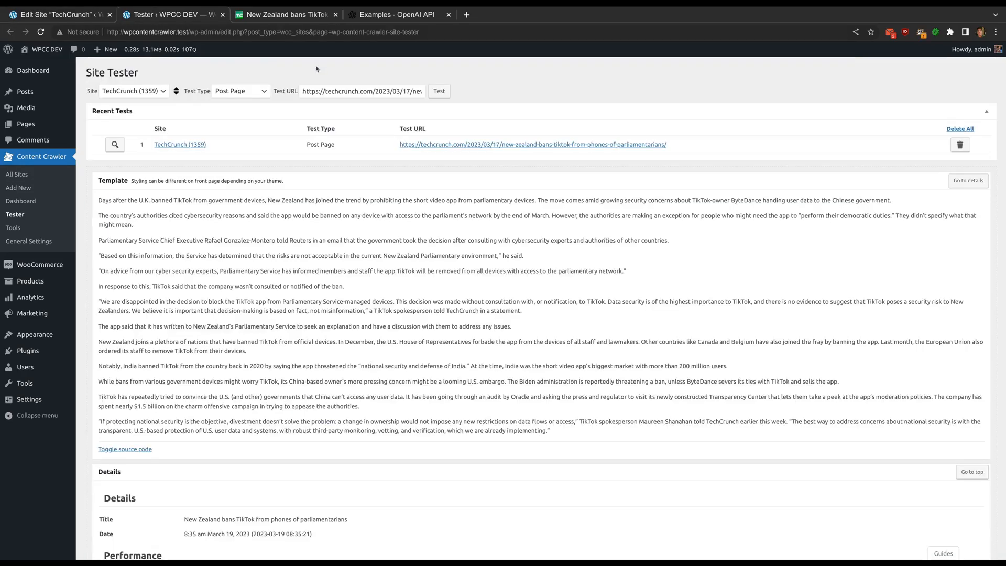
{"action": "left_click", "coordinate": [438, 90]}
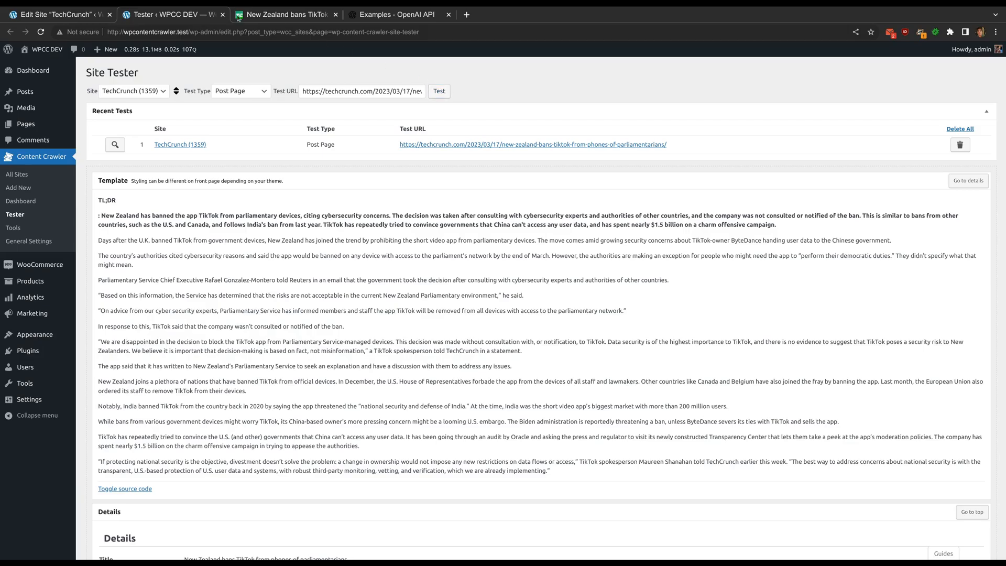
Test the content-text custom short code selector in the TechCrunch site's post settings
{"action": "left_click", "coordinate": [76, 14]}
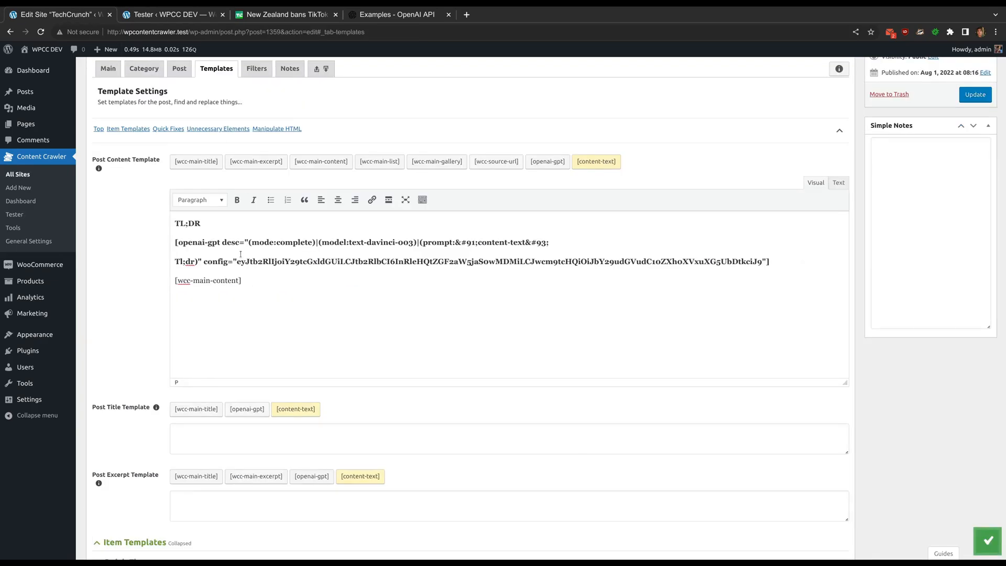
{"action": "left_click", "coordinate": [180, 69]}
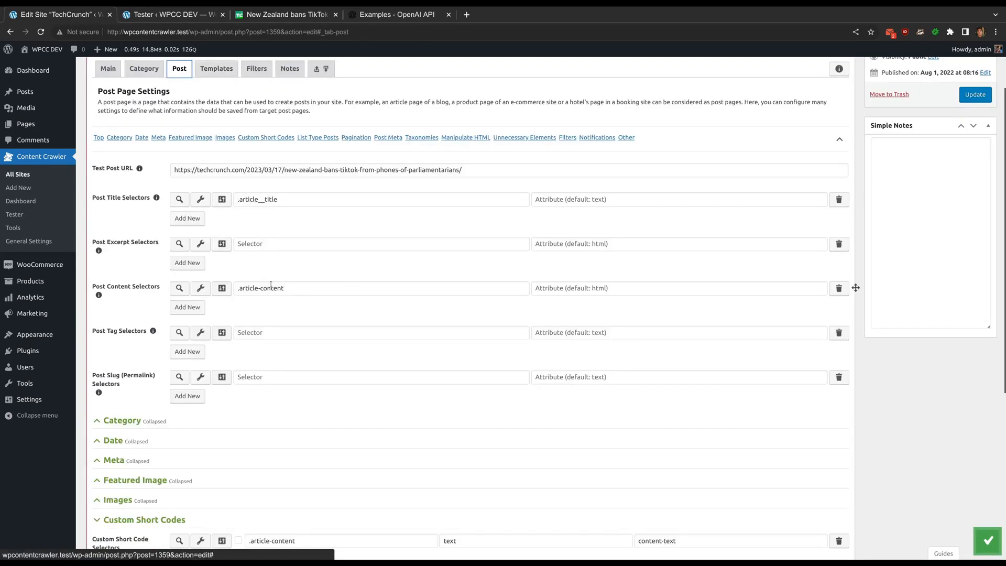
{"action": "scroll", "coordinate": [270, 283], "scroll_direction": "down", "scroll_amount": 7}
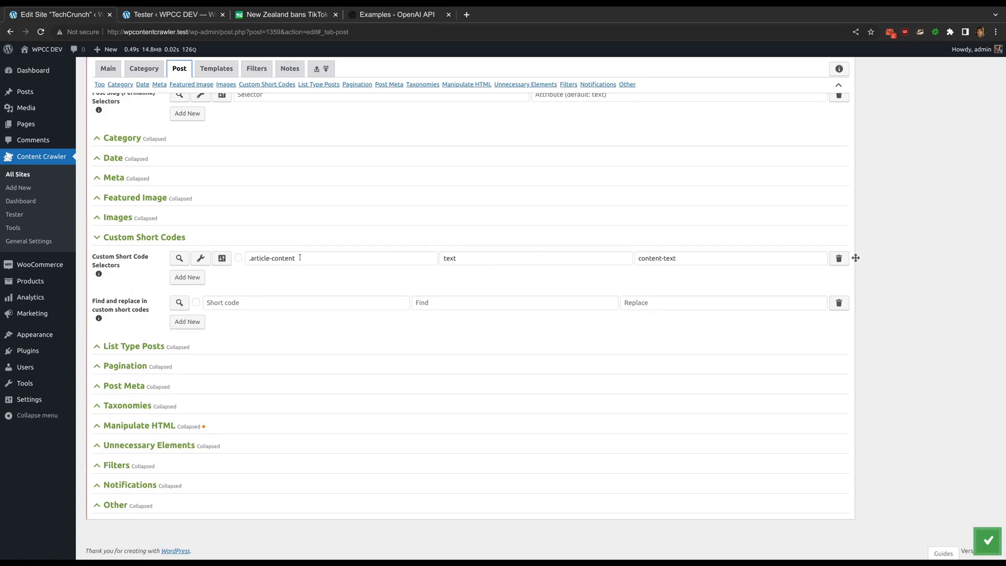
{"action": "left_click", "coordinate": [179, 258]}
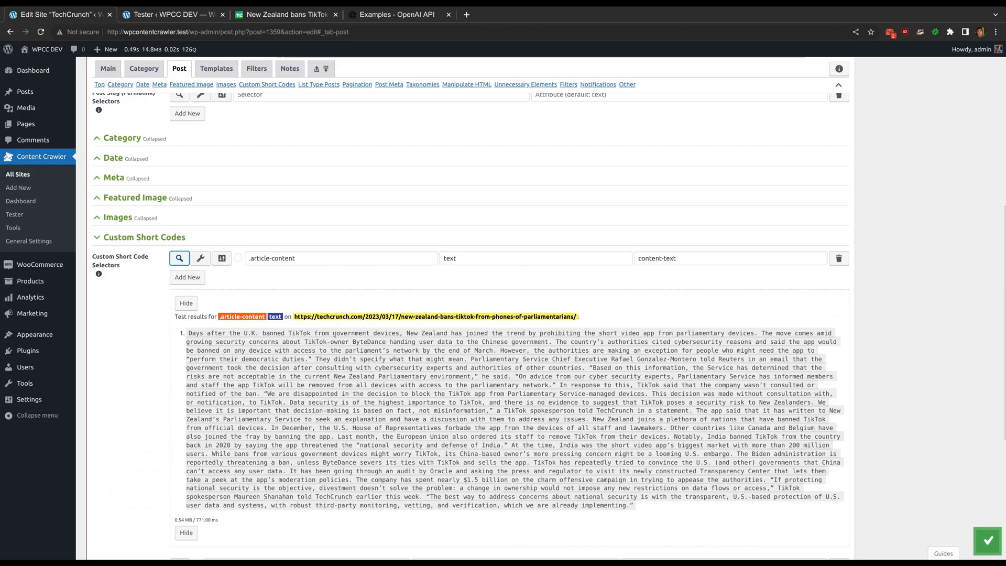
Change the content-text selector to ".article-content p:nth-child(1), .article-content p:nth-child(2), .article-content p:nth-child(3)" and test it
{"action": "left_click", "coordinate": [302, 264]}
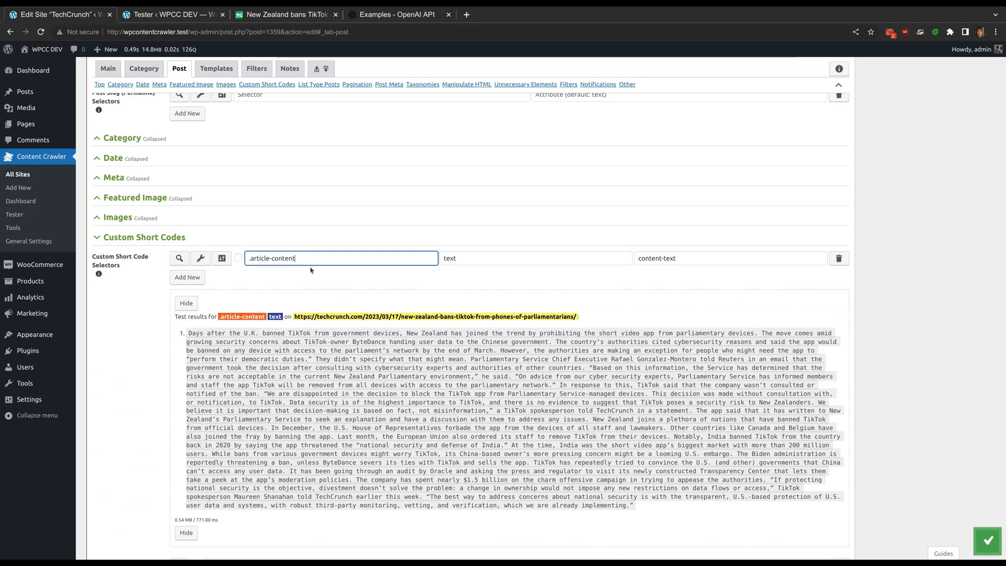
{"action": "type", "text": "p"}
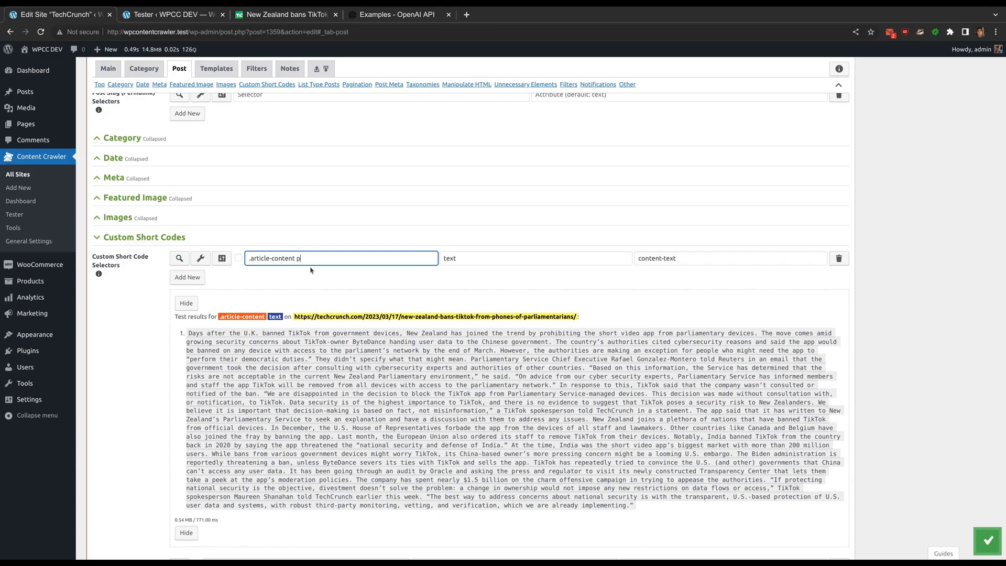
{"action": "type", "text": ":nth-child(1),"}
{"action": "key", "text": "ctrl+a"}
{"action": "key", "text": "ctrl+c"}
{"action": "key", "text": "End"}
{"action": "key", "text": "ctrl+v"}
{"action": "key", "text": "ctrl+v"}
{"action": "key", "text": "BackSpace"}
{"action": "key", "text": "BackSpace"}
{"action": "type", "text": "3)"}
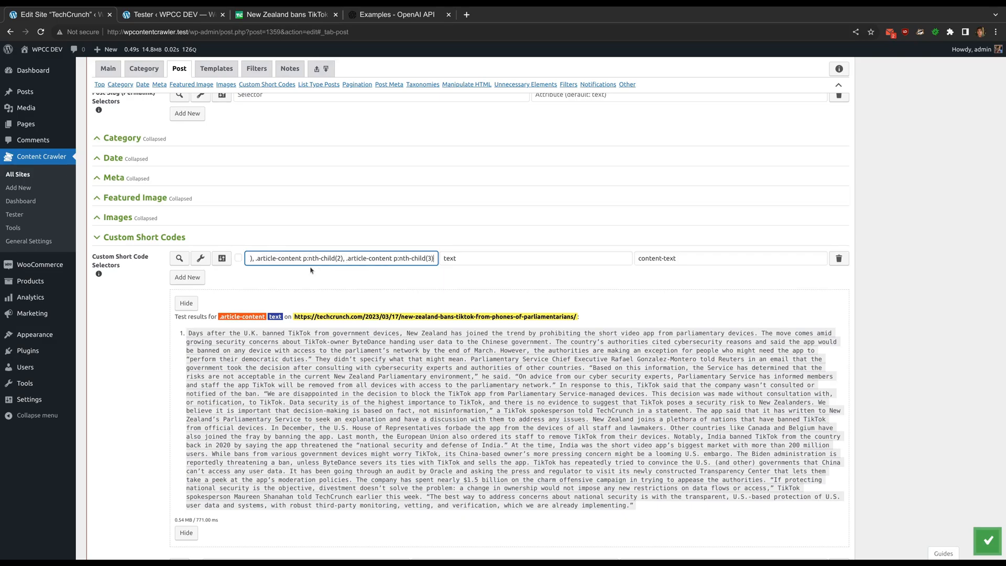
{"action": "left_click", "coordinate": [179, 258]}
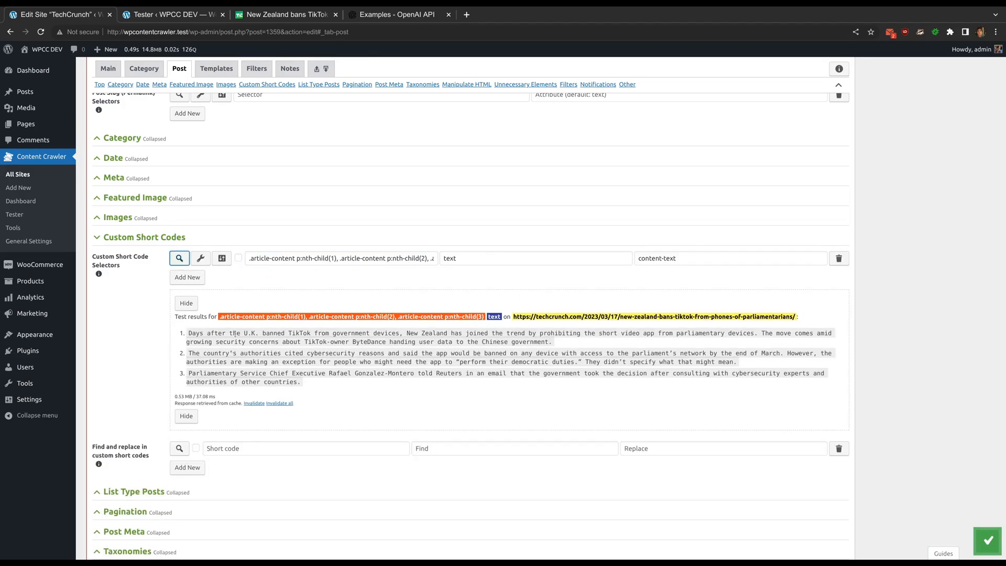
Save the TechCrunch site settings and rerun the Post Page test in the Tester
{"action": "left_click", "coordinate": [988, 540]}
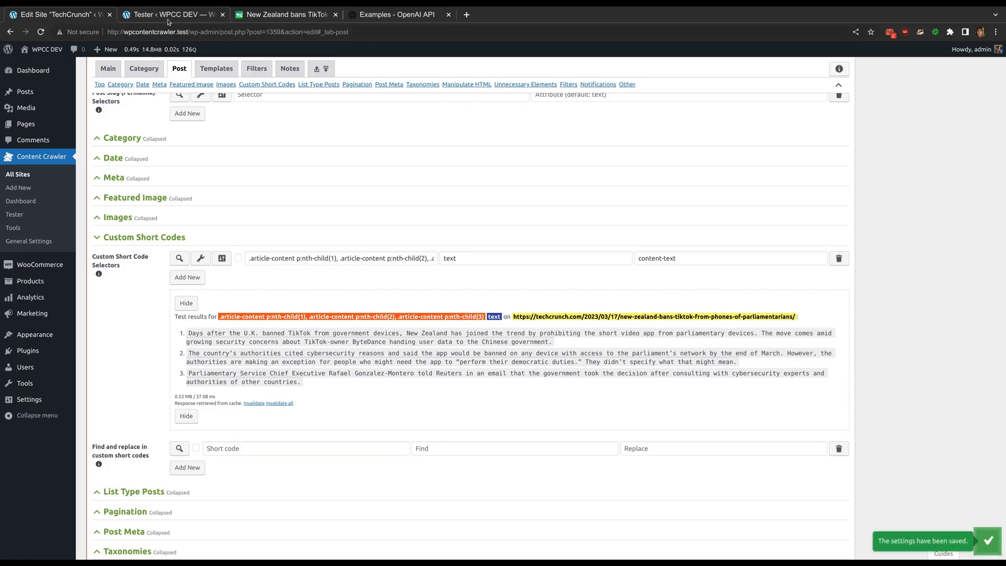
{"action": "left_click", "coordinate": [175, 15]}
{"action": "left_click", "coordinate": [437, 92]}
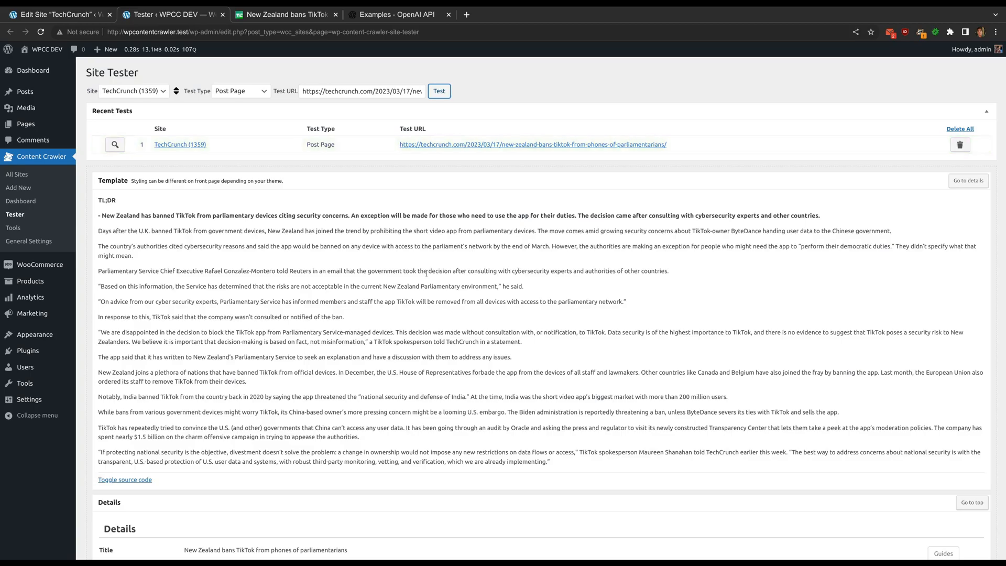
{"action": "left_click", "coordinate": [427, 273]}
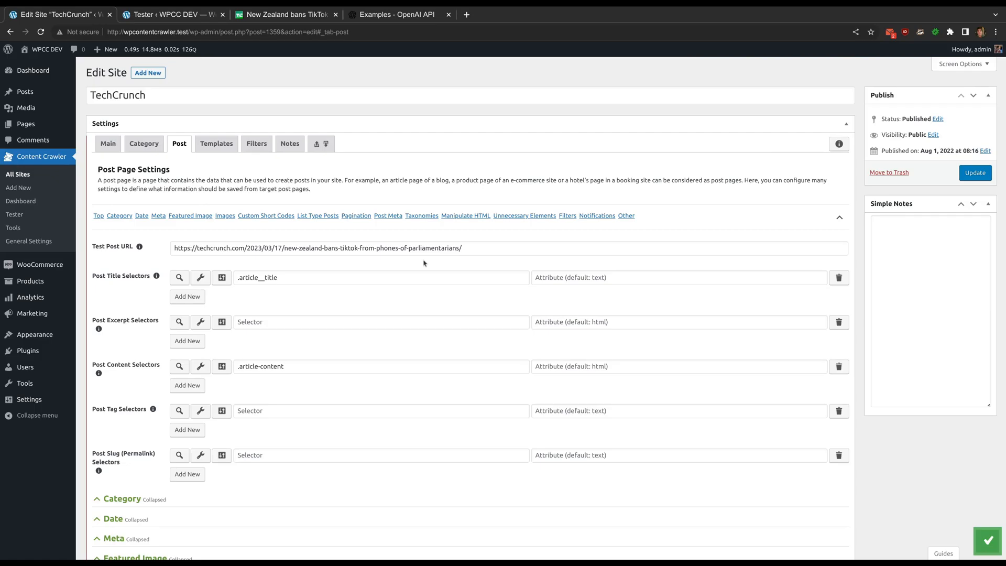
Add an action command to the post page filter in the post settings and set the command to Create for Element Value
{"action": "scroll", "coordinate": [424, 263], "scroll_direction": "down", "scroll_amount": 5}
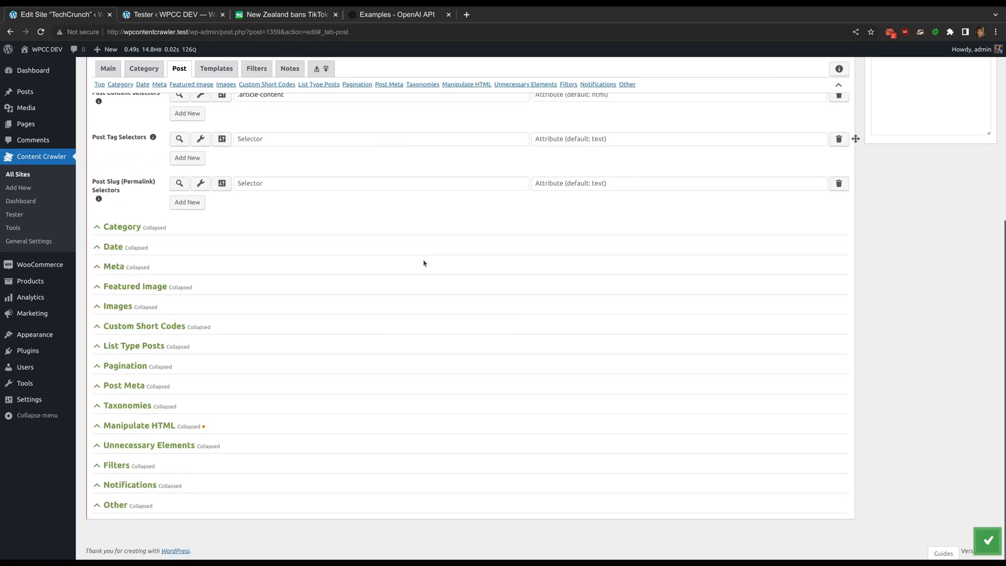
{"action": "left_click", "coordinate": [208, 467]}
{"action": "scroll", "coordinate": [493, 429], "scroll_direction": "down", "scroll_amount": 4}
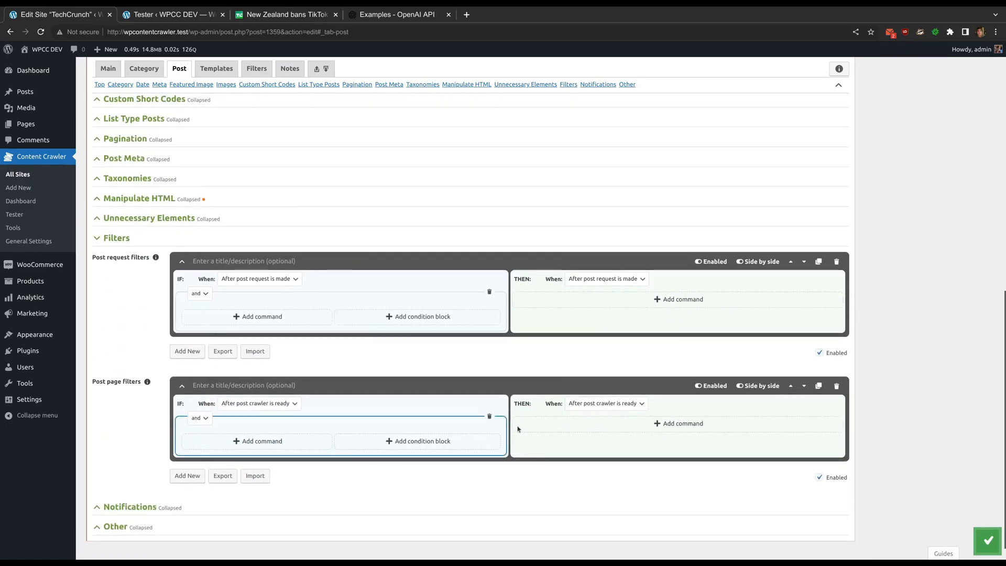
{"action": "left_click", "coordinate": [679, 423]}
{"action": "scroll", "coordinate": [699, 340], "scroll_direction": "down", "scroll_amount": 2}
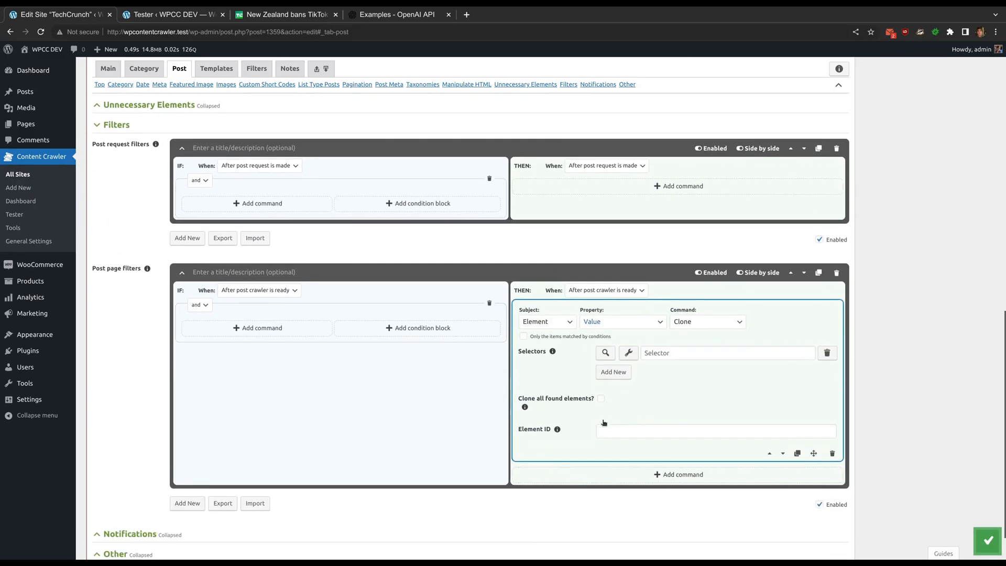
{"action": "left_click", "coordinate": [704, 321]}
{"action": "left_click", "coordinate": [691, 342]}
{"action": "scroll", "coordinate": [690, 340], "scroll_direction": "down", "scroll_amount": 1}
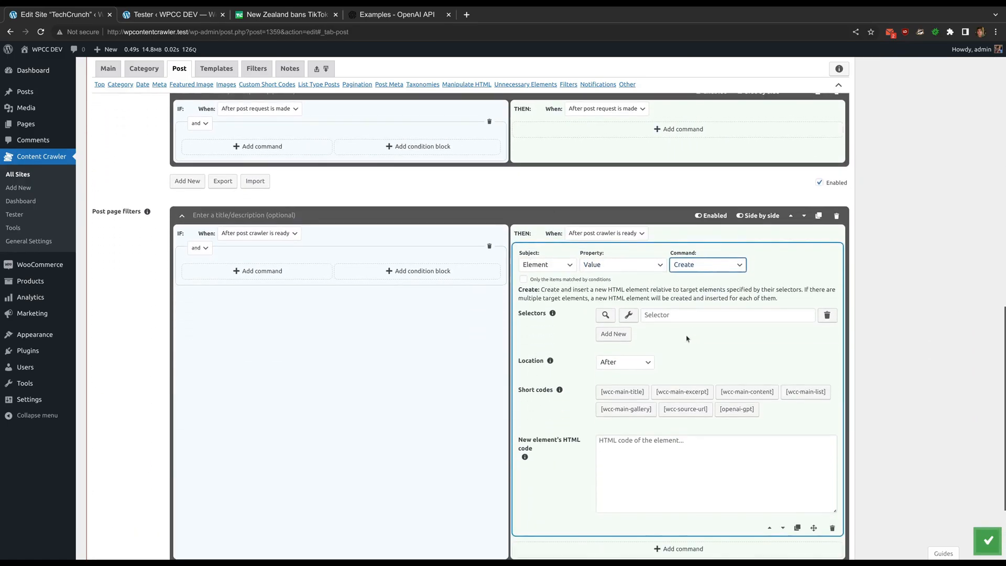
Pick the article's third paragraph, p:nth-child(3), with the visual selector as the target and set the new element's location to After
{"action": "left_click", "coordinate": [633, 320]}
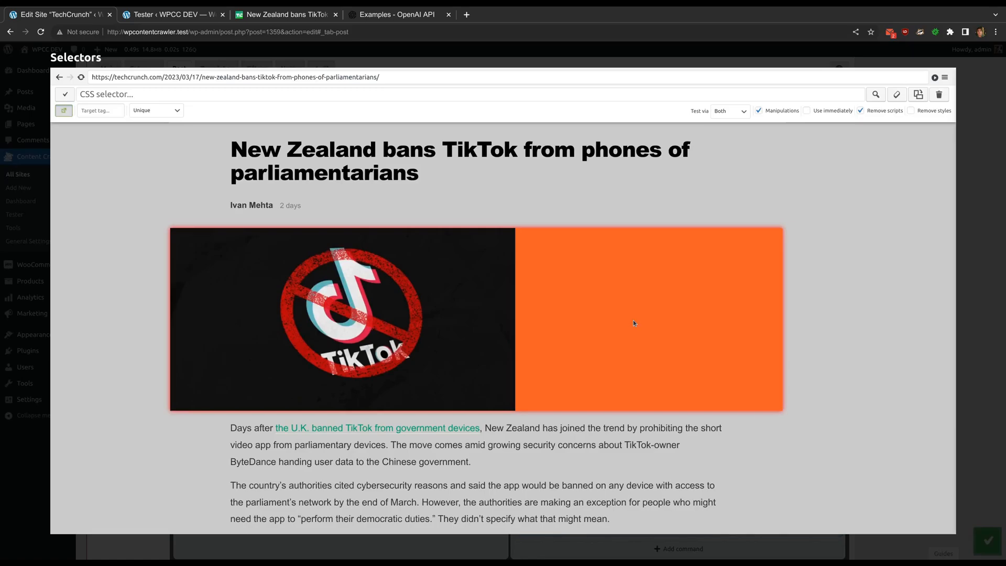
{"action": "scroll", "coordinate": [338, 292], "scroll_direction": "down", "scroll_amount": 2}
{"action": "scroll", "coordinate": [317, 320], "scroll_direction": "down", "scroll_amount": 1}
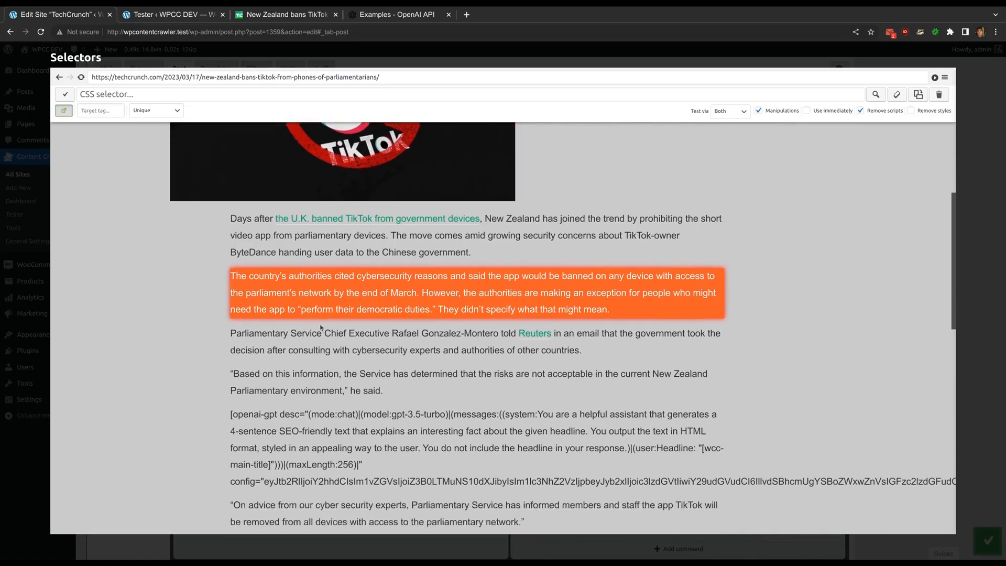
{"action": "left_click", "coordinate": [311, 324]}
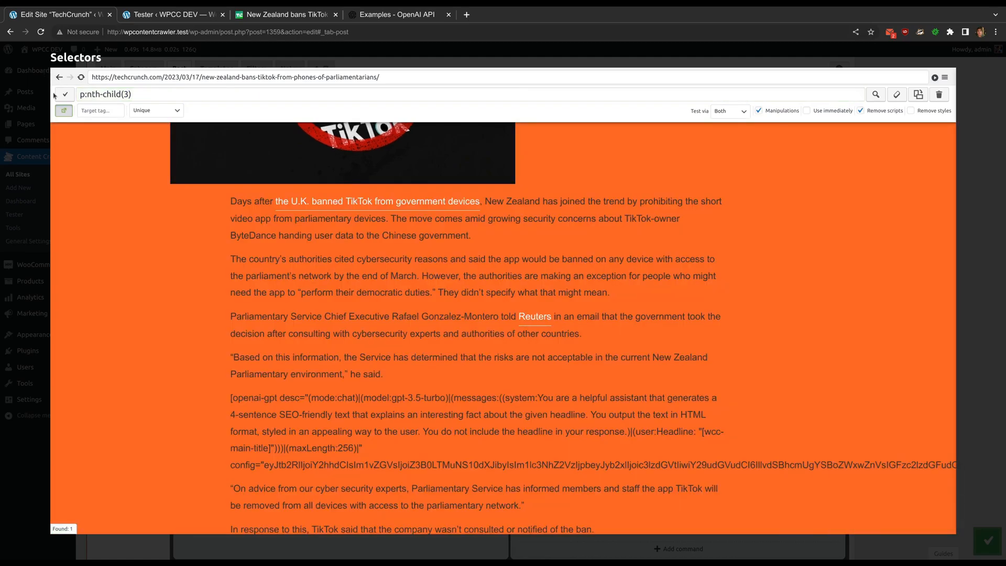
{"action": "left_click", "coordinate": [65, 94]}
{"action": "scroll", "coordinate": [131, 123], "scroll_direction": "down", "scroll_amount": 2}
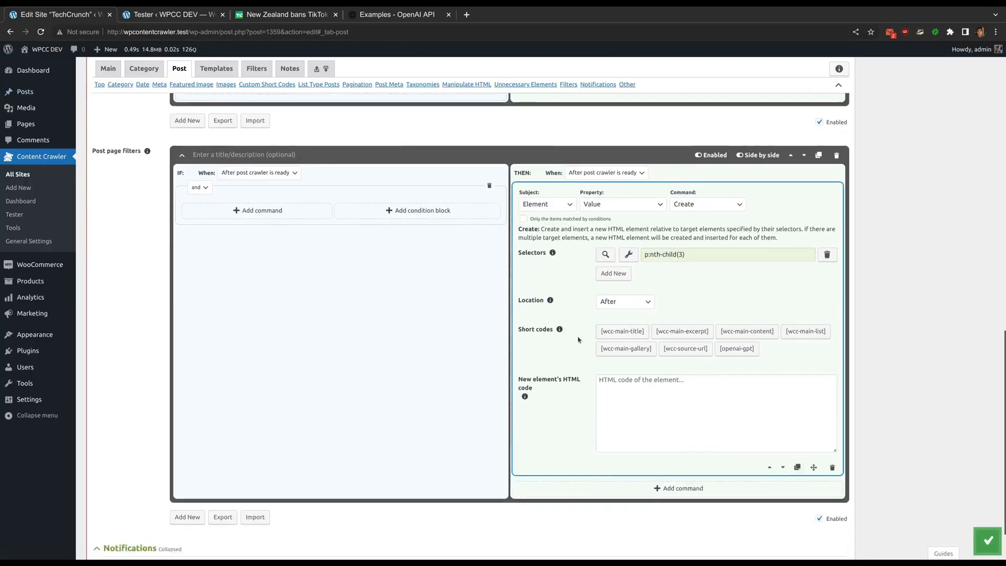
{"action": "left_click", "coordinate": [621, 249]}
{"action": "left_click", "coordinate": [621, 260]}
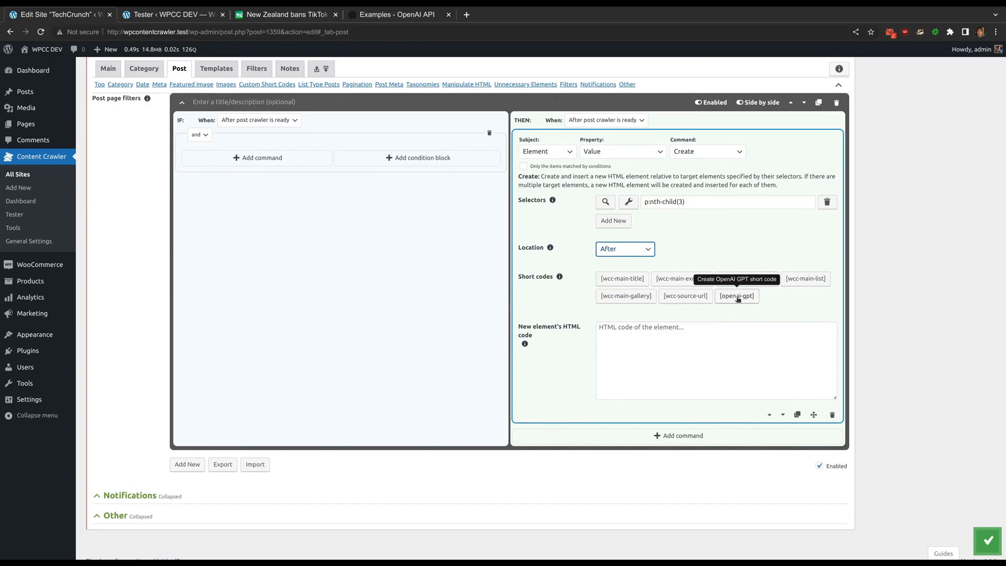
Enter an opening and closing div tag on separate lines as the new element's HTML code
{"action": "left_click", "coordinate": [709, 339]}
{"action": "type", "text": "<p>"}
{"action": "key", "text": "Return"}
{"action": "key", "text": "Return"}
{"action": "type", "text": "</p>"}
{"action": "key", "text": "Left"}
{"action": "key", "text": "Left"}
{"action": "key", "text": "BackSpace"}
{"action": "type", "text": "div"}
{"action": "key", "text": "Down"}
{"action": "key", "text": "Down"}
{"action": "key", "text": "Left"}
{"action": "key", "text": "BackSpace"}
{"action": "type", "text": "div"}
Add the h3 heading "Interesting facts about this article" inside the div
{"action": "key", "text": "Up"}
{"action": "key", "text": "Return"}
{"action": "key", "text": "Return"}
{"action": "key", "text": "Up"}
{"action": "key", "text": "Up"}
{"action": "type", "text": "<h3></h3>"}
{"action": "key", "text": "Left"}
{"action": "key", "text": "Left"}
{"action": "key", "text": "Left"}
{"action": "key", "text": "Left"}
{"action": "key", "text": "Left"}
{"action": "type", "text": "Interesting facts about this article"}
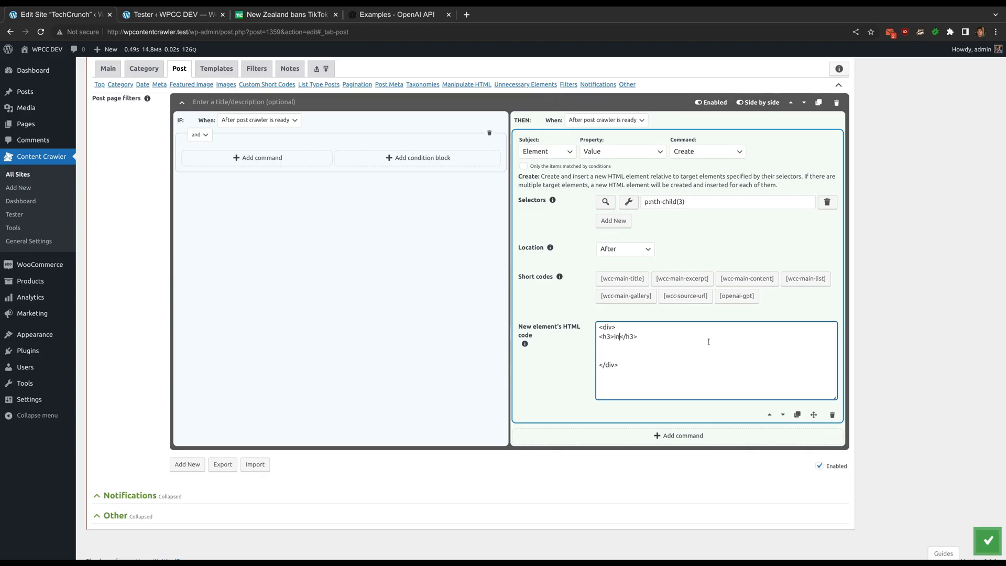
Add opening and closing b tags below the heading, with an empty line between them
{"action": "key", "text": "Down"}
{"action": "key", "text": "Return"}
{"action": "type", "text": "<b>"}
{"action": "key", "text": "Return"}
{"action": "type", "text": "</b>"}
{"action": "key", "text": "Up"}
{"action": "key", "text": "Return"}
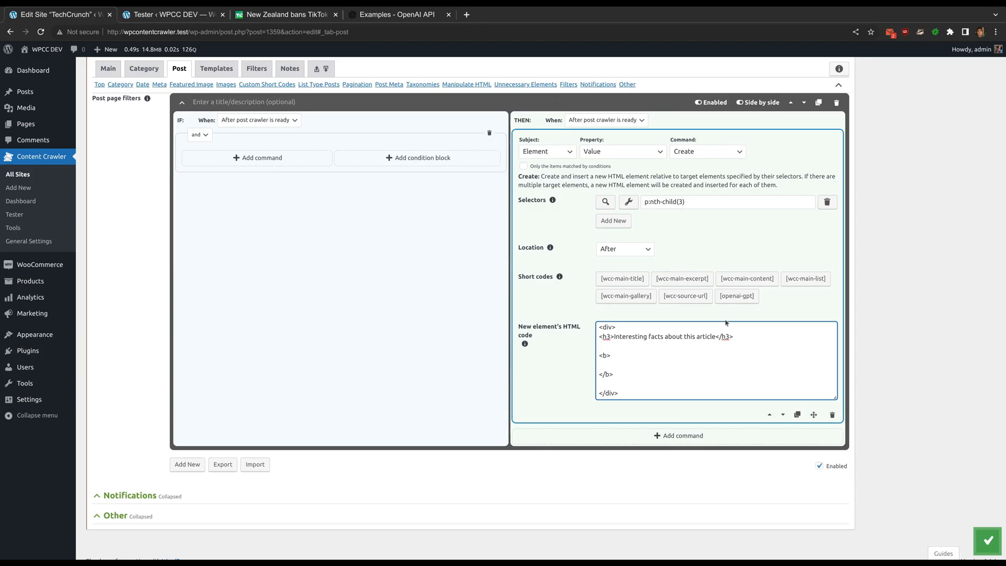
Start an OpenAI GPT short code with the System message "You are a helpful assistant that generates three 1-sentence SEO-friendly facts about the given headline."
{"action": "left_click", "coordinate": [732, 299]}
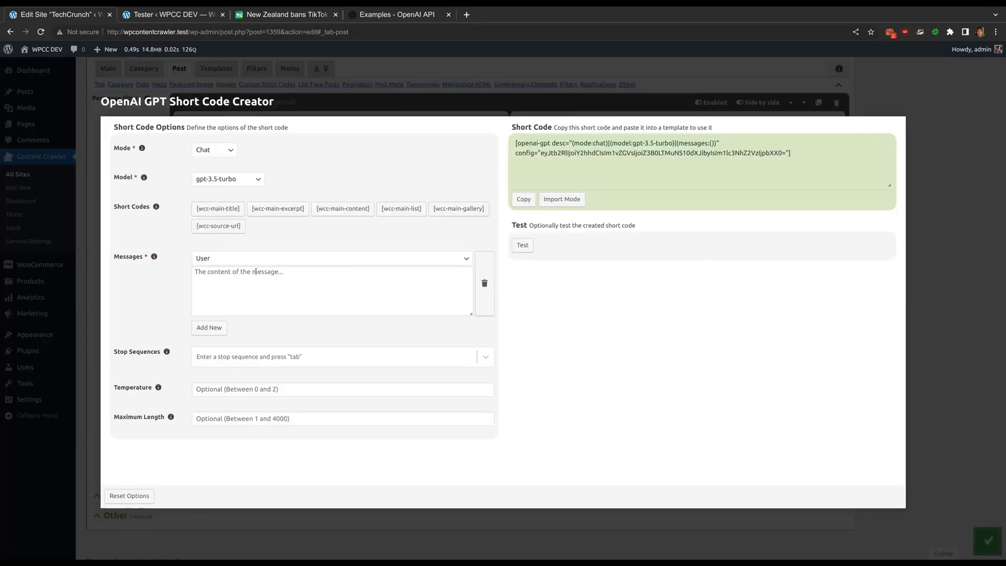
{"action": "left_click", "coordinate": [249, 259]}
{"action": "left_click", "coordinate": [251, 275]}
{"action": "left_click", "coordinate": [252, 281]}
{"action": "type", "text": "You are a helpful assis"}
{"action": "type", "text": "tant that generates three 1-se"}
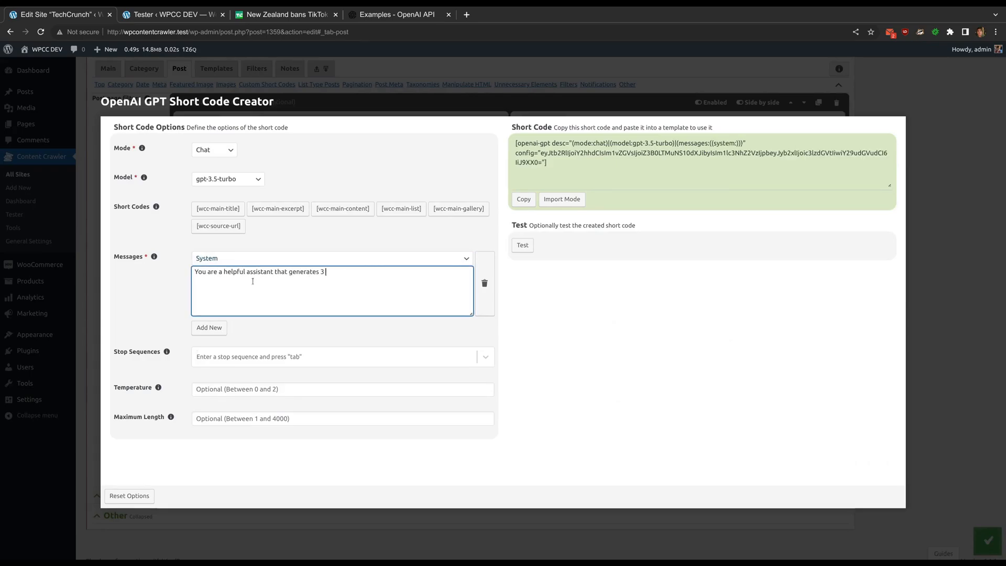
{"action": "type", "text": "ntence SEO-friend"}
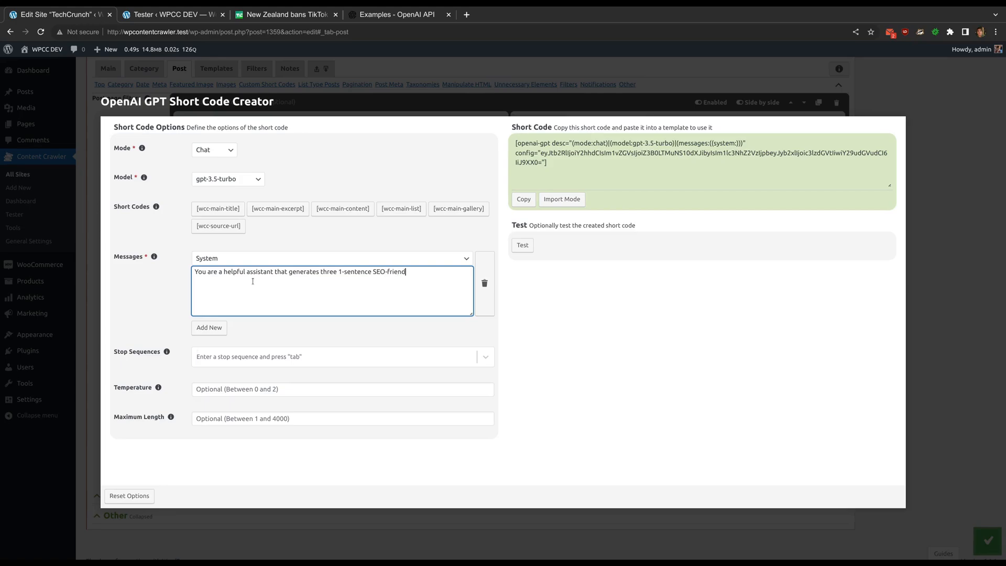
{"action": "type", "text": "ly facts about the given headline. You output you"}
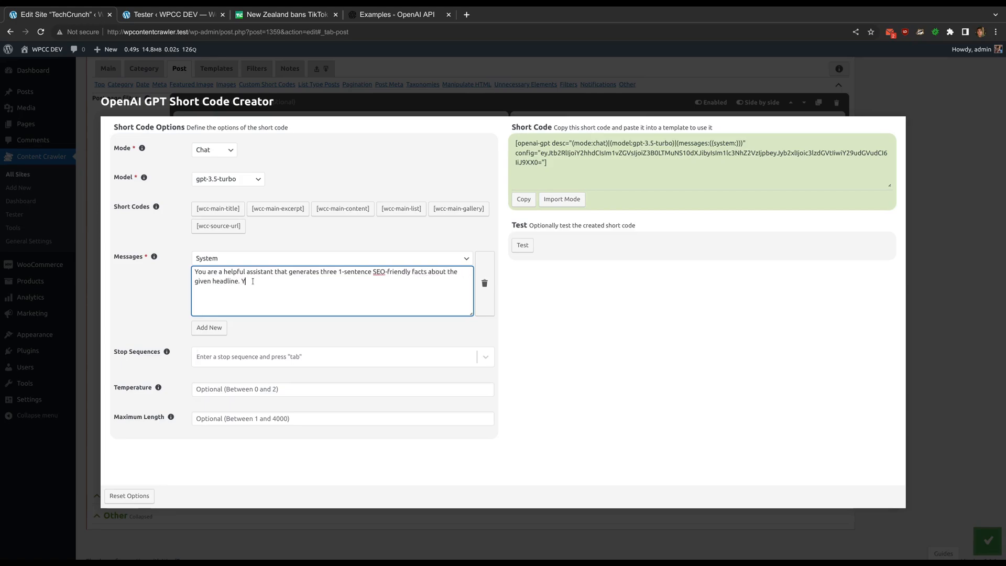
Complete the System message with the sentence "You output the response in HTML format, as an ordered list."
{"action": "key", "text": "BackSpace"}
{"action": "key", "text": "BackSpace"}
{"action": "key", "text": "BackSpace"}
{"action": "type", "text": "the "}
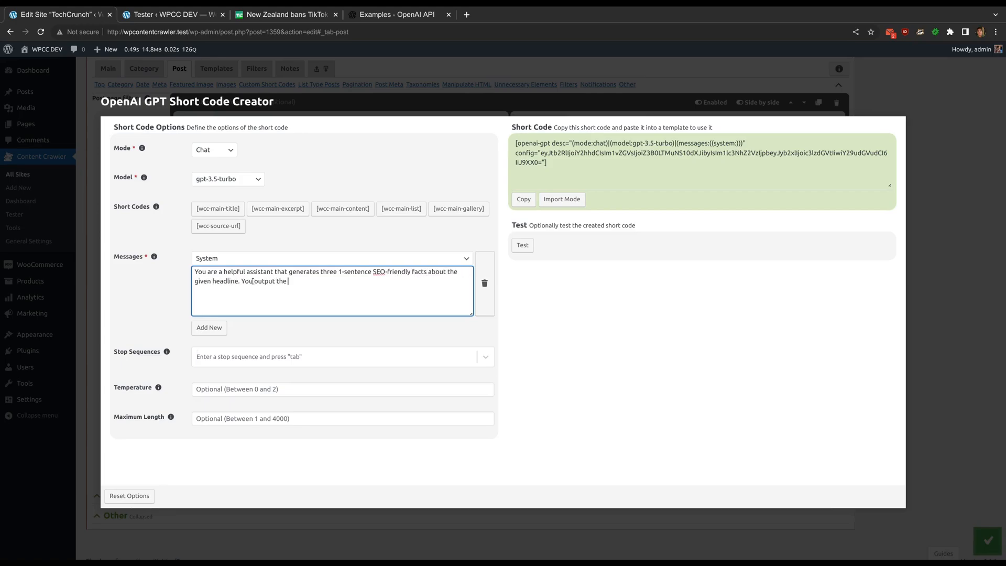
{"action": "type", "text": "response as an HTML element"}
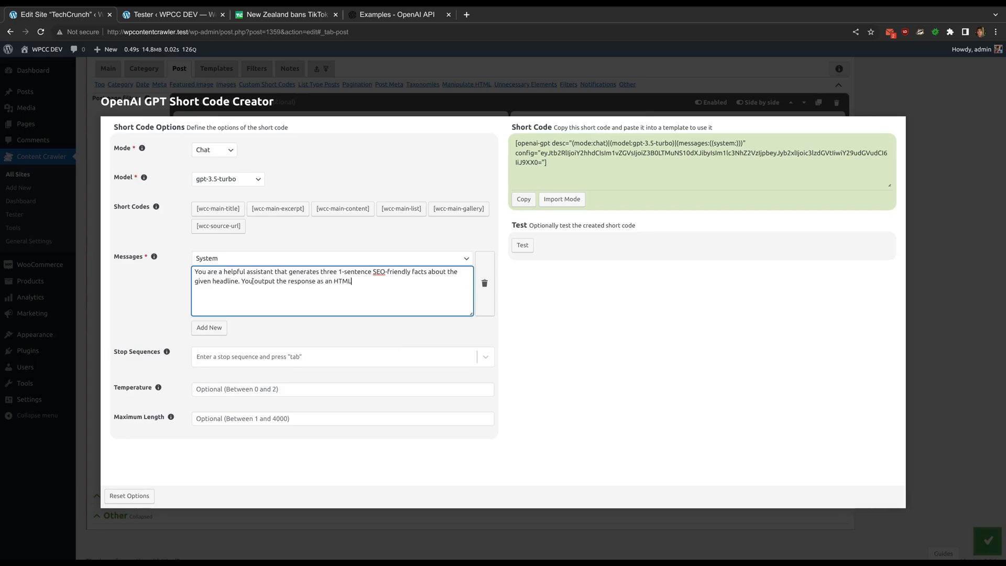
{"action": "key", "text": "ctrl+BackSpace"}
{"action": "key", "text": "ctrl+BackSpace"}
{"action": "key", "text": "ctrl+BackSpace"}
{"action": "key", "text": "ctrl+BackSpace"}
{"action": "type", "text": "in HTML format, as an ordered list"}
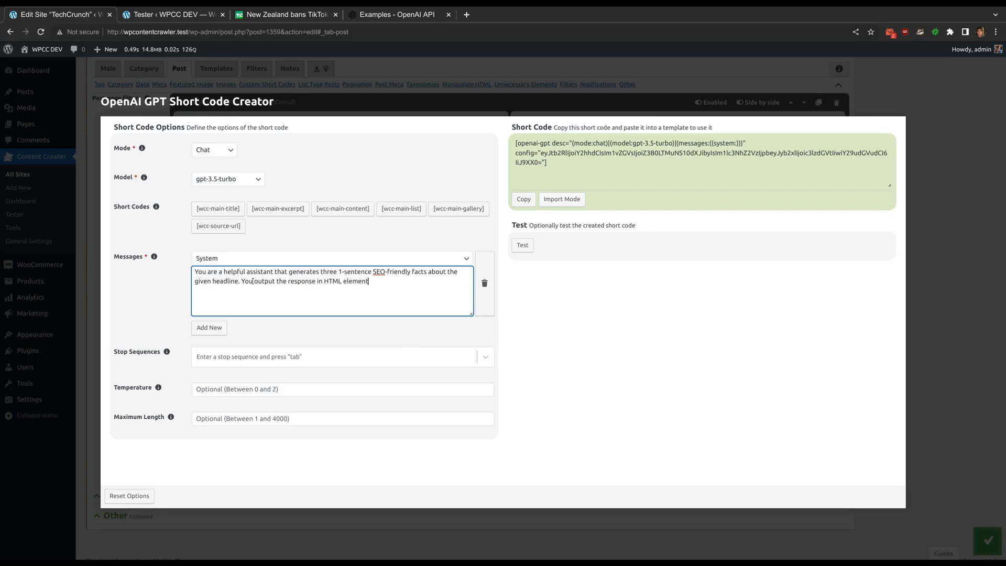
{"action": "type", "text": "."}
Add a User message reading Headline: "[wcc-main-title]" and bring up the short code's test value field
{"action": "left_click", "coordinate": [209, 328]}
{"action": "type", "text": "Hea"}
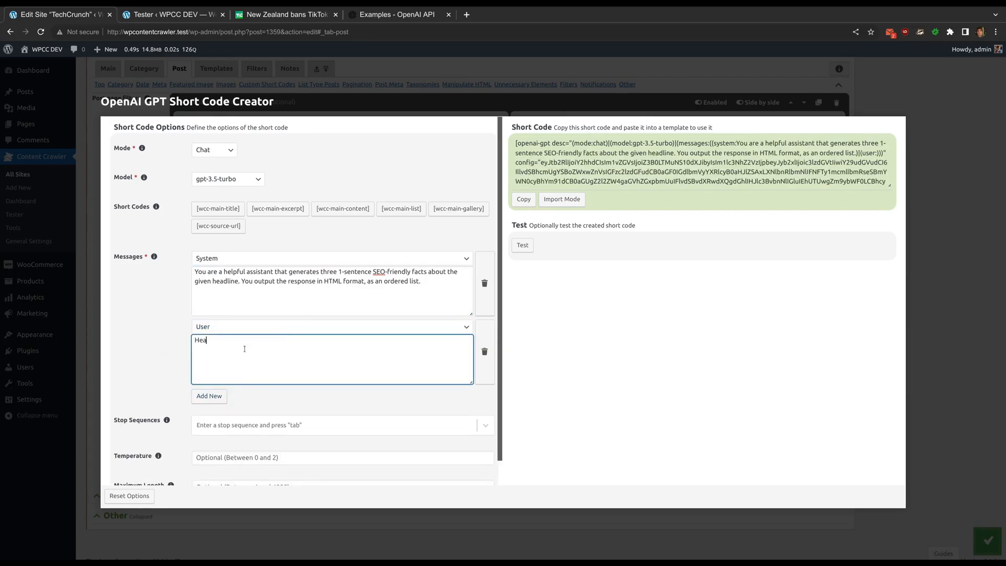
{"action": "type", "text": "dline:"}
{"action": "left_click", "coordinate": [218, 208]}
{"action": "left_click", "coordinate": [254, 344]}
{"action": "type", "text": "\""}
{"action": "type", "text": "[wcc-main-title]"}
{"action": "type", "text": "\""}
{"action": "left_click", "coordinate": [522, 245]}
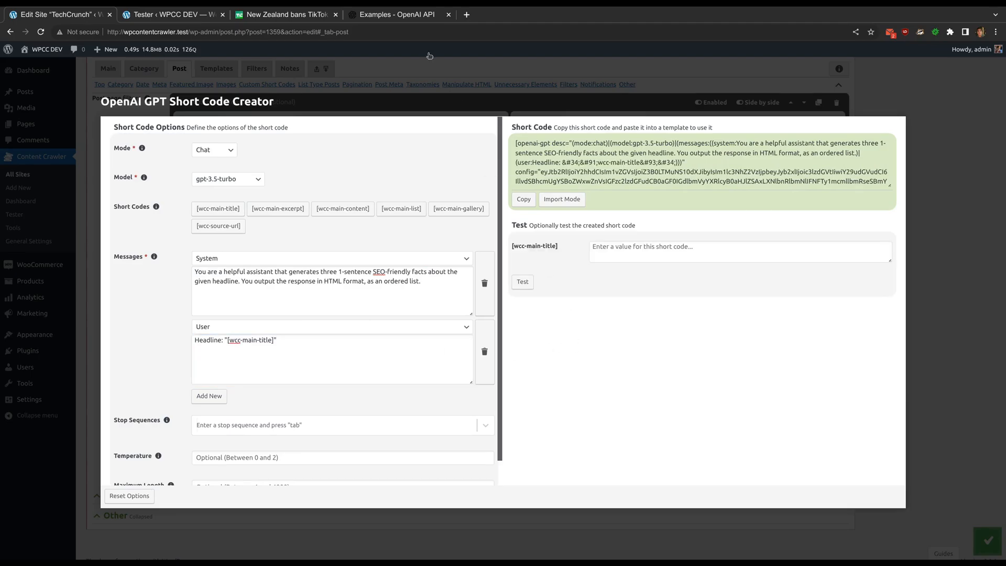
Copy the TechCrunch article's headline into the [wcc-main-title] test value and test the facts short code
{"action": "left_click", "coordinate": [287, 14]}
{"action": "key", "text": "ctrl+c"}
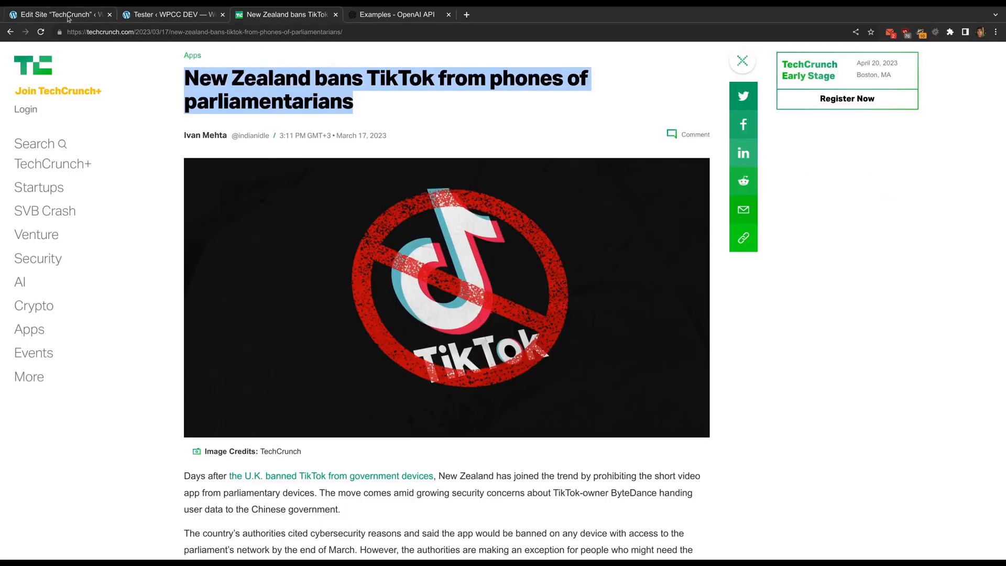
{"action": "left_click", "coordinate": [69, 17]}
{"action": "left_click", "coordinate": [654, 255]}
{"action": "key", "text": "ctrl+v"}
{"action": "left_click", "coordinate": [624, 282]}
{"action": "left_click", "coordinate": [523, 282]}
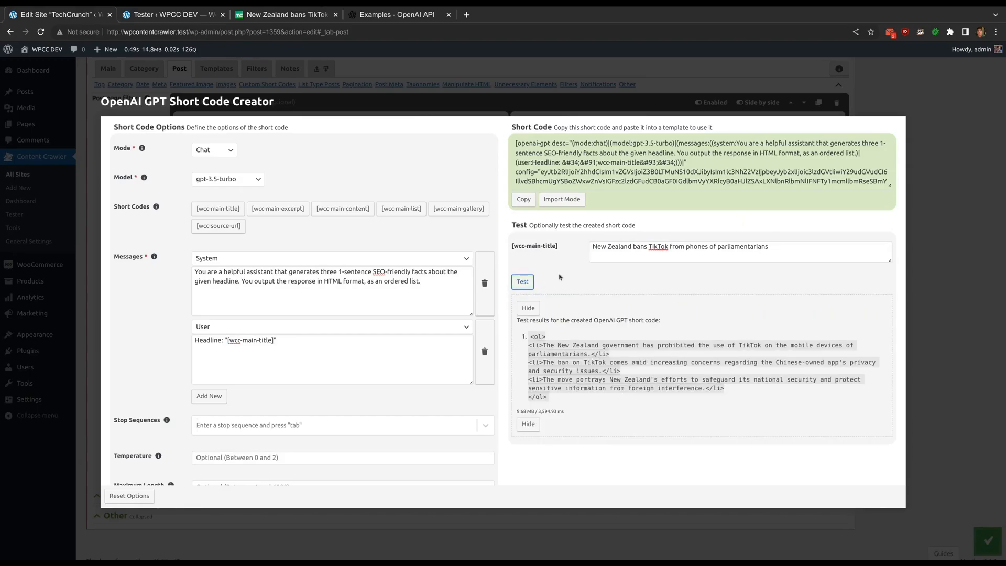
Copy the facts short code and paste it between the b tags in the new element's HTML code
{"action": "left_click", "coordinate": [524, 199]}
{"action": "left_click", "coordinate": [484, 79]}
{"action": "left_click", "coordinate": [654, 364]}
{"action": "key", "text": "ctrl+v"}
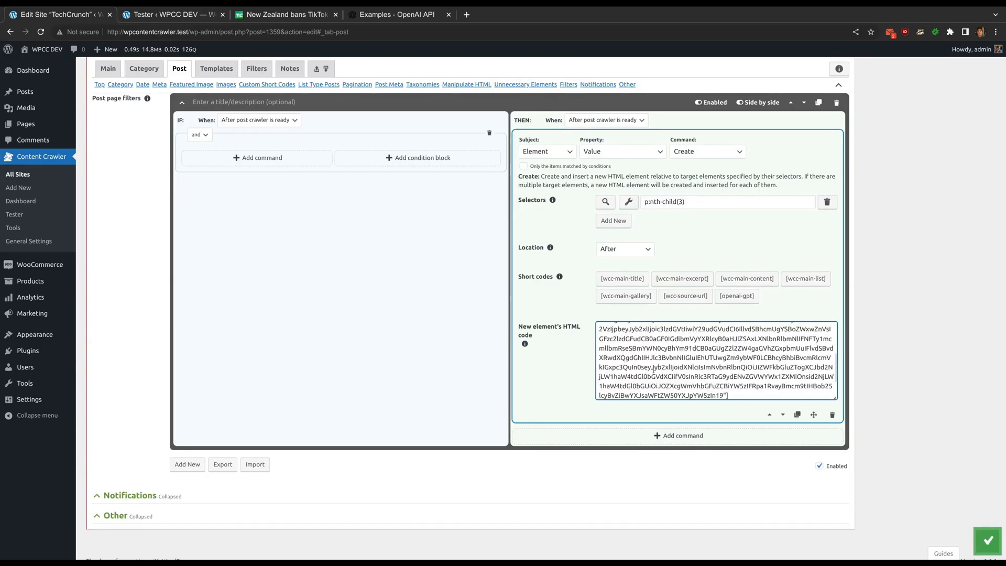
Reload the article in the Post Content Selectors' visual inspector to check the inserted facts heading and short code, and close the inspector
{"action": "scroll", "coordinate": [322, 244], "scroll_direction": "up", "scroll_amount": 15}
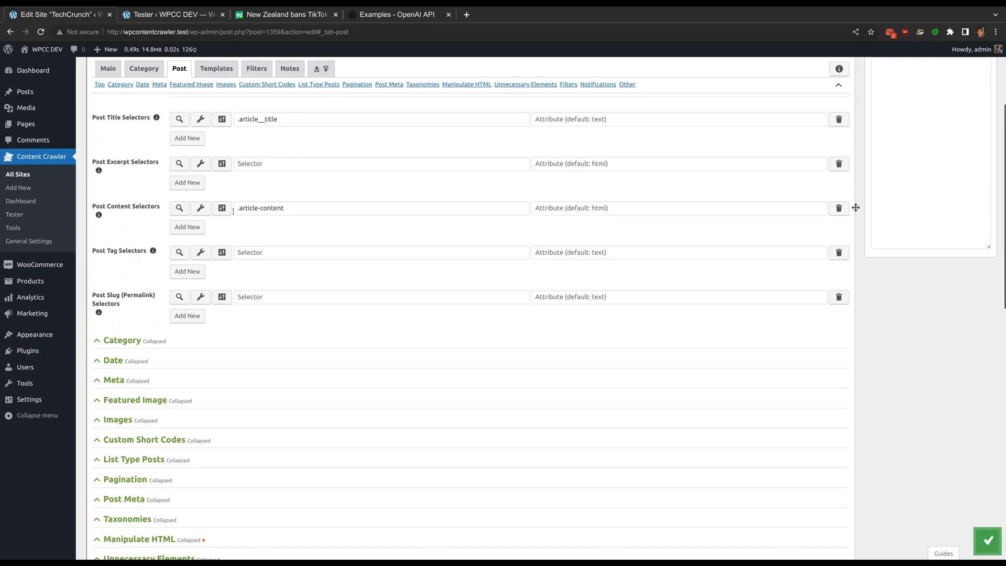
{"action": "left_click", "coordinate": [200, 208]}
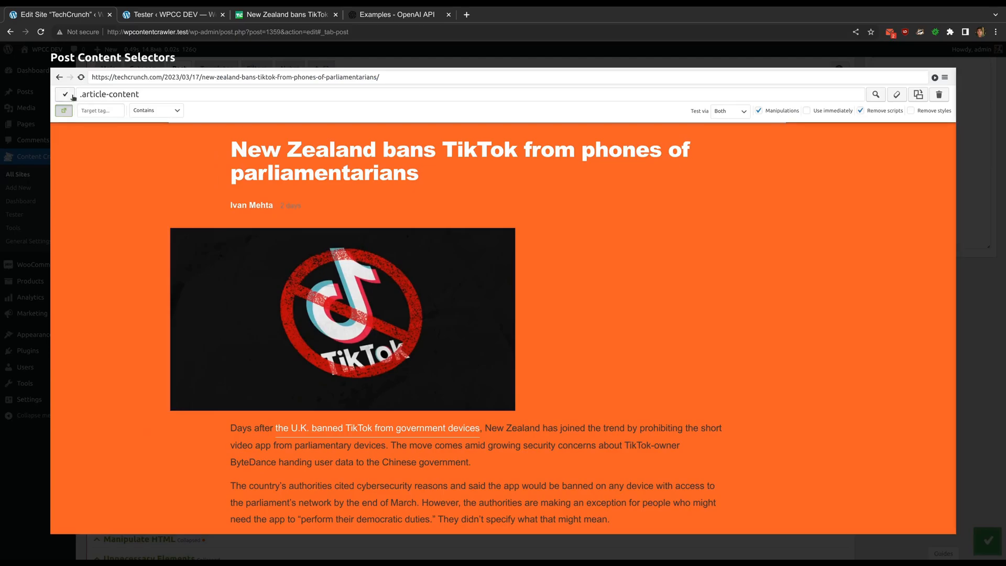
{"action": "left_click", "coordinate": [80, 78]}
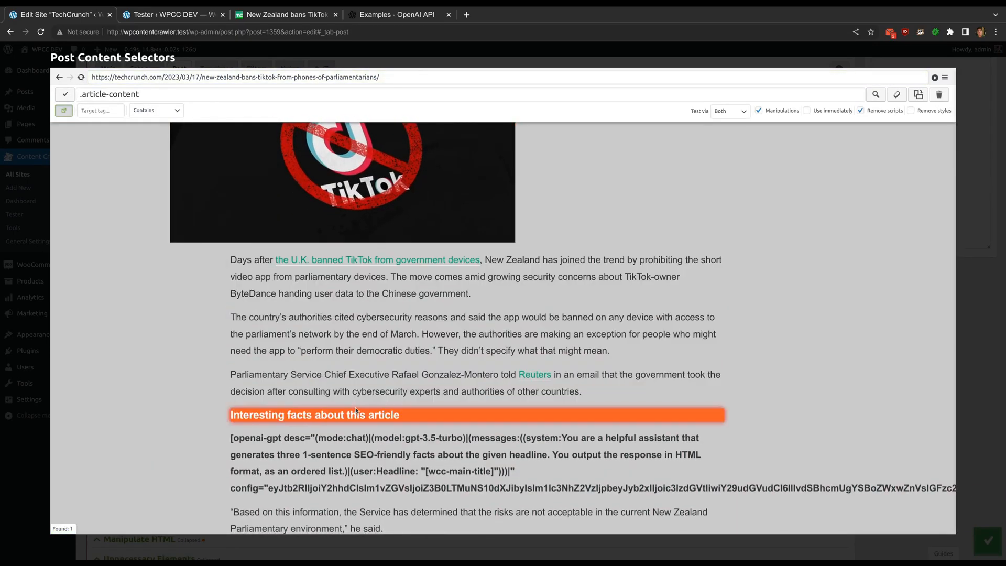
{"action": "scroll", "coordinate": [352, 383], "scroll_direction": "down", "scroll_amount": 2}
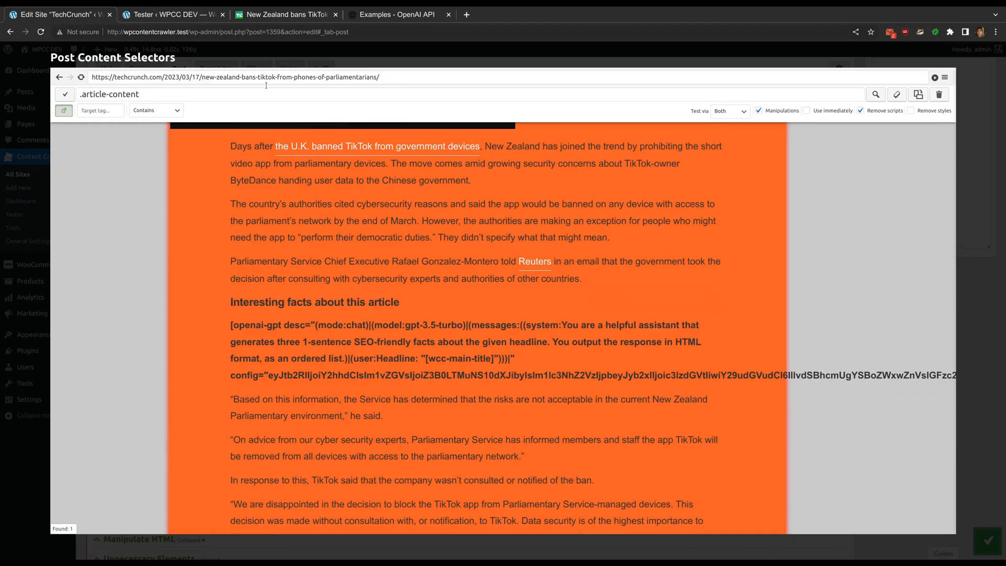
{"action": "left_click", "coordinate": [263, 58]}
{"action": "scroll", "coordinate": [429, 289], "scroll_direction": "down", "scroll_amount": 10}
Save the site settings and rerun the recent TechCrunch post page test in the Tester
{"action": "left_click", "coordinate": [988, 540]}
{"action": "left_click", "coordinate": [181, 13]}
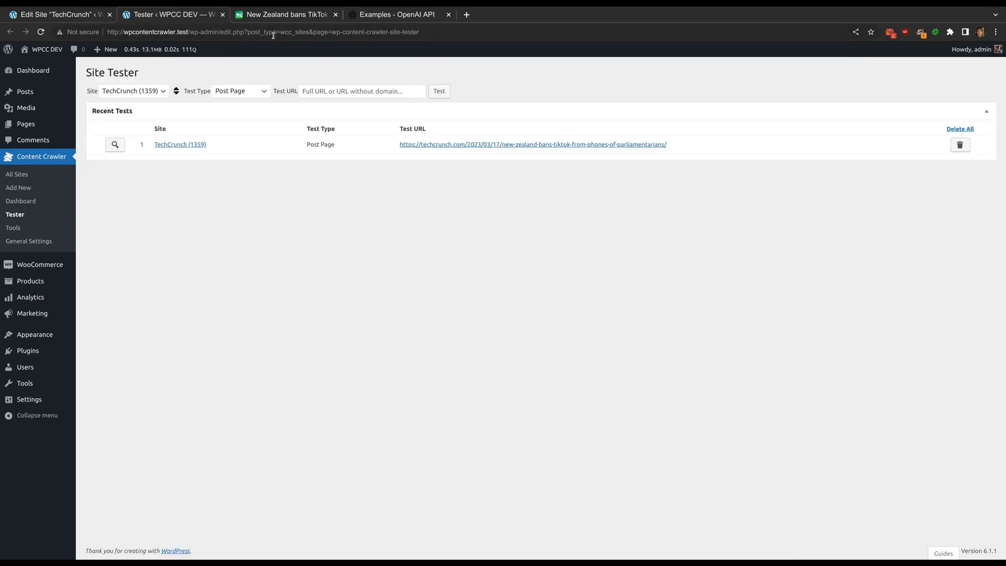
{"action": "left_click", "coordinate": [116, 144]}
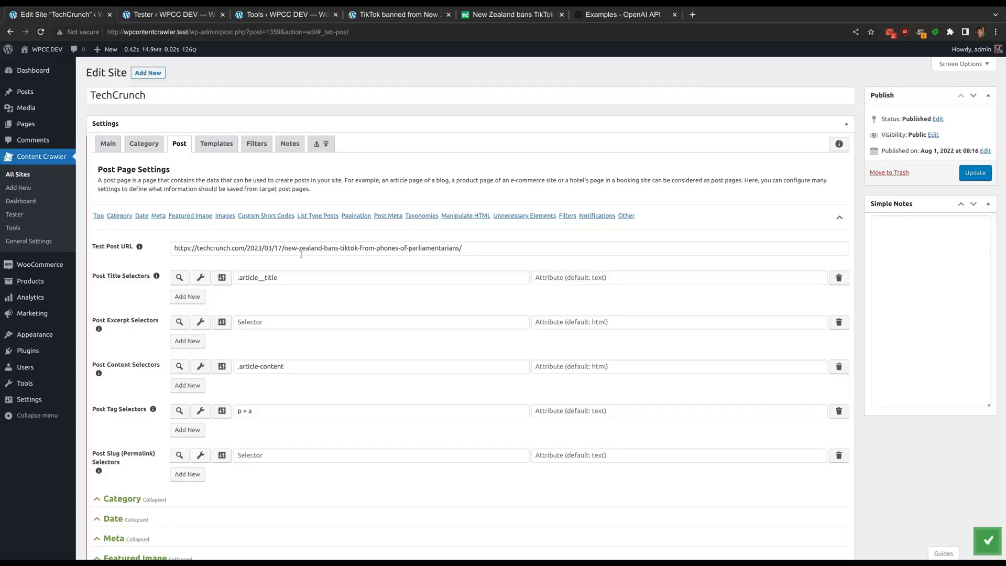
Examine the content-text custom short code's .article-content selector and text attribute, test the selector, and hide its results
{"action": "scroll", "coordinate": [293, 262], "scroll_direction": "down", "scroll_amount": 7}
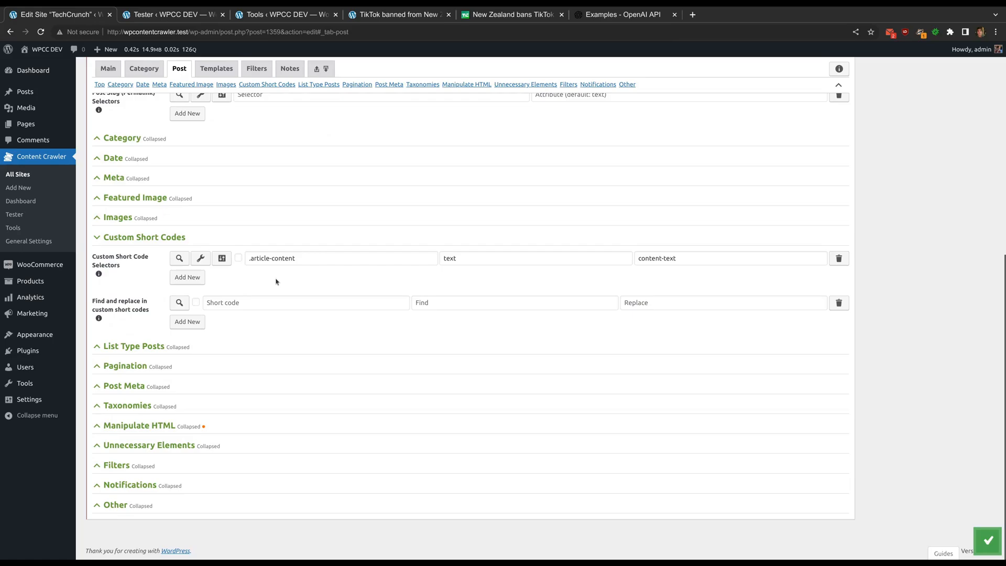
{"action": "left_click_drag", "start_coordinate": [248, 258], "coordinate": [313, 261]}
{"action": "left_click", "coordinate": [463, 271]}
{"action": "left_click_drag", "start_coordinate": [464, 260], "coordinate": [426, 260]}
{"action": "left_click", "coordinate": [457, 277]}
{"action": "left_click_drag", "start_coordinate": [690, 262], "coordinate": [622, 258]}
{"action": "left_click", "coordinate": [369, 288]}
{"action": "left_click", "coordinate": [179, 257]}
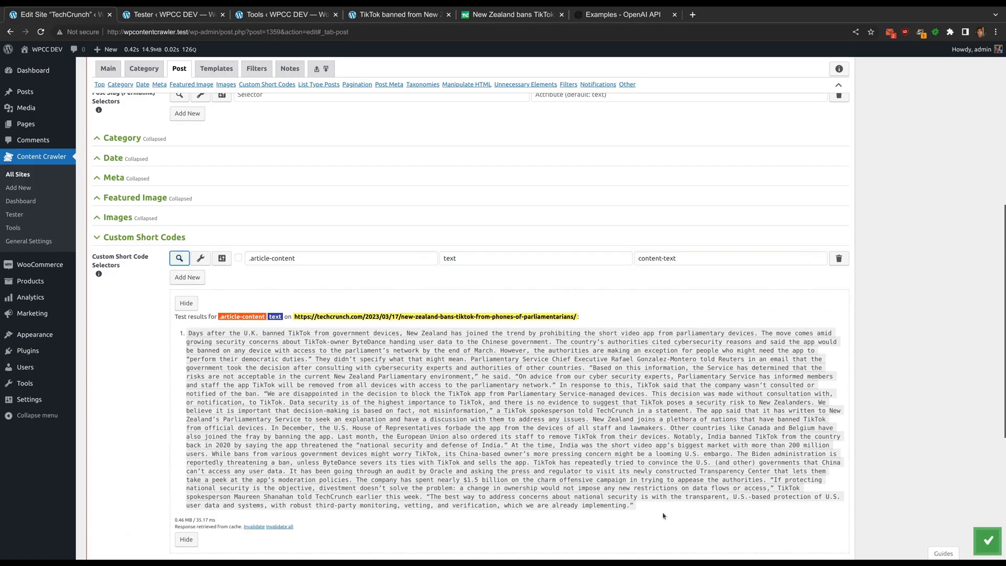
{"action": "left_click", "coordinate": [187, 303]}
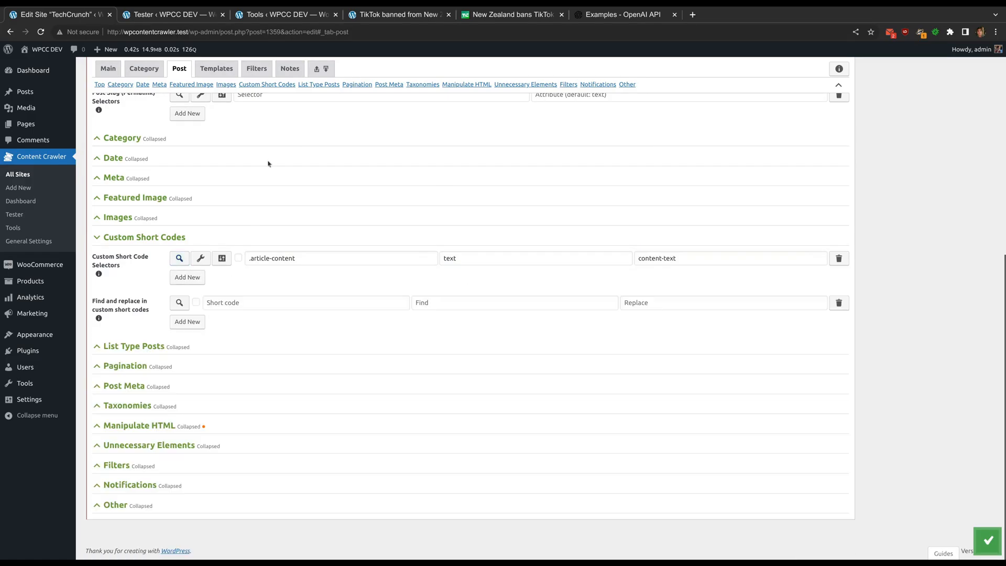
Open the Post Title Template's OpenAI GPT short code creator, review the headline-paraphrasing System message, and test the short code
{"action": "left_click", "coordinate": [216, 69]}
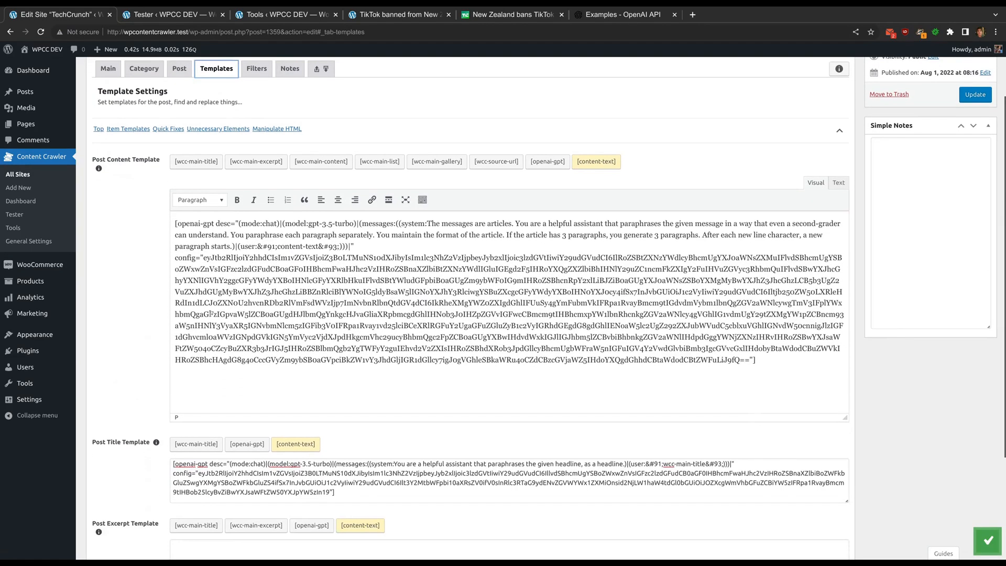
{"action": "scroll", "coordinate": [226, 317], "scroll_direction": "down", "scroll_amount": 1}
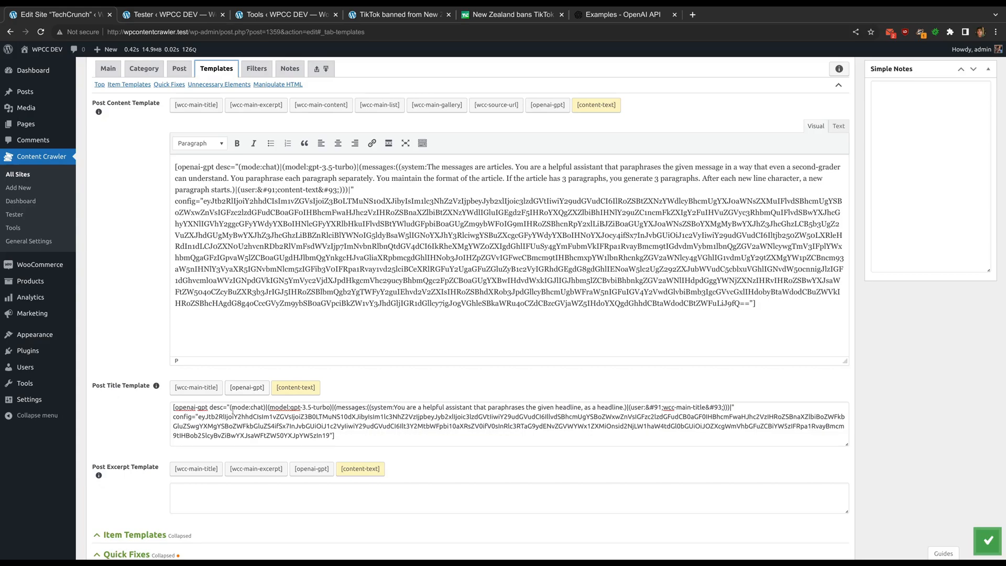
{"action": "left_click", "coordinate": [242, 389]}
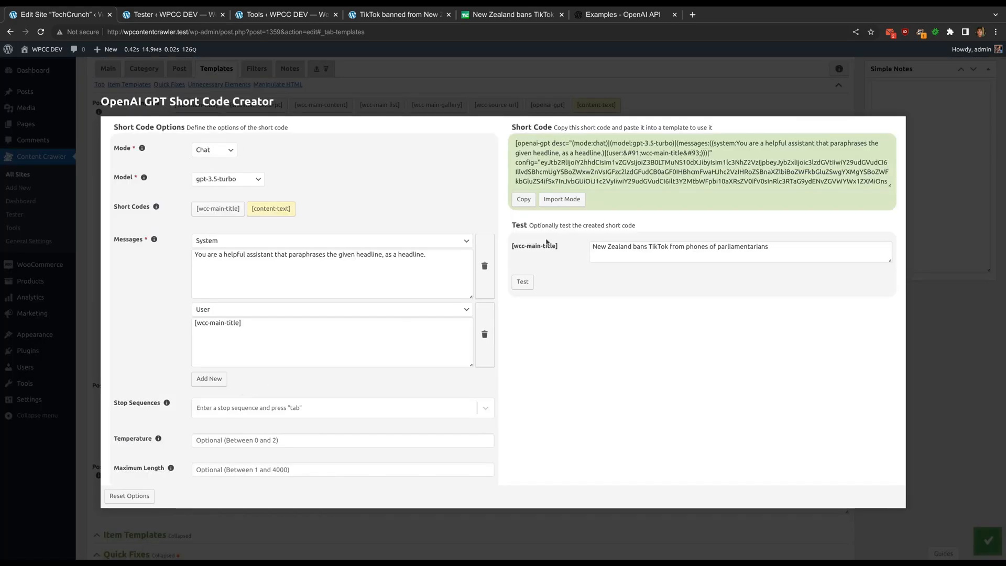
{"action": "triple_click", "coordinate": [341, 255]}
{"action": "left_click", "coordinate": [439, 257]}
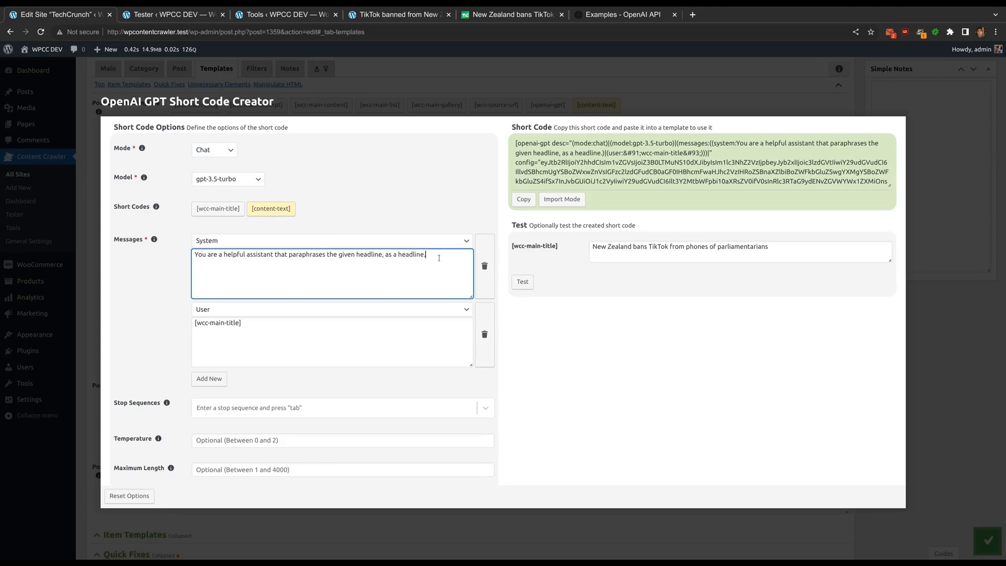
{"action": "left_click", "coordinate": [530, 284]}
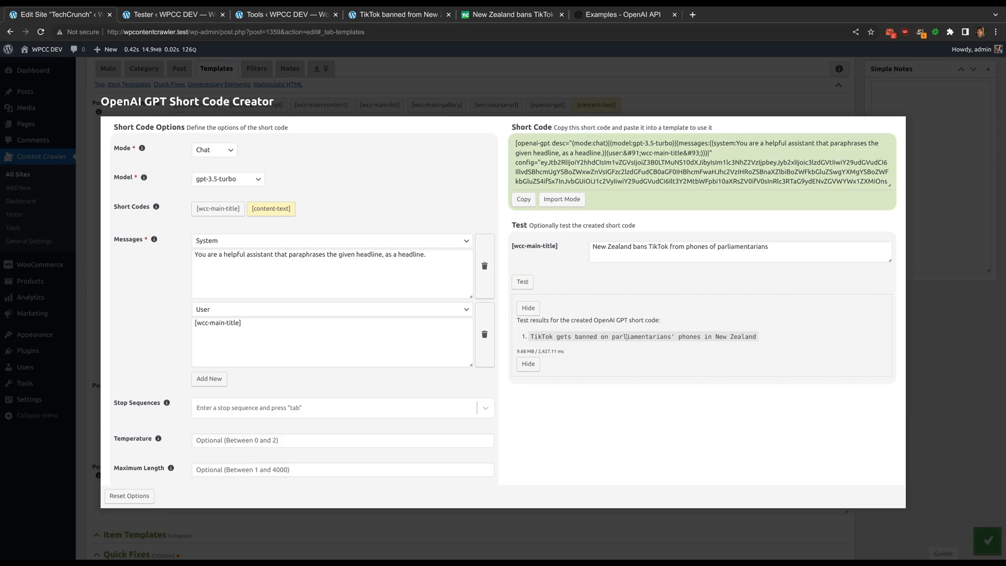
Copy the headline-paraphrasing short code and replace the Post Title Template's contents with it
{"action": "left_click", "coordinate": [523, 199]}
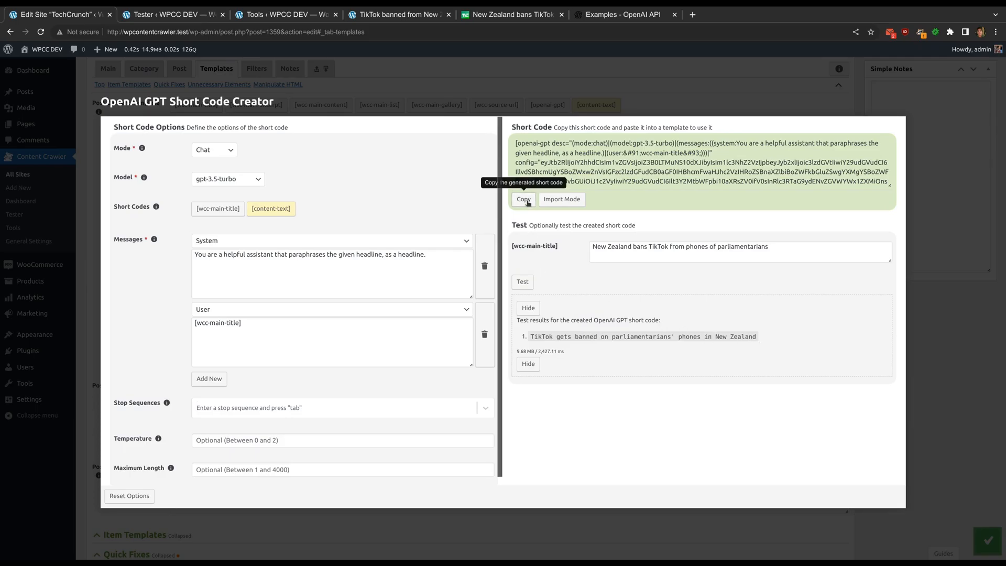
{"action": "left_click", "coordinate": [430, 93]}
{"action": "left_click", "coordinate": [410, 433]}
{"action": "key", "text": "ctrl+a"}
{"action": "key", "text": "ctrl+v"}
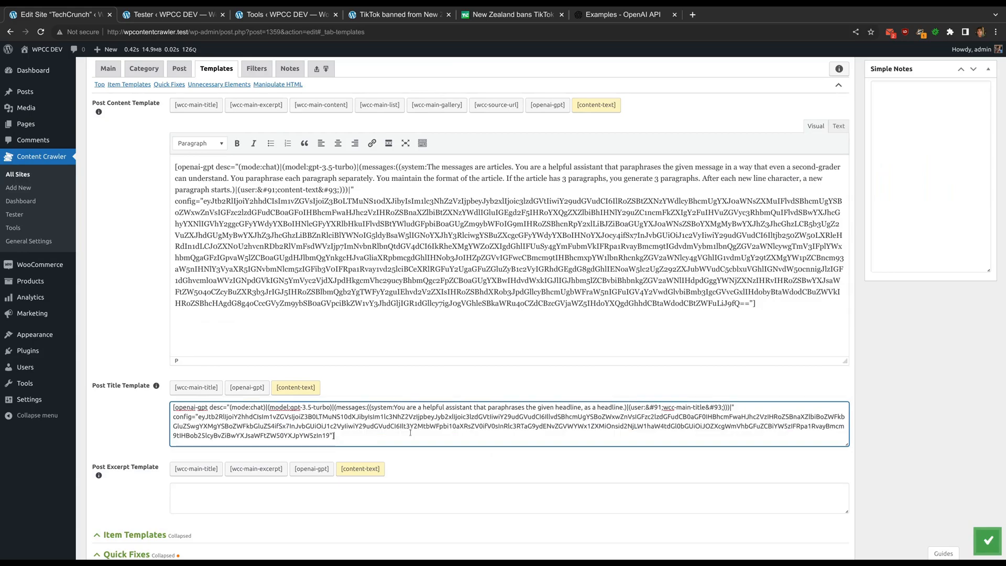
{"action": "left_click", "coordinate": [376, 387]}
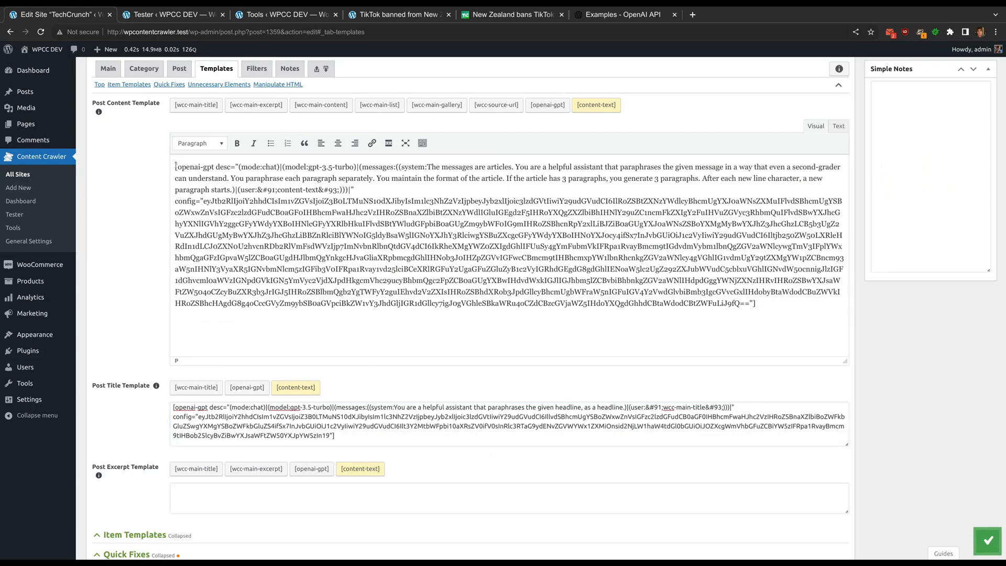
Open the Post Content Template's OpenAI GPT short code creator, review its System and [content-text] User messages, and test the short code
{"action": "left_click", "coordinate": [548, 105]}
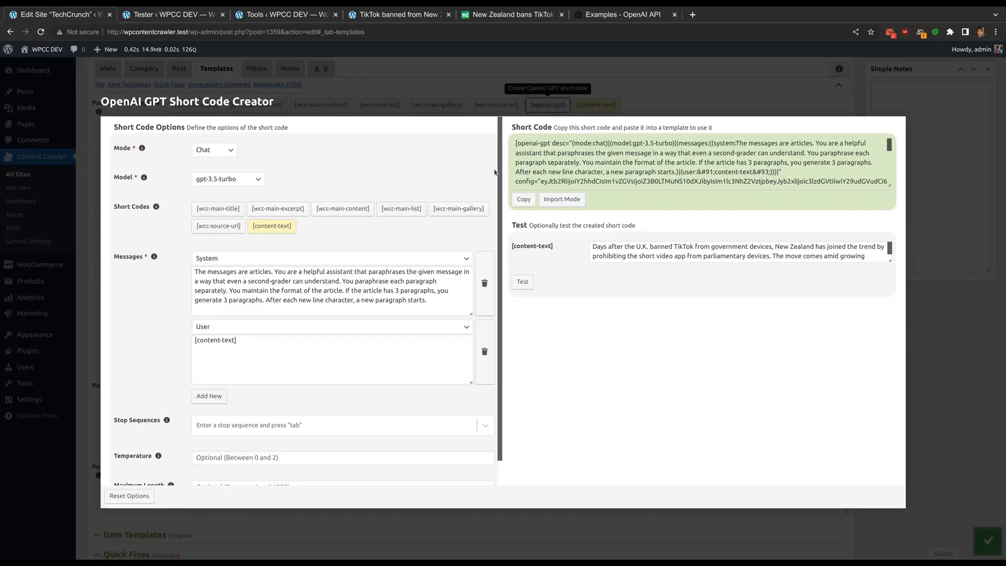
{"action": "triple_click", "coordinate": [416, 301]}
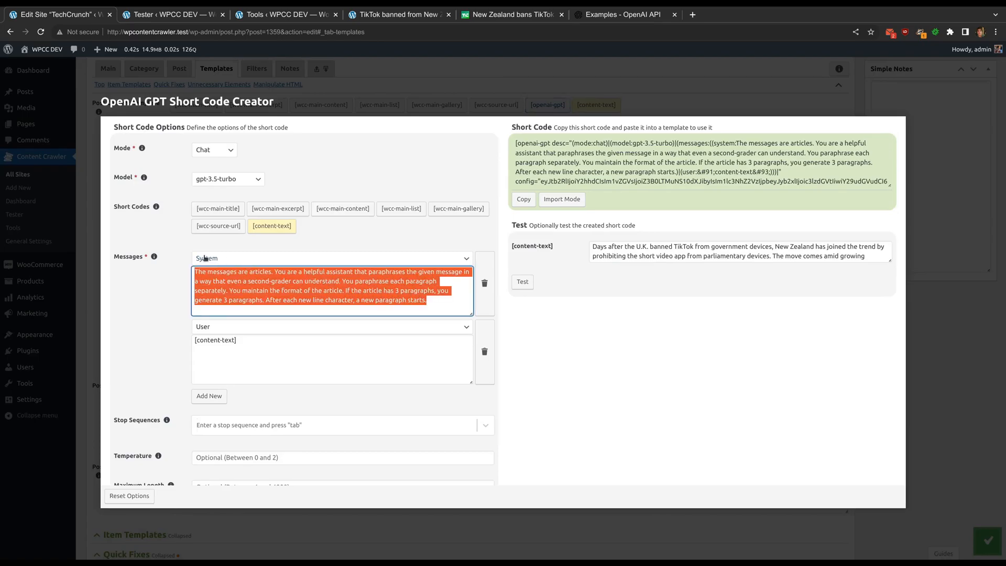
{"action": "left_click", "coordinate": [444, 303]}
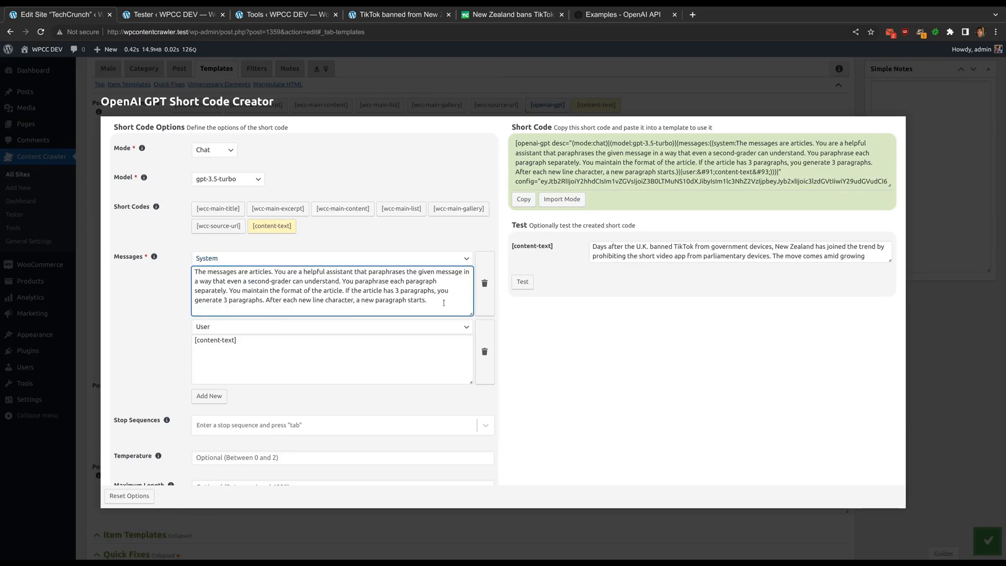
{"action": "left_click_drag", "start_coordinate": [273, 349], "coordinate": [192, 339]}
{"action": "left_click", "coordinate": [248, 341]}
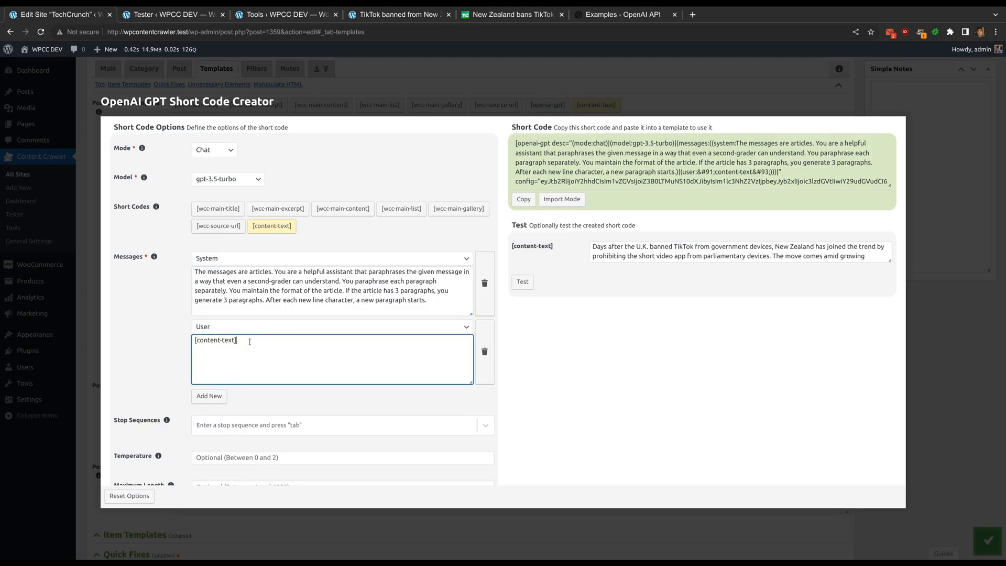
{"action": "left_click", "coordinate": [590, 342]}
{"action": "left_click_drag", "start_coordinate": [889, 259], "coordinate": [881, 326]}
{"action": "left_click", "coordinate": [523, 349]}
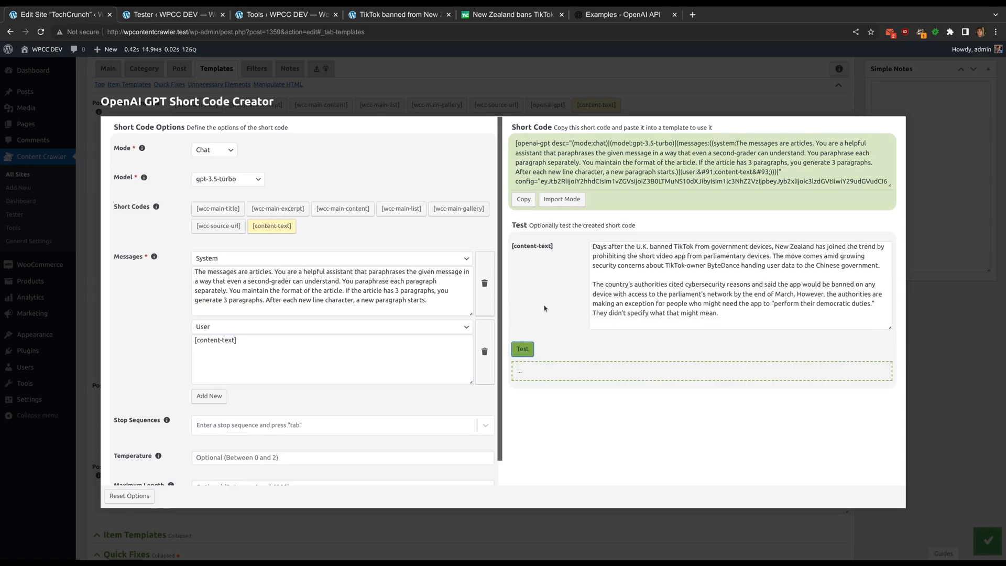
{"action": "scroll", "coordinate": [545, 308], "scroll_direction": "down", "scroll_amount": 1}
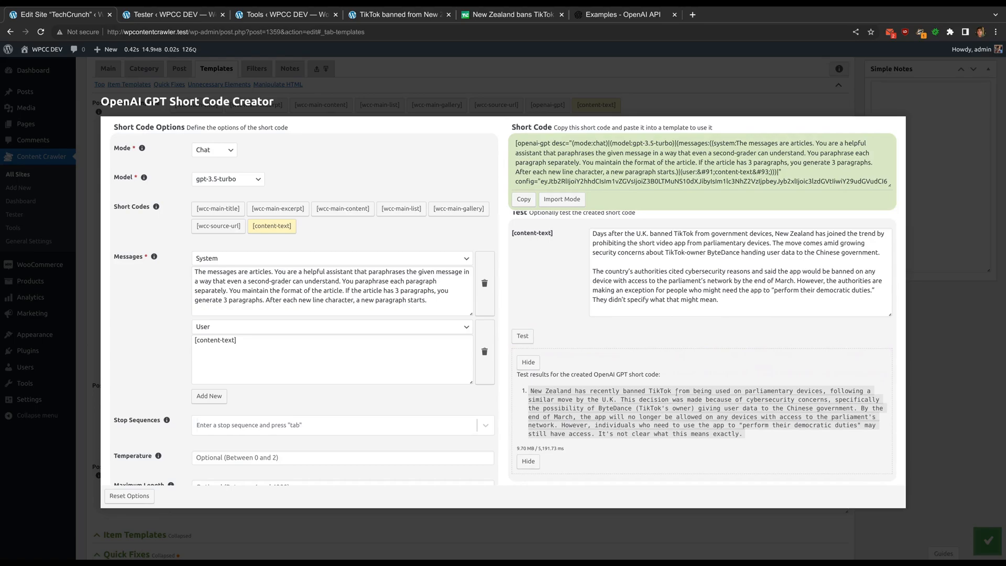
Hide the test results, copy the article-paraphrasing short code, and return to the Post Content Template
{"action": "left_click", "coordinate": [529, 362]}
{"action": "left_click", "coordinate": [523, 199]}
{"action": "key", "text": "Escape"}
{"action": "key", "text": "ctrl+a"}
{"action": "key", "text": "Right"}
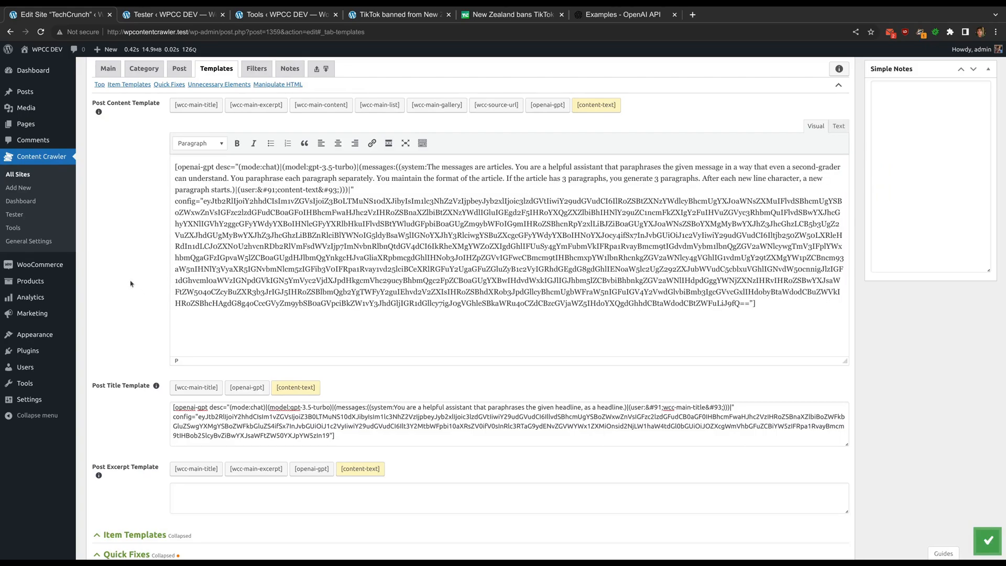
Save the paraphrasing template settings and rerun the recent post page test in a freshly opened Tester page
{"action": "left_click", "coordinate": [988, 540]}
{"action": "middle_click", "coordinate": [182, 24]}
{"action": "middle_click", "coordinate": [36, 216]}
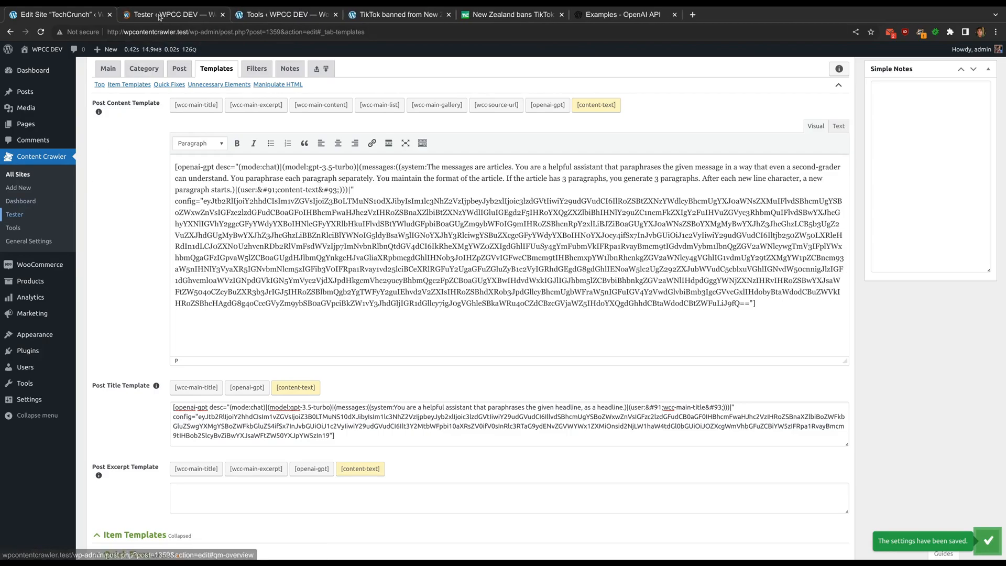
{"action": "left_click", "coordinate": [164, 16]}
{"action": "left_click", "coordinate": [115, 145]}
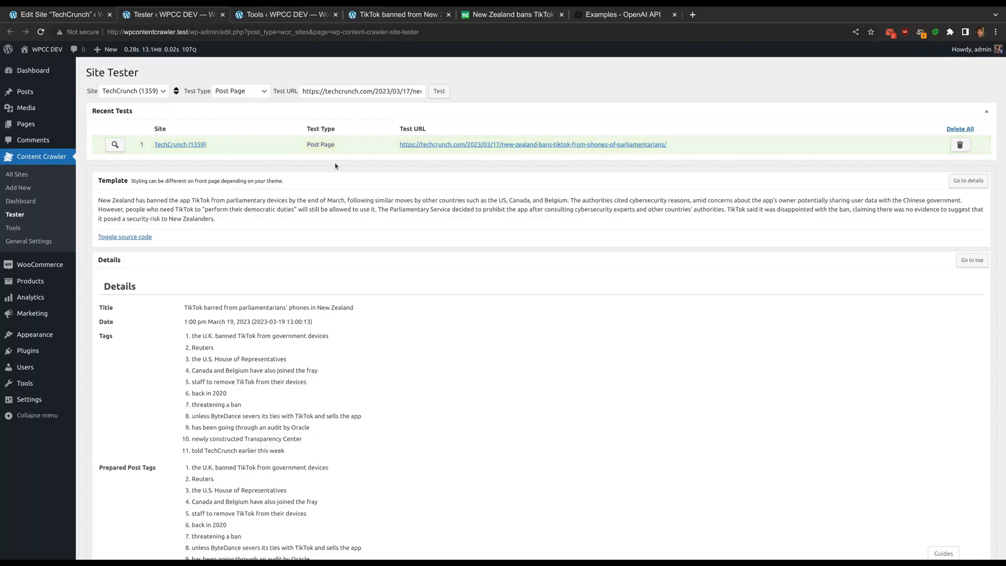
Examine the paraphrased title and article text in the Site Tester's template and details results
{"action": "scroll", "coordinate": [223, 234], "scroll_direction": "down", "scroll_amount": 3}
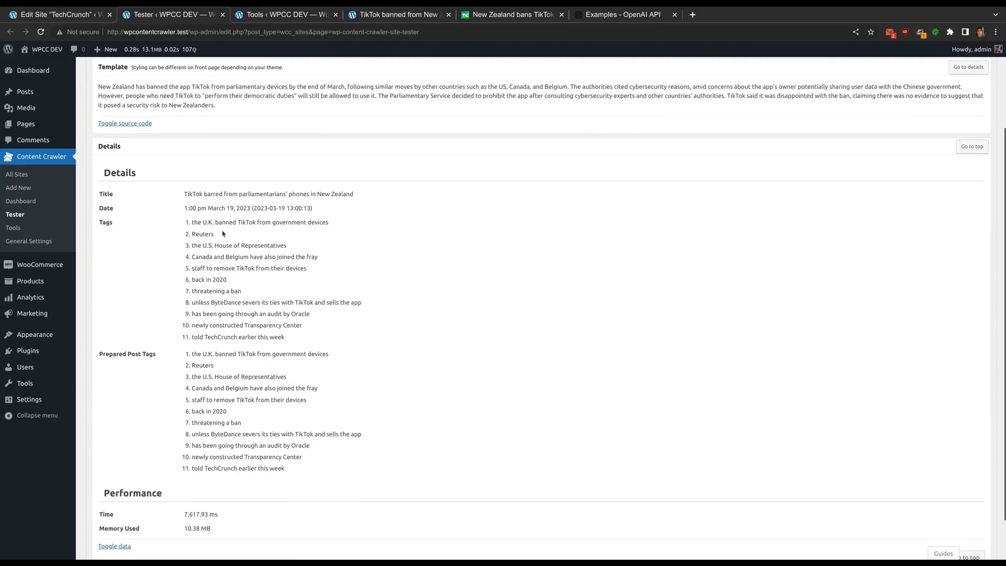
{"action": "scroll", "coordinate": [229, 236], "scroll_direction": "up", "scroll_amount": 3}
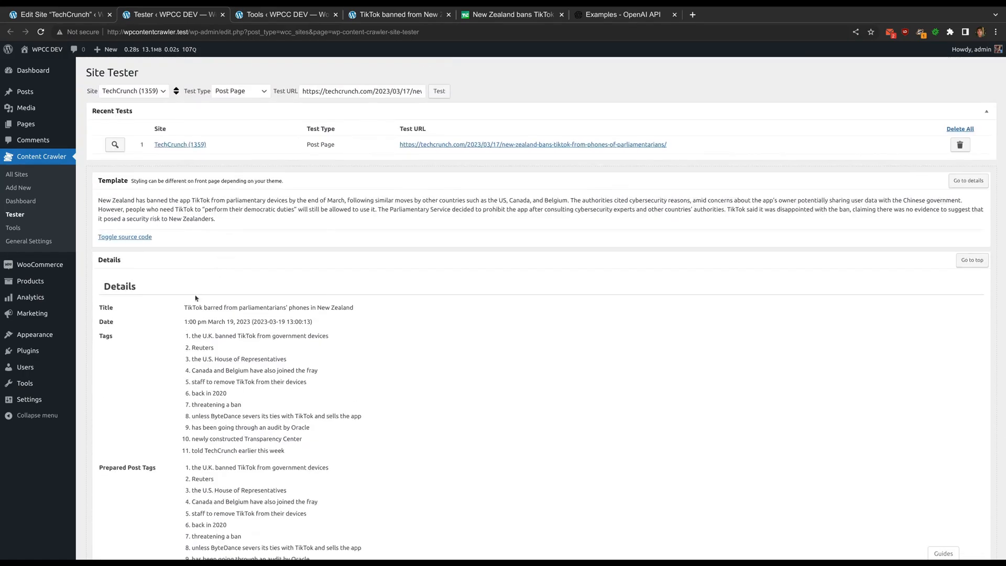
{"action": "left_click_drag", "start_coordinate": [185, 308], "coordinate": [366, 311]}
{"action": "left_click", "coordinate": [367, 313]}
{"action": "left_click_drag", "start_coordinate": [213, 217], "coordinate": [96, 200]}
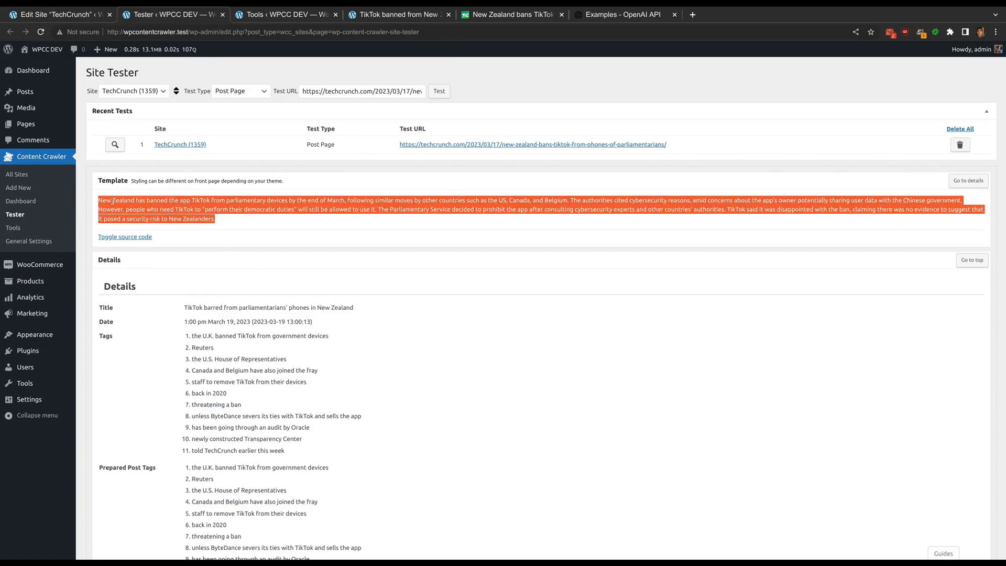
{"action": "left_click", "coordinate": [96, 200]}
Replace the old Tools and crawled post tabs with a fresh Tools page, and copy the tested article's URL
{"action": "middle_click", "coordinate": [301, 12]}
{"action": "middle_click", "coordinate": [9, 228]}
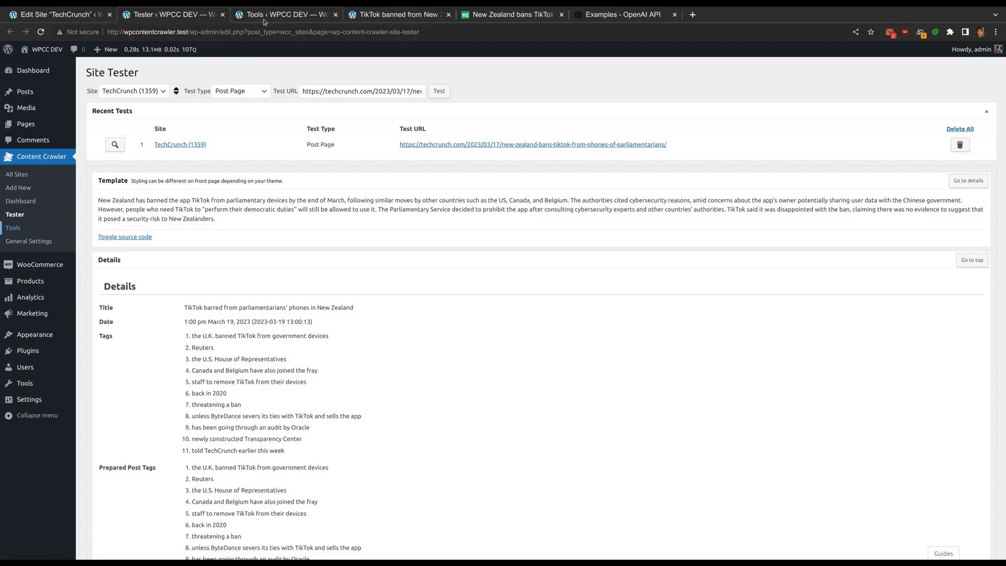
{"action": "middle_click", "coordinate": [367, 14]}
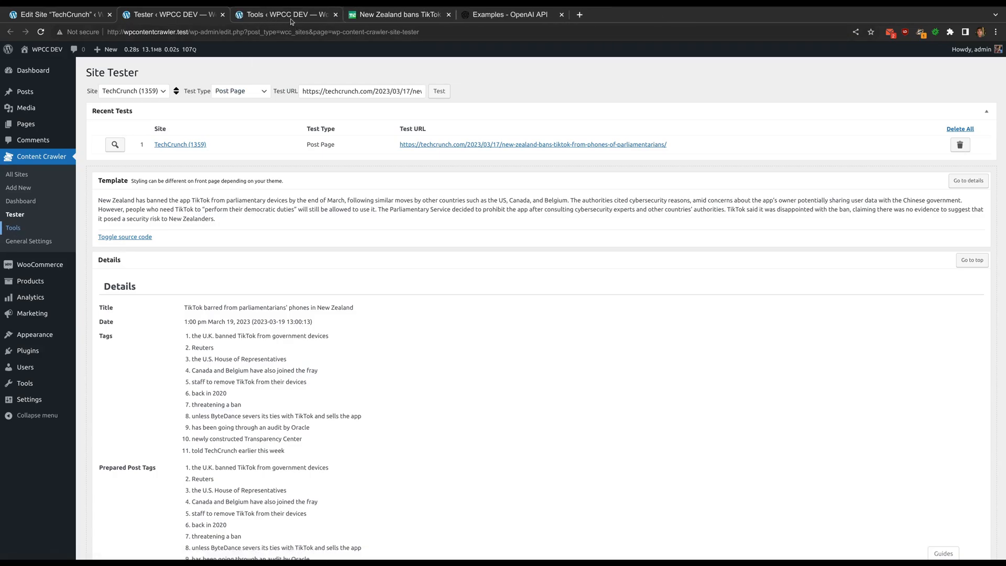
{"action": "right_click", "coordinate": [464, 145]}
{"action": "left_click", "coordinate": [485, 202]}
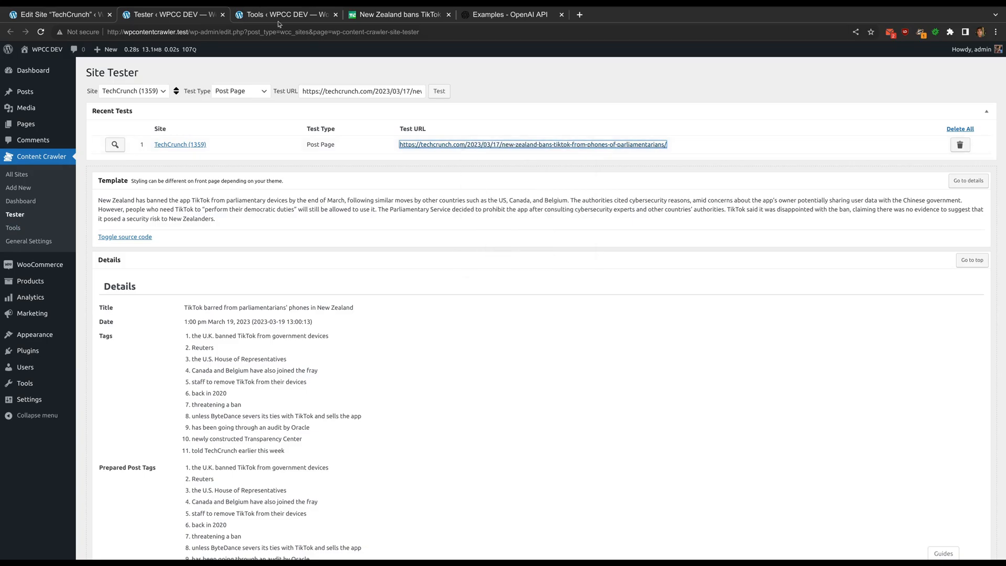
Manually crawl the copied TikTok article URL for the TechCrunch site in Tools and open the saved post
{"action": "left_click", "coordinate": [275, 17]}
{"action": "left_click", "coordinate": [229, 211]}
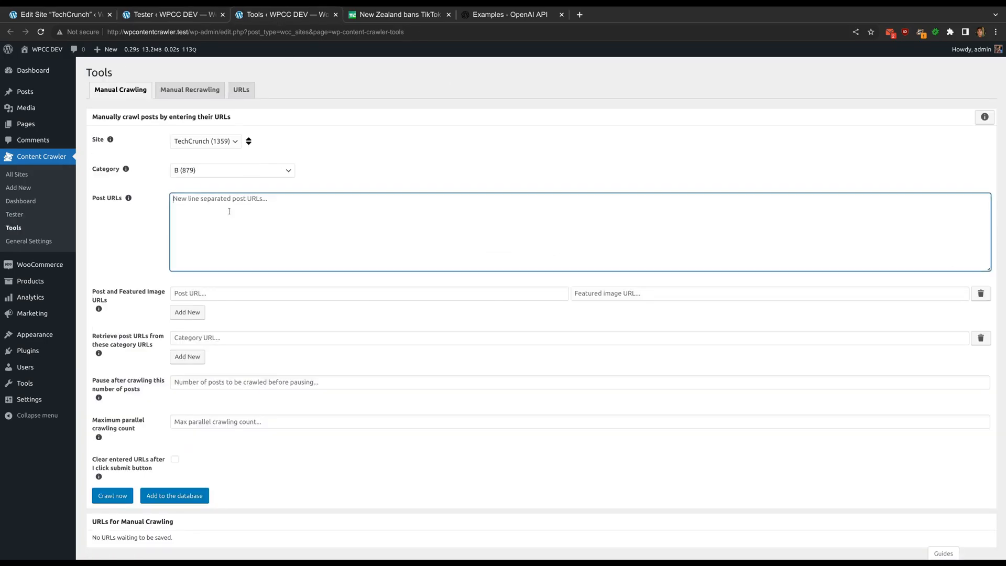
{"action": "key", "text": "ctrl+v"}
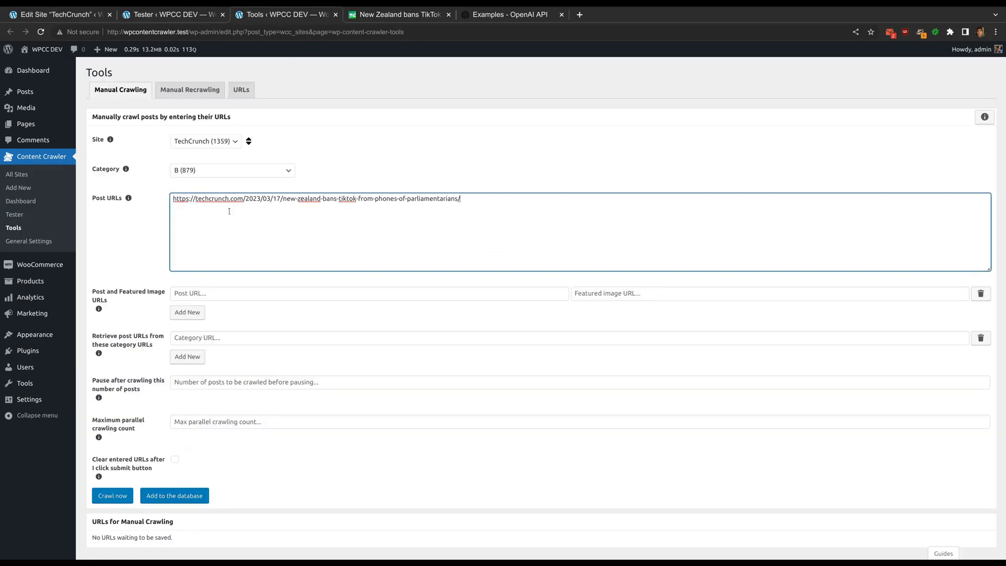
{"action": "left_click", "coordinate": [113, 496]}
{"action": "scroll", "coordinate": [379, 425], "scroll_direction": "down", "scroll_amount": 3}
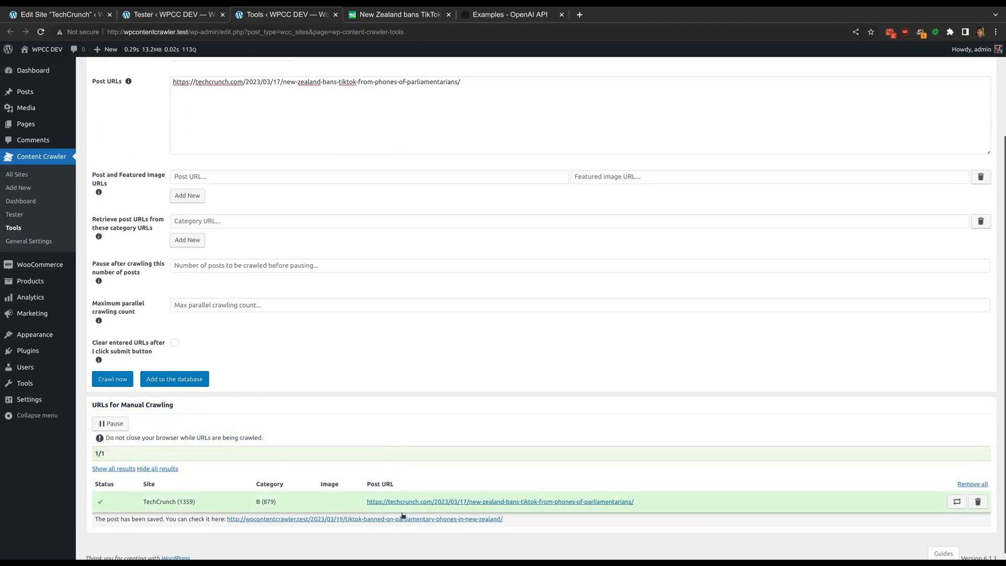
{"action": "left_click", "coordinate": [404, 519]}
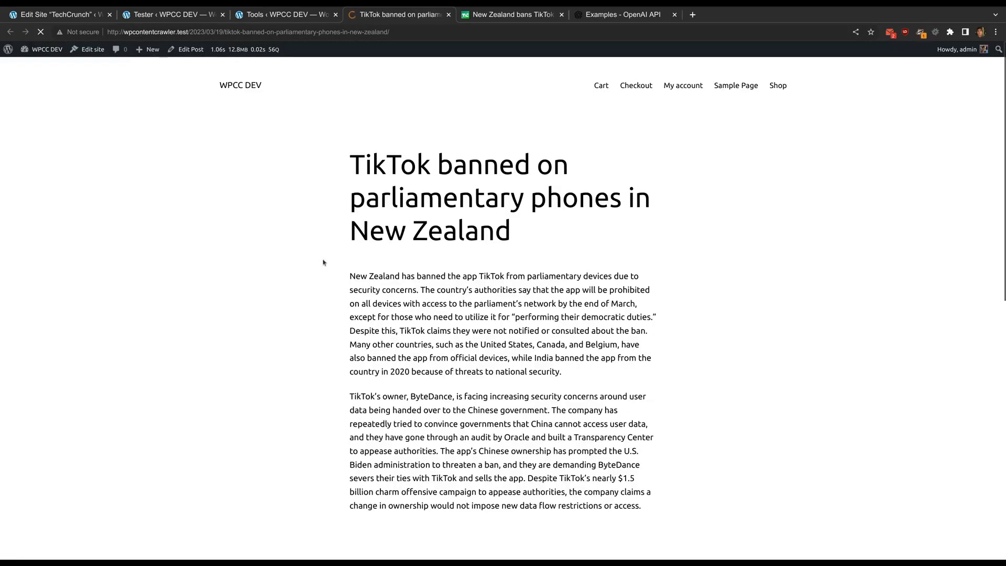
Compare the crawled post's paraphrased title and paragraphs with the original TechCrunch article
{"action": "scroll", "coordinate": [312, 263], "scroll_direction": "down", "scroll_amount": 3}
{"action": "scroll", "coordinate": [312, 262], "scroll_direction": "up", "scroll_amount": 3}
{"action": "left_click", "coordinate": [491, 16]}
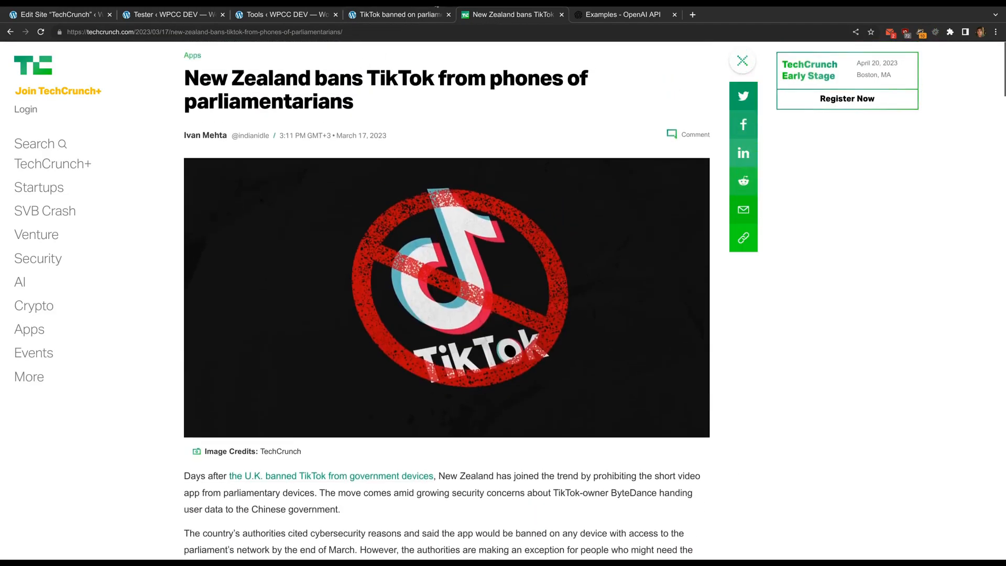
{"action": "left_click", "coordinate": [407, 16]}
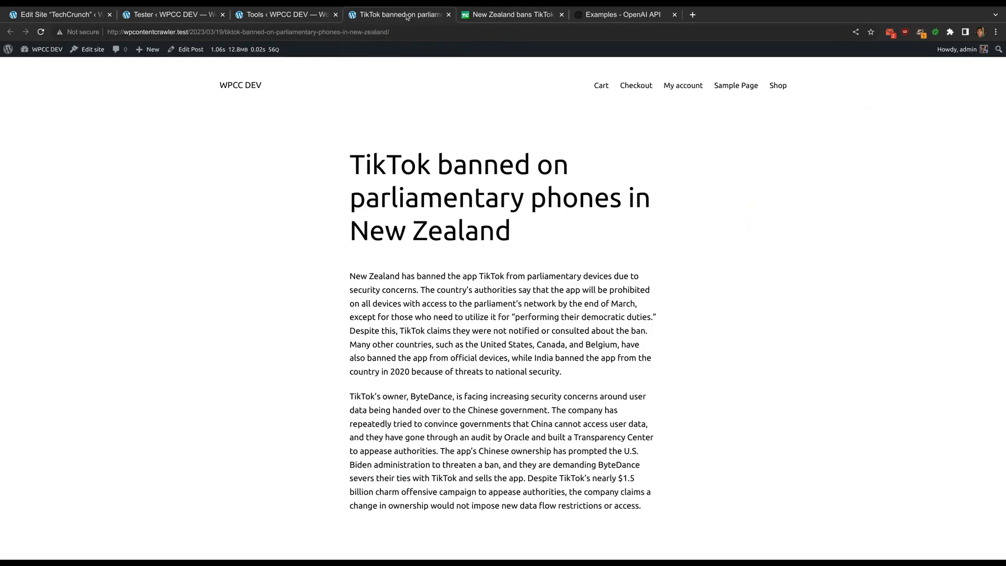
{"action": "scroll", "coordinate": [447, 217], "scroll_direction": "down", "scroll_amount": 2}
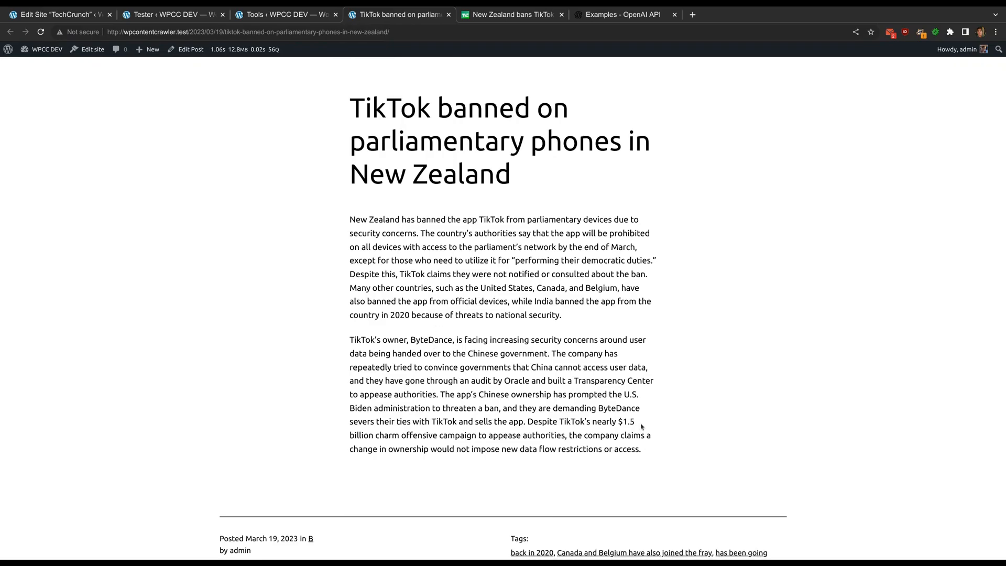
{"action": "left_click", "coordinate": [484, 13]}
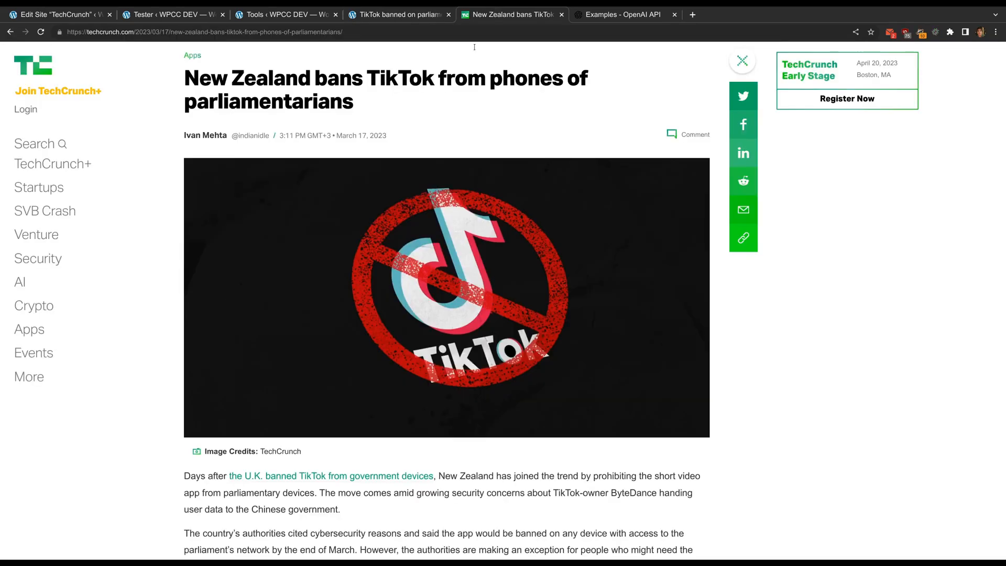
{"action": "scroll", "coordinate": [381, 187], "scroll_direction": "down", "scroll_amount": 15}
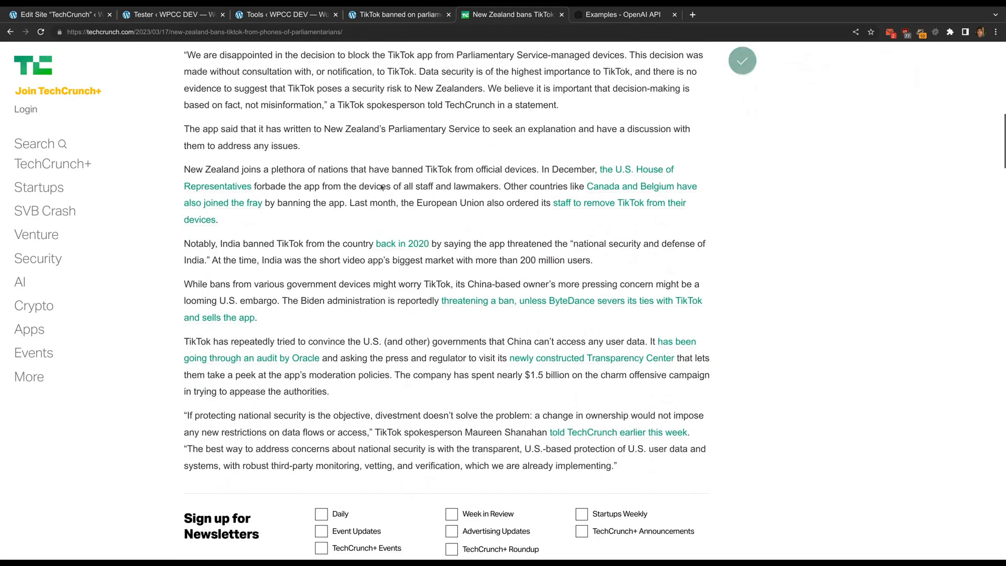
In the TechCrunch site's post settings, open the template options of the .article-content selector and add two more template boxes
{"action": "left_click", "coordinate": [301, 17]}
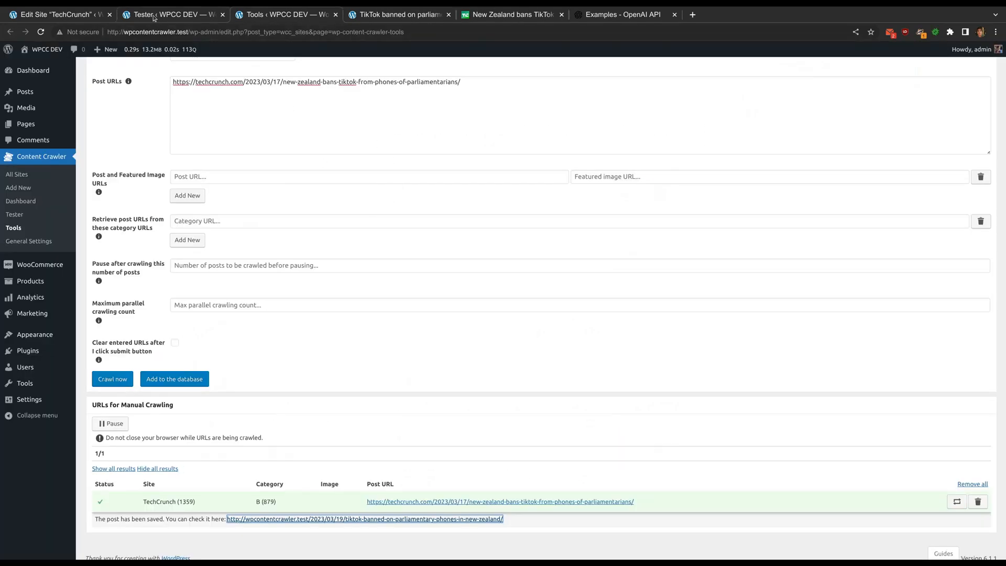
{"action": "left_click", "coordinate": [85, 15]}
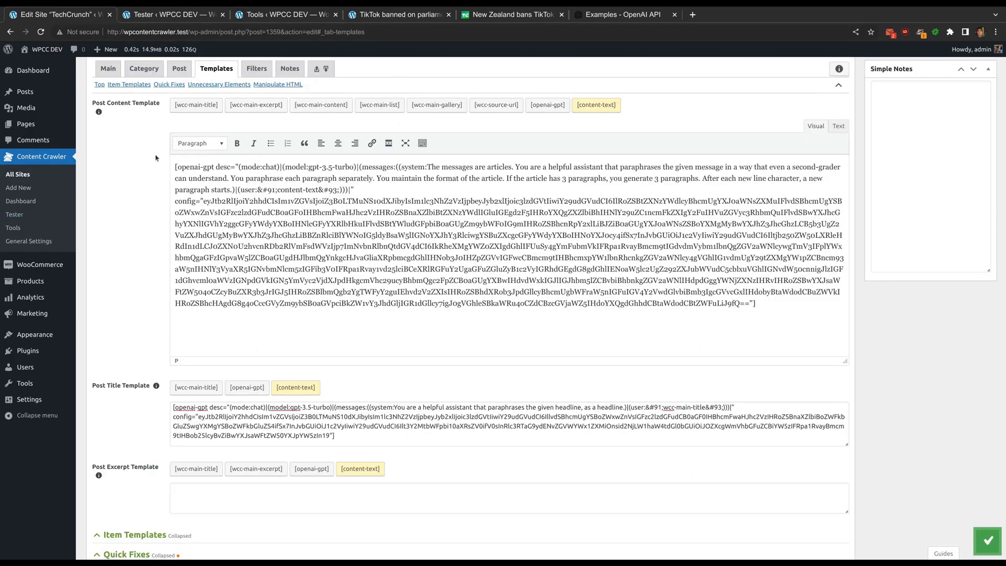
{"action": "left_click", "coordinate": [177, 70]}
{"action": "scroll", "coordinate": [269, 217], "scroll_direction": "up", "scroll_amount": 7}
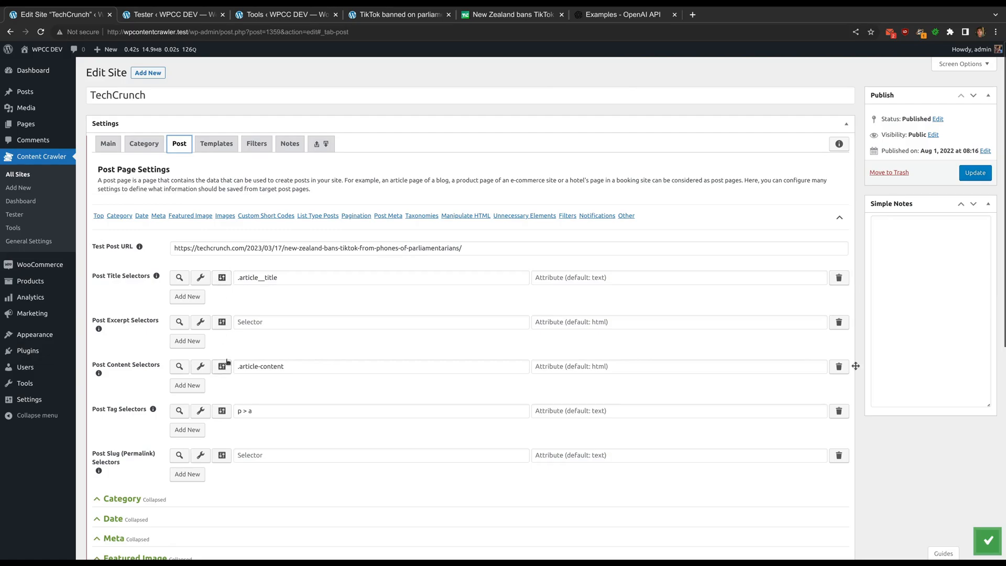
{"action": "left_click", "coordinate": [222, 367]}
{"action": "left_click", "coordinate": [298, 242]}
{"action": "left_click", "coordinate": [212, 278]}
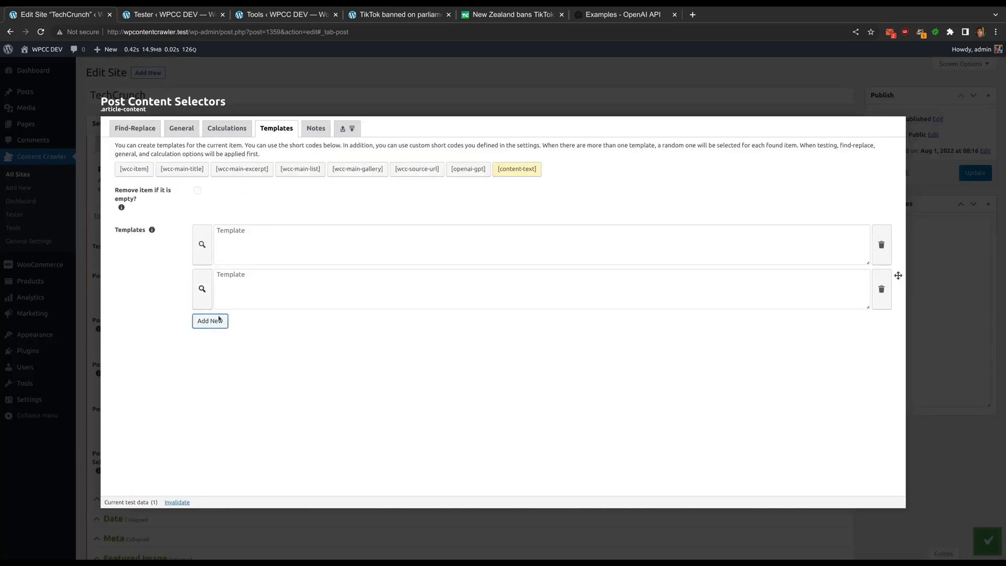
{"action": "left_click", "coordinate": [208, 322]}
{"action": "left_click", "coordinate": [313, 244]}
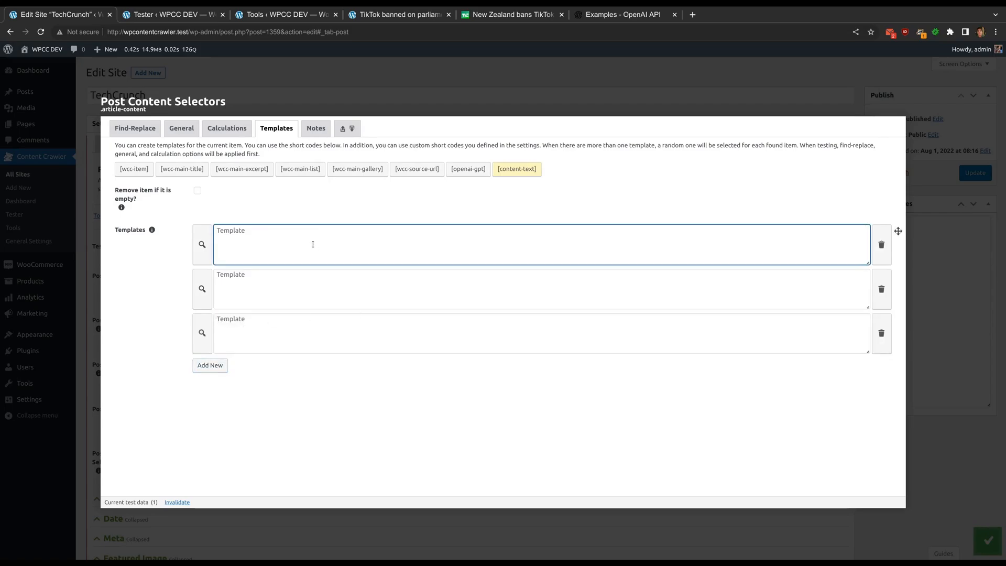